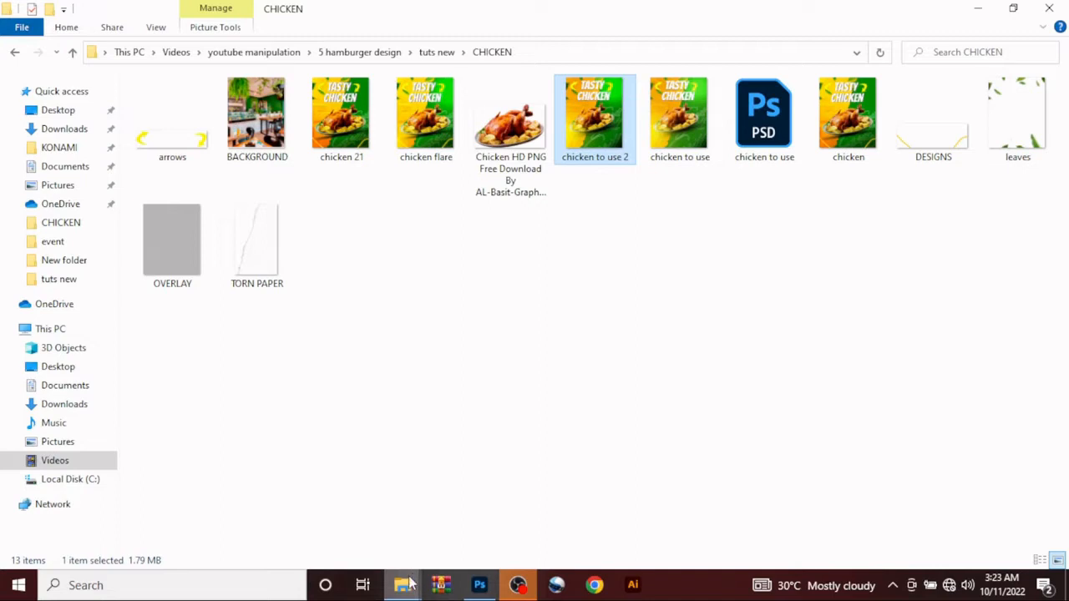
Step: Switch to Photoshop and add an orange solid color fill layer, hex f89f08, above the Background layer of the blank document
{"action": "left_click", "coordinate": [482, 586]}
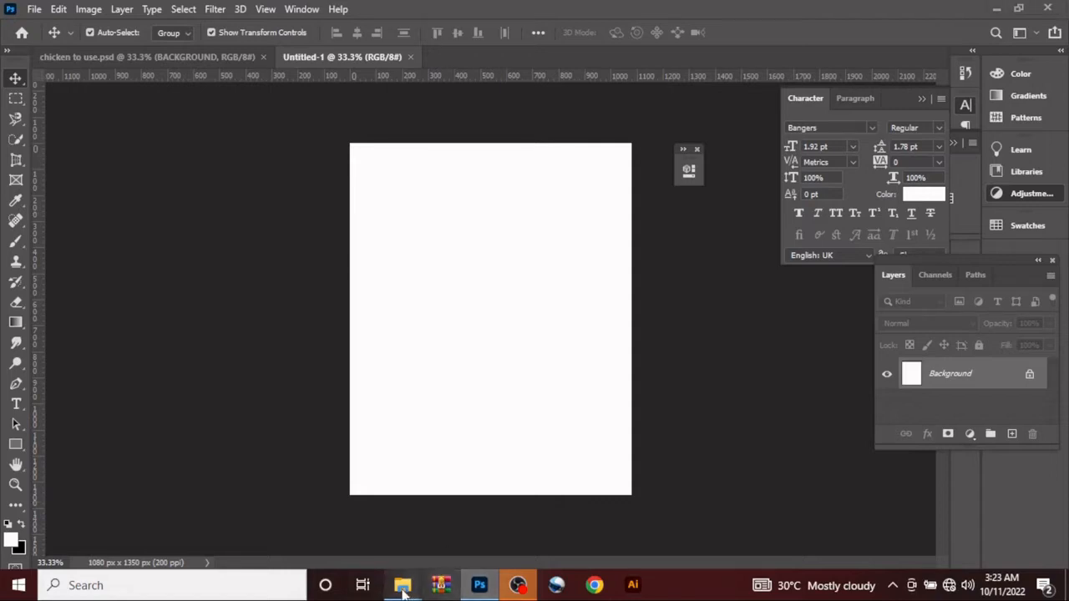
{"action": "mouse_move", "coordinate": [403, 585]}
{"action": "mouse_move", "coordinate": [520, 507]}
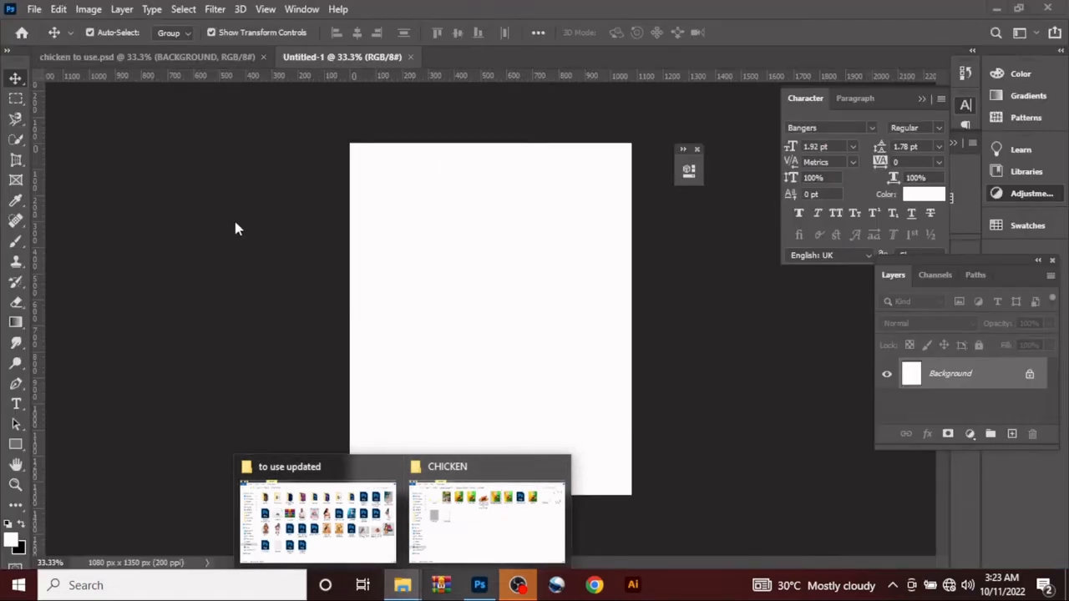
{"action": "left_click", "coordinate": [1012, 433]}
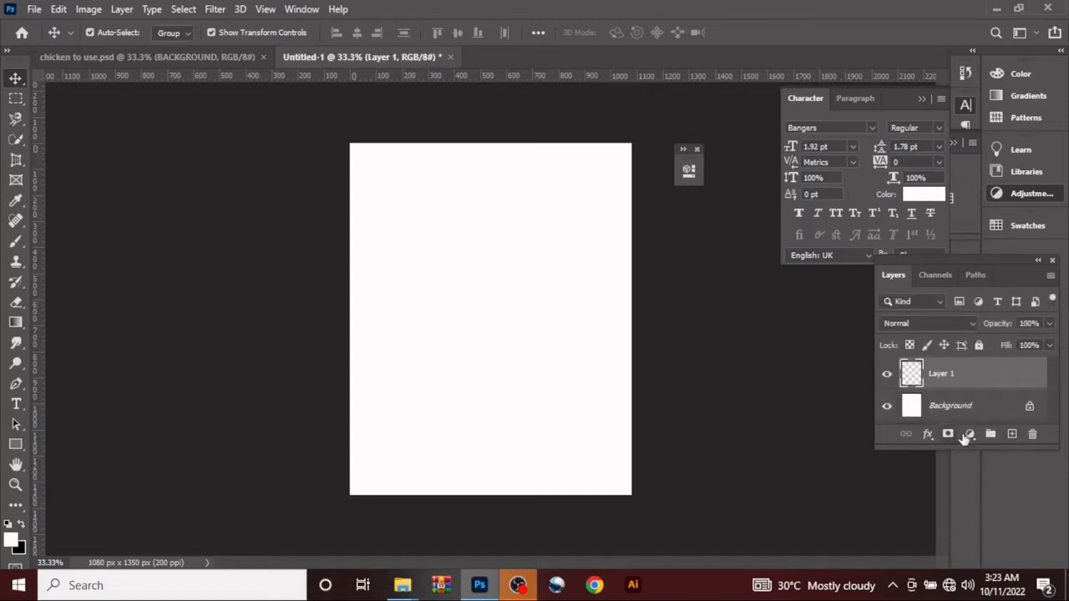
{"action": "left_click", "coordinate": [969, 436]}
{"action": "left_click", "coordinate": [983, 153]}
{"action": "left_click", "coordinate": [970, 435]}
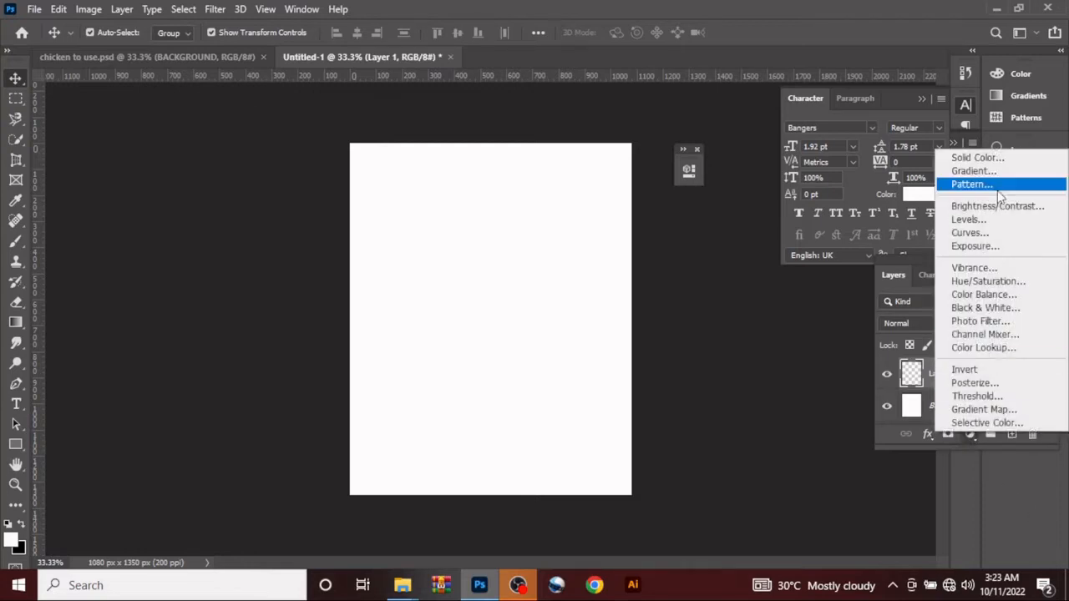
{"action": "left_click", "coordinate": [973, 158]}
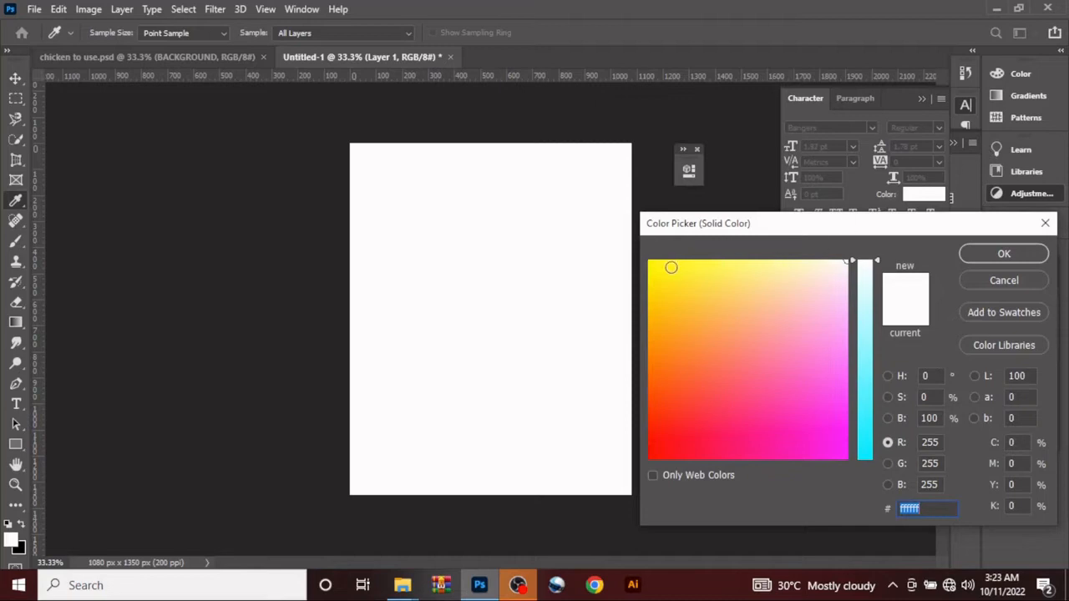
{"action": "left_click", "coordinate": [649, 261]}
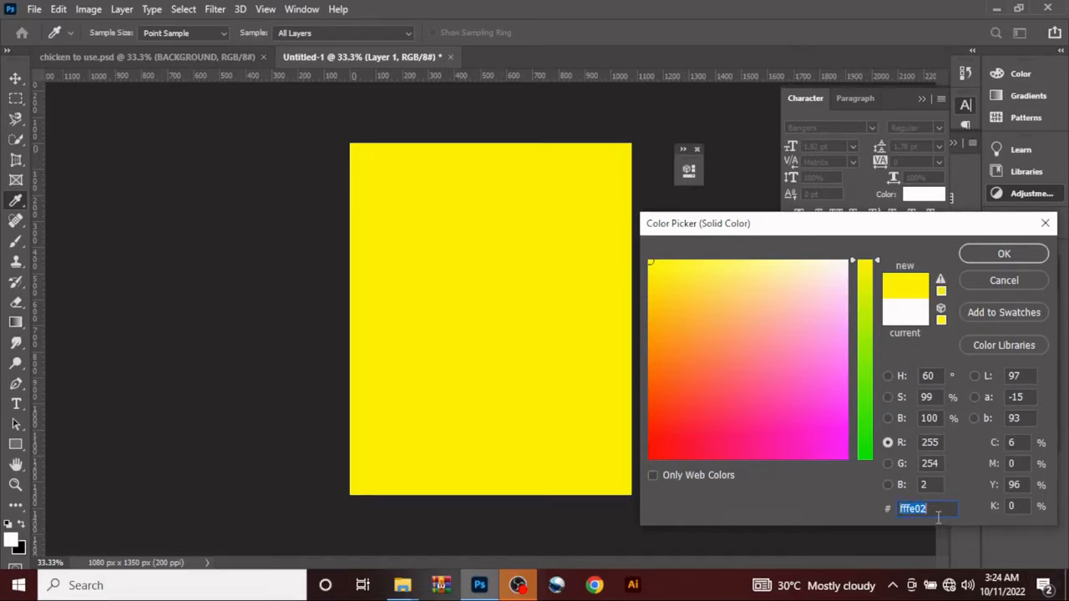
{"action": "type", "text": "f8"}
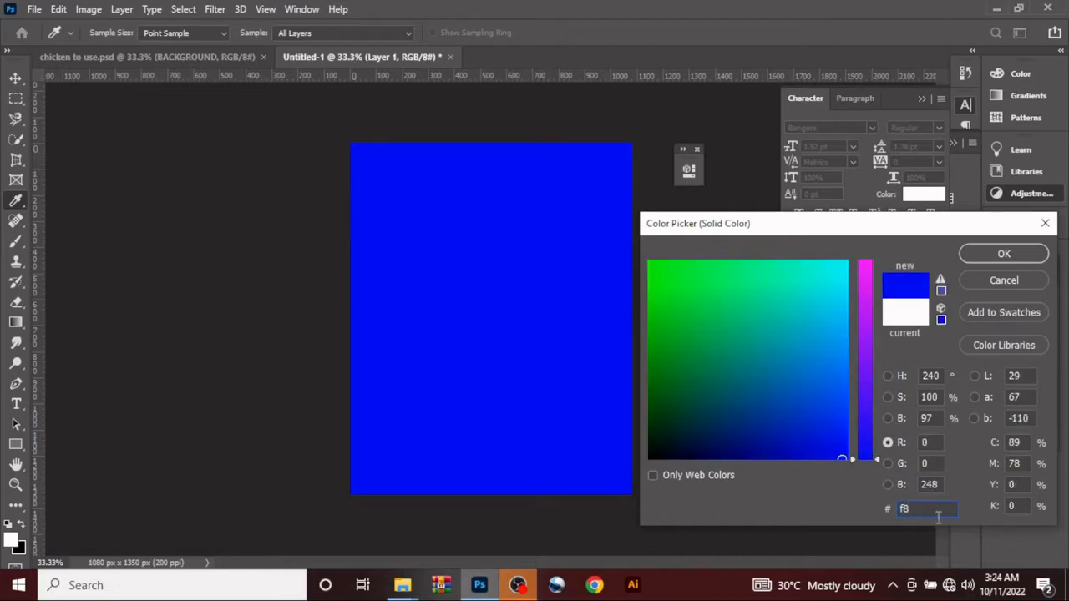
{"action": "type", "text": "9f"}
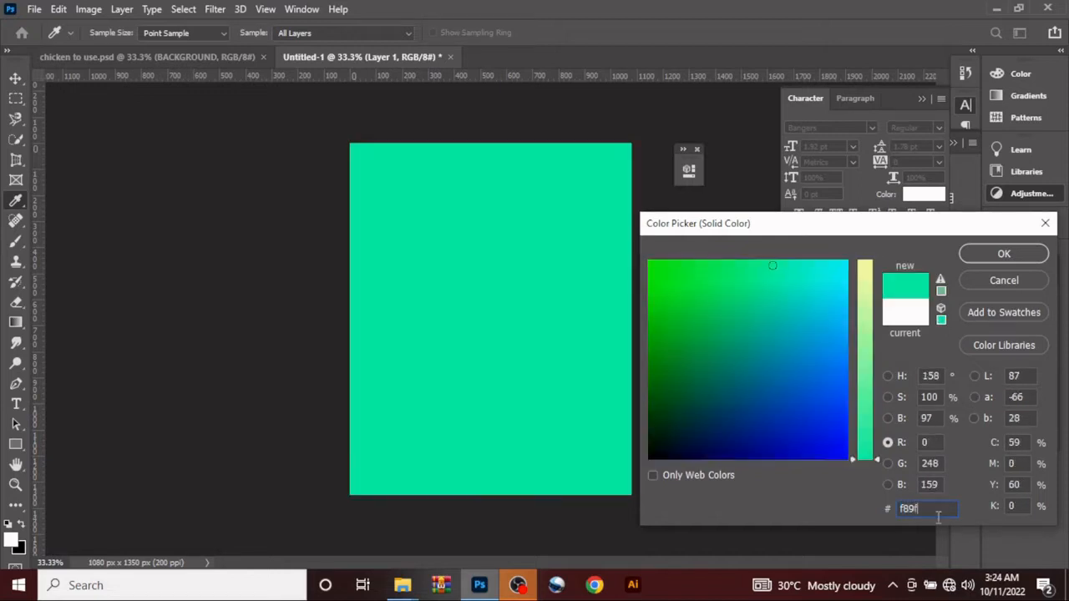
{"action": "type", "text": "08"}
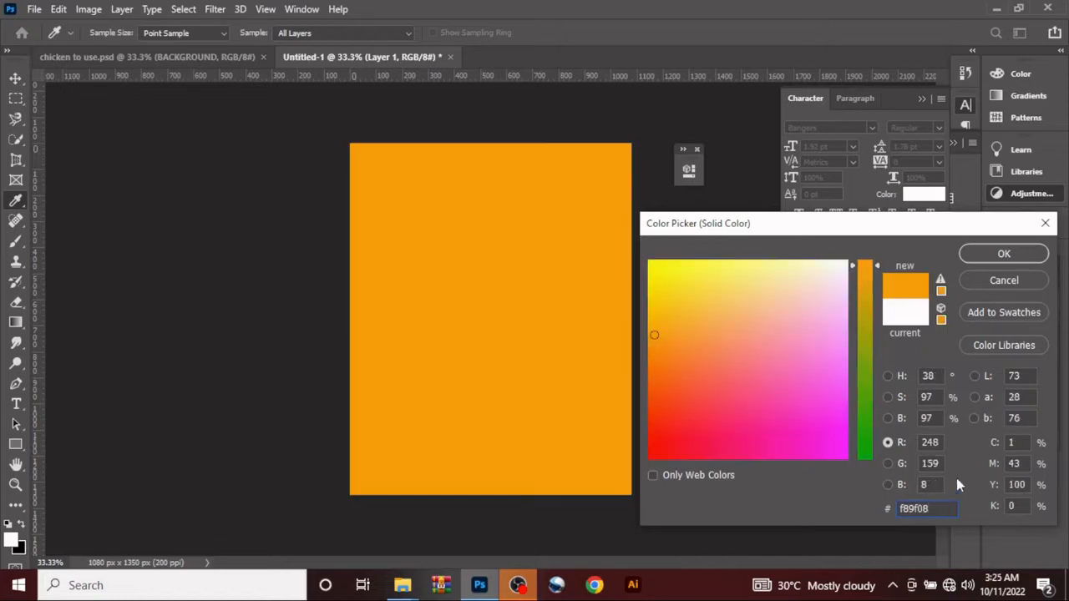
{"action": "left_click", "coordinate": [979, 260]}
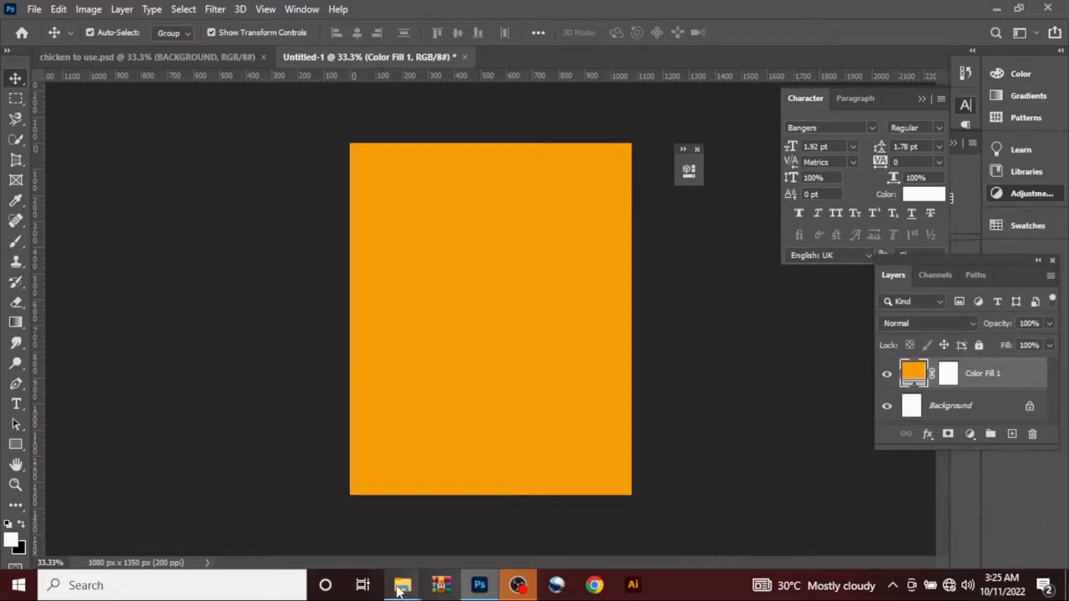
Step: Place the BACKGROUND image from the CHICKEN folder into the document and scale it to about 36.9% so it covers the canvas
{"action": "left_click", "coordinate": [458, 529]}
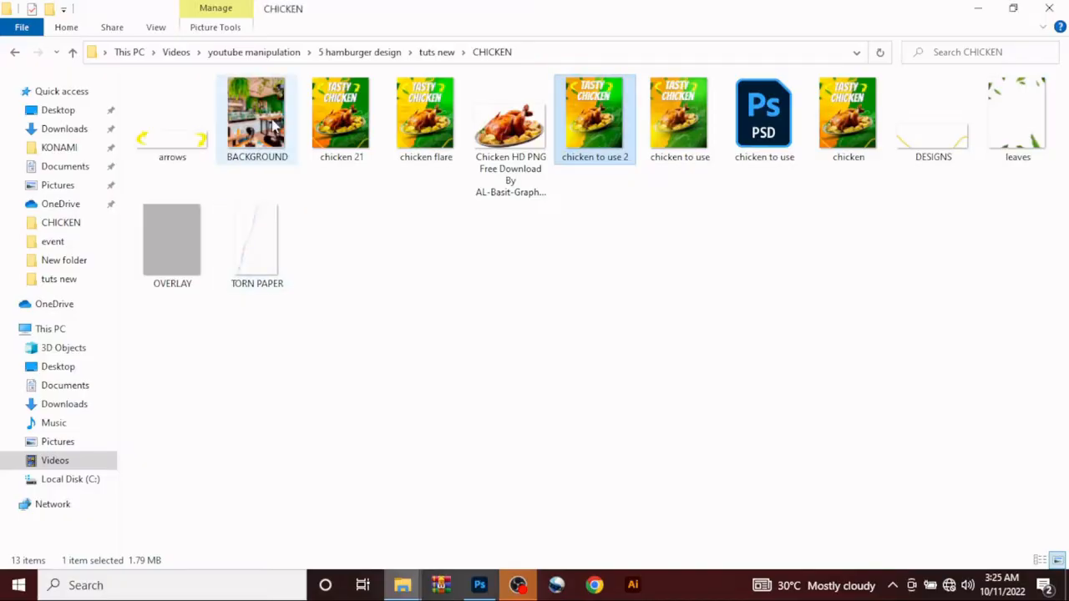
{"action": "left_click_drag", "start_coordinate": [273, 124], "coordinate": [489, 322]}
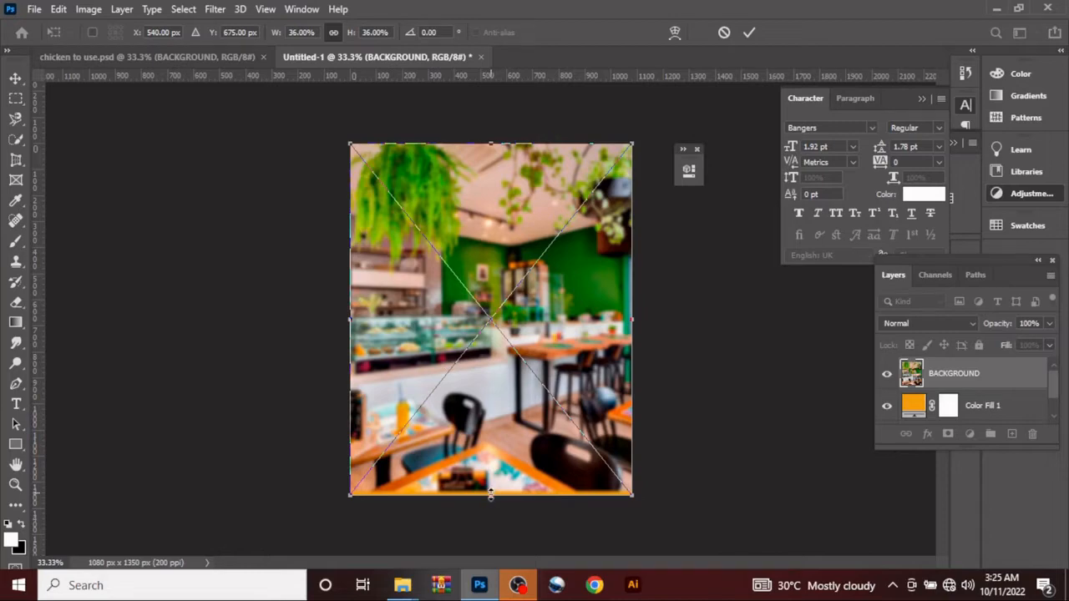
{"action": "left_click_drag", "start_coordinate": [491, 494], "coordinate": [491, 495]}
{"action": "left_click_drag", "start_coordinate": [491, 495], "coordinate": [493, 502]}
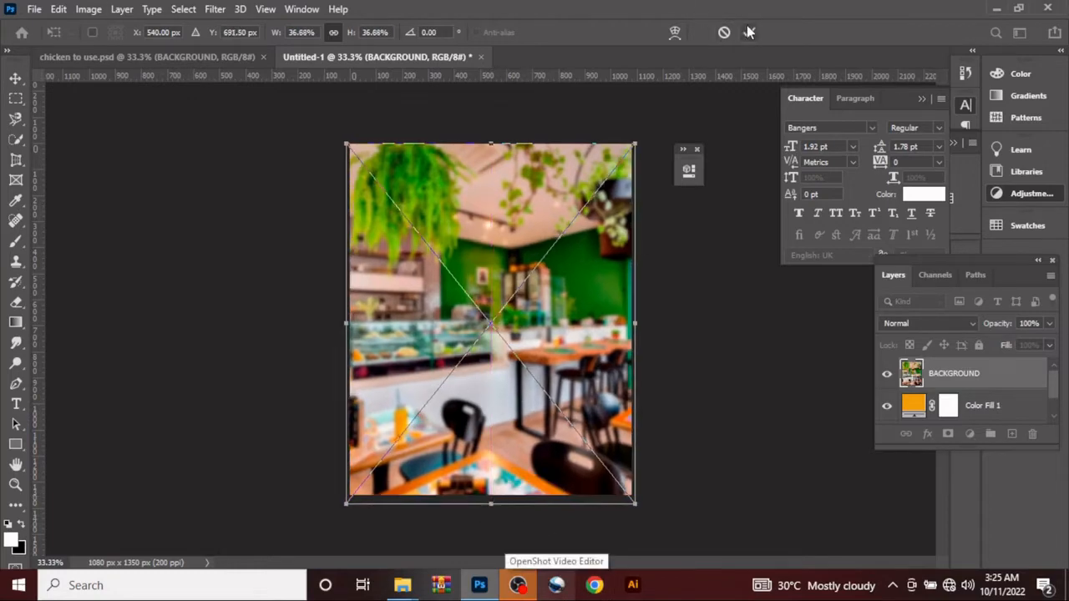
{"action": "left_click", "coordinate": [749, 32]}
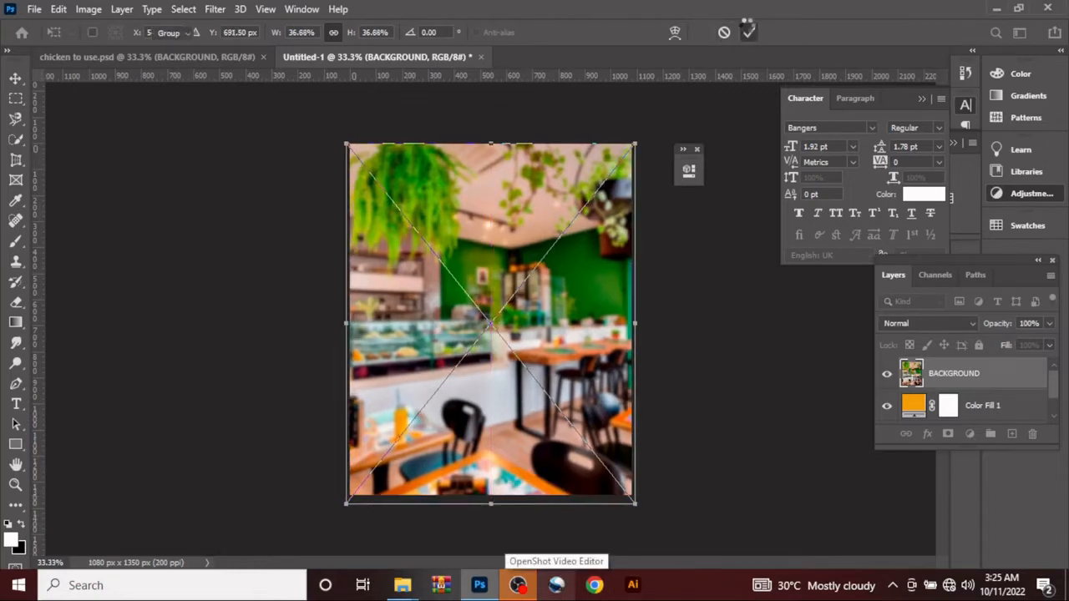
Step: Set the BACKGROUND layer's blend mode to Soft Light and its fill to 45%
{"action": "left_click", "coordinate": [932, 327]}
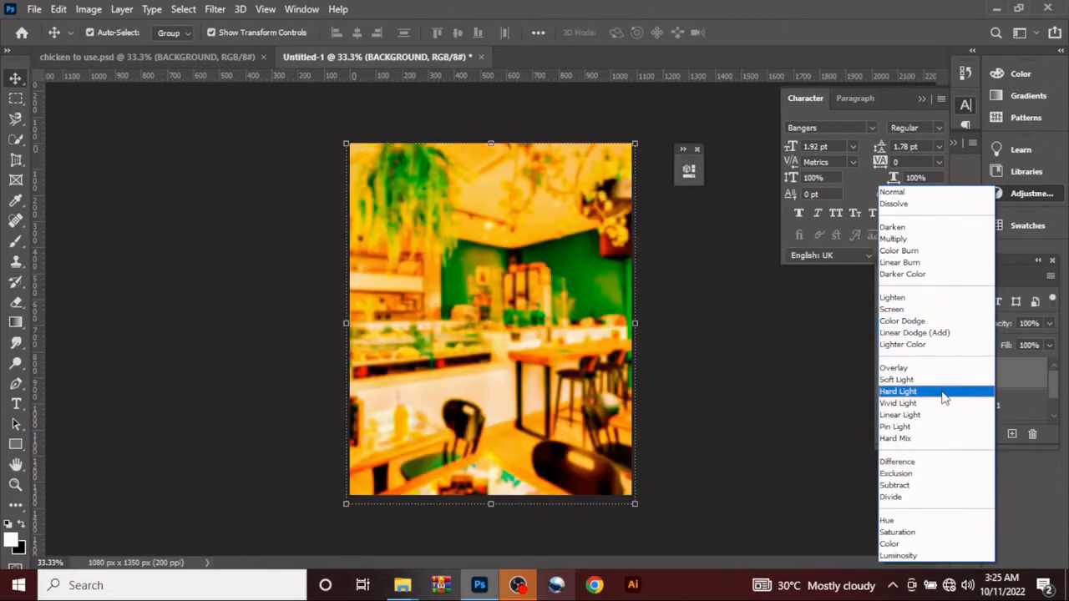
{"action": "left_click", "coordinate": [934, 379]}
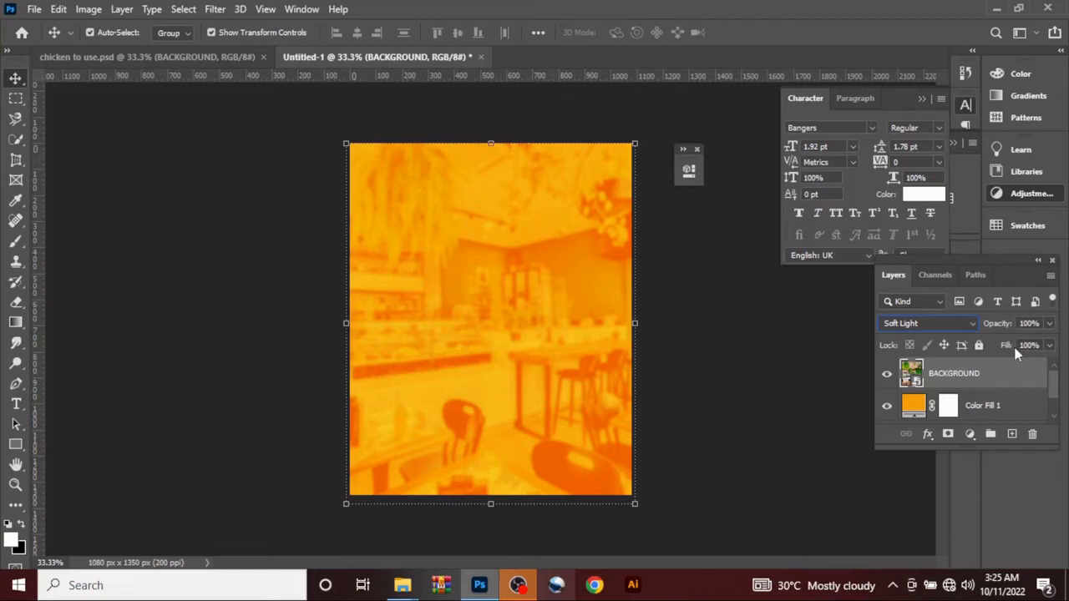
{"action": "left_click_drag", "start_coordinate": [1018, 354], "coordinate": [975, 350]}
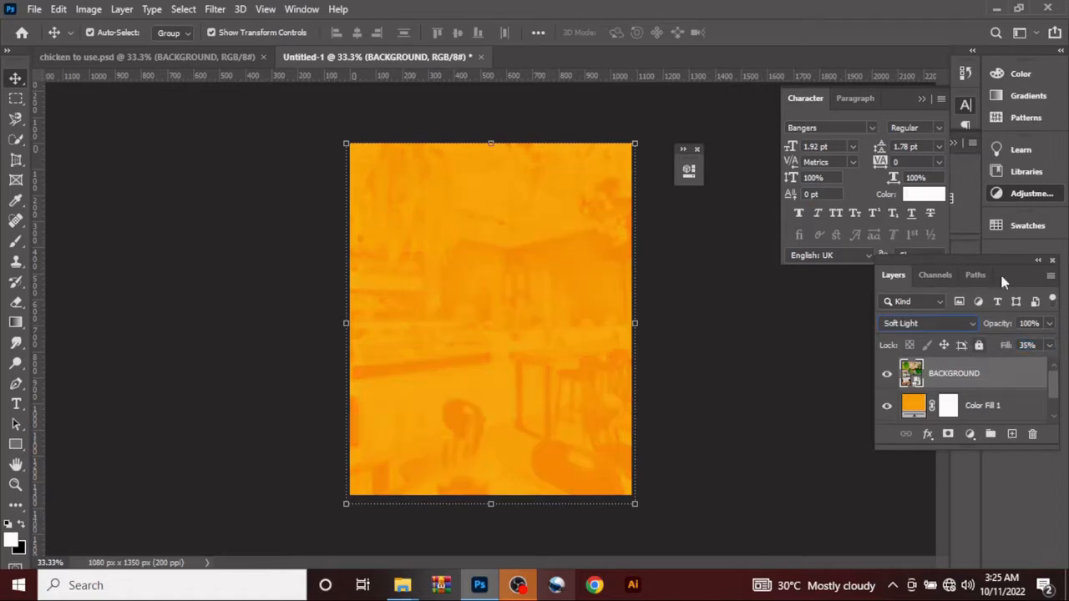
{"action": "left_click", "coordinate": [1049, 345]}
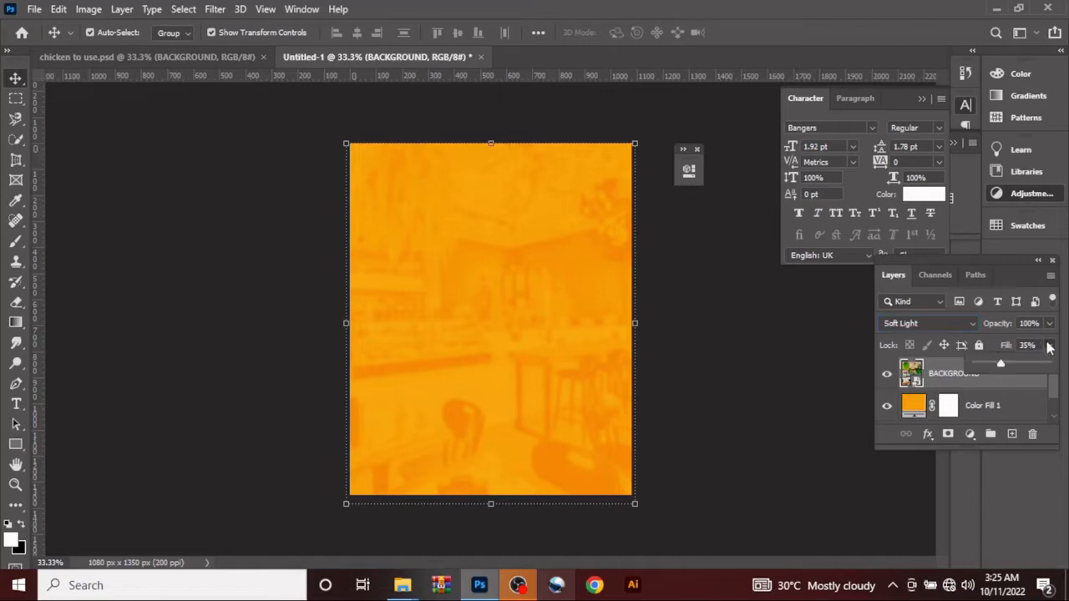
{"action": "left_click", "coordinate": [1027, 346]}
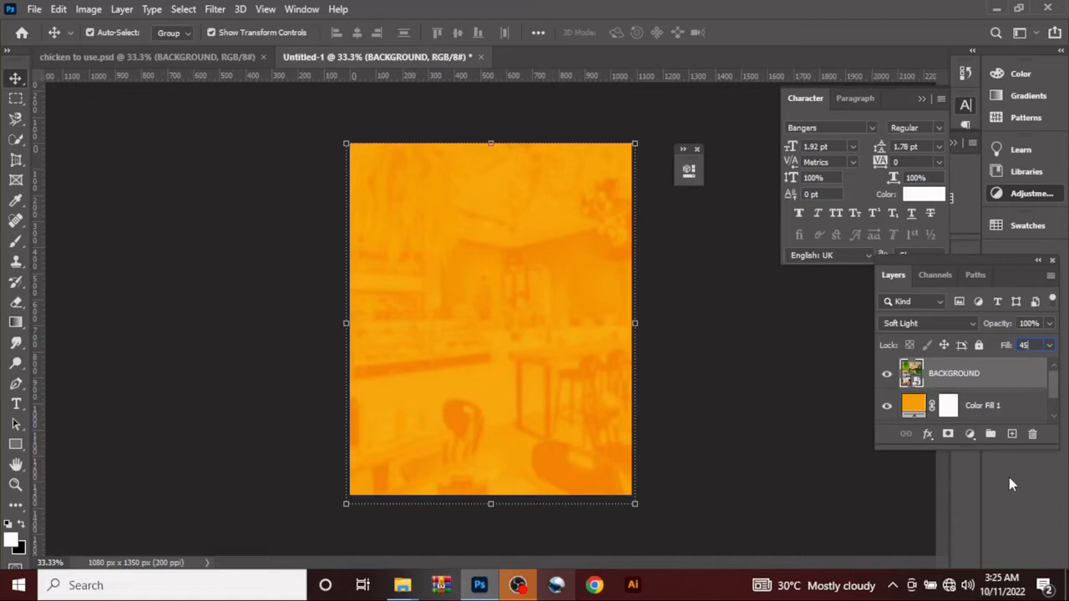
{"action": "key", "text": "Return"}
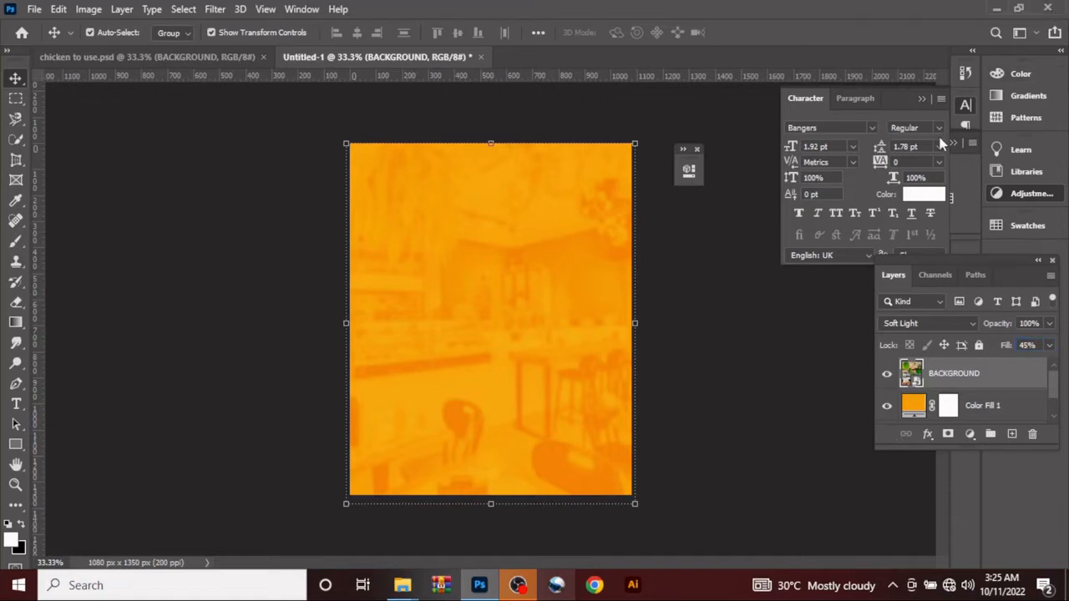
Step: Place the leaves image from the CHICKEN folder over the whole canvas
{"action": "mouse_move", "coordinate": [403, 585]}
{"action": "left_click", "coordinate": [455, 514]}
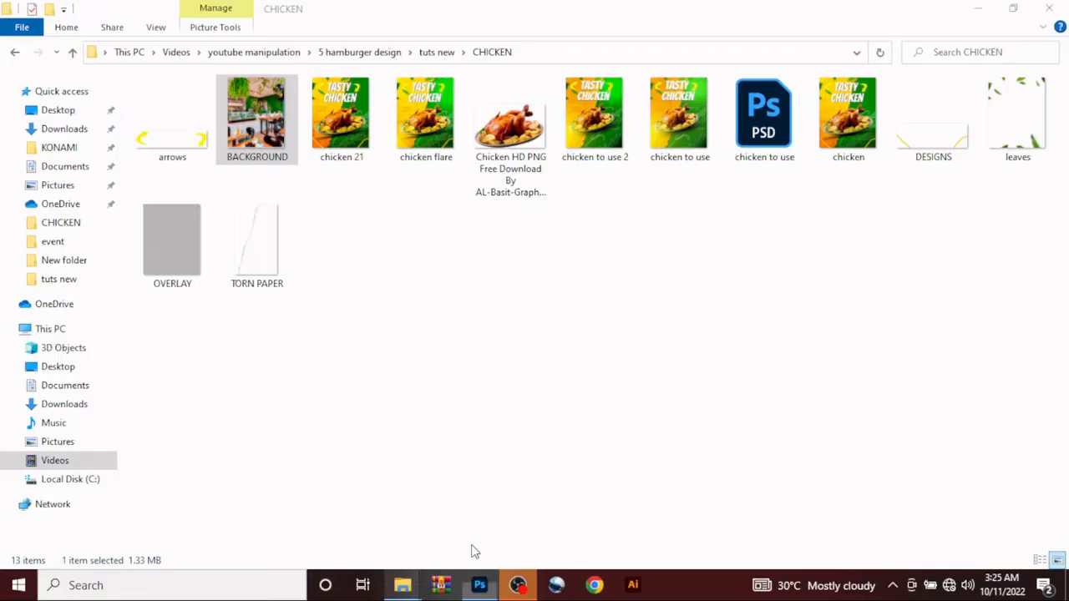
{"action": "left_click_drag", "start_coordinate": [1018, 117], "coordinate": [465, 389]}
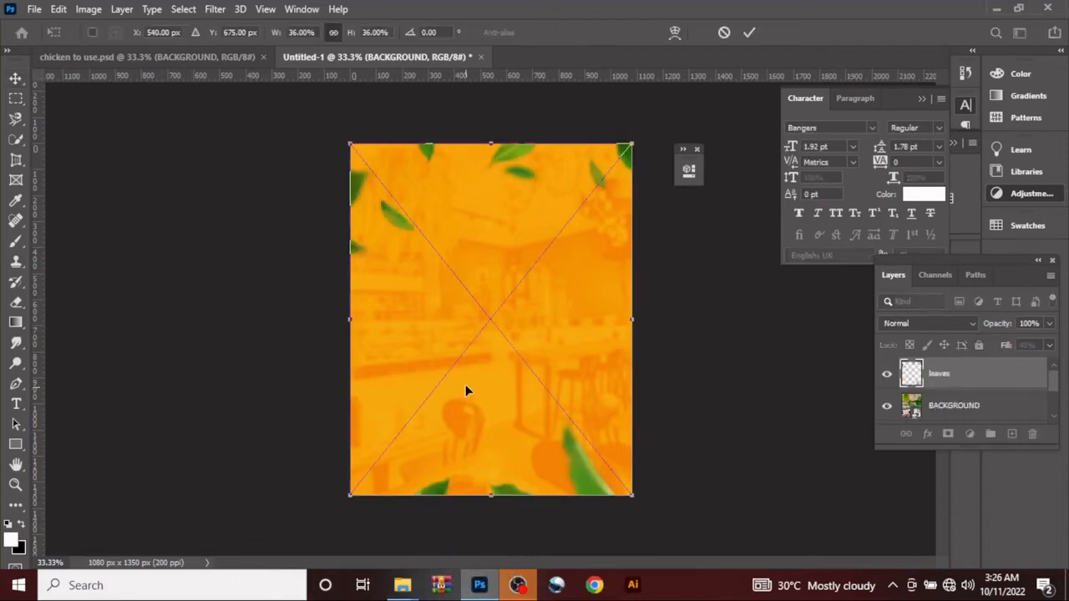
{"action": "left_click", "coordinate": [749, 32]}
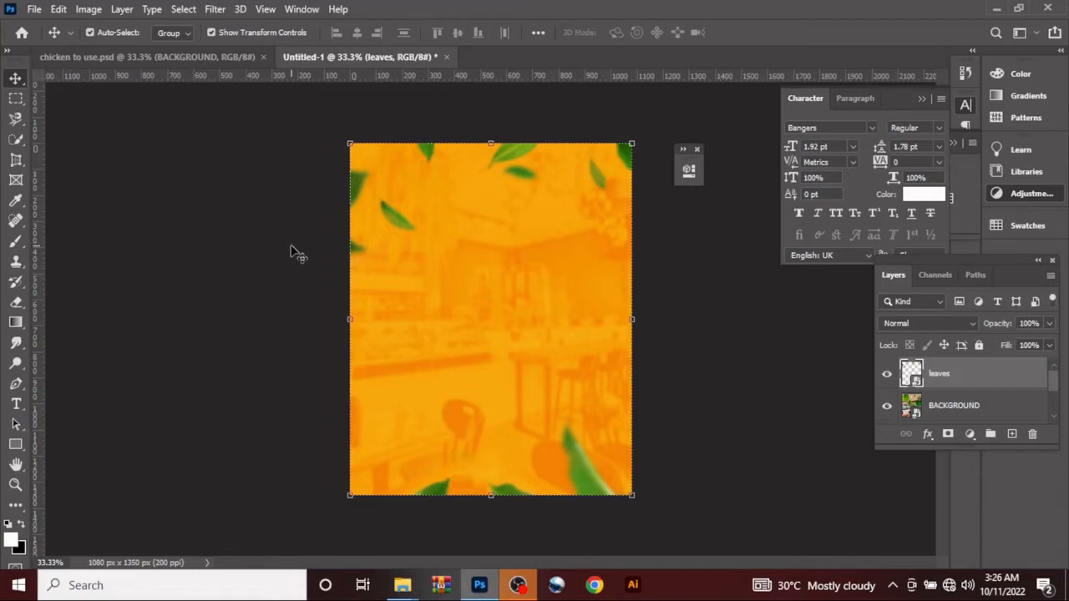
Step: Place the TORN PAPER image from the CHICKEN folder against the canvas's right edge, scaled to about 37.5%
{"action": "mouse_move", "coordinate": [410, 585]}
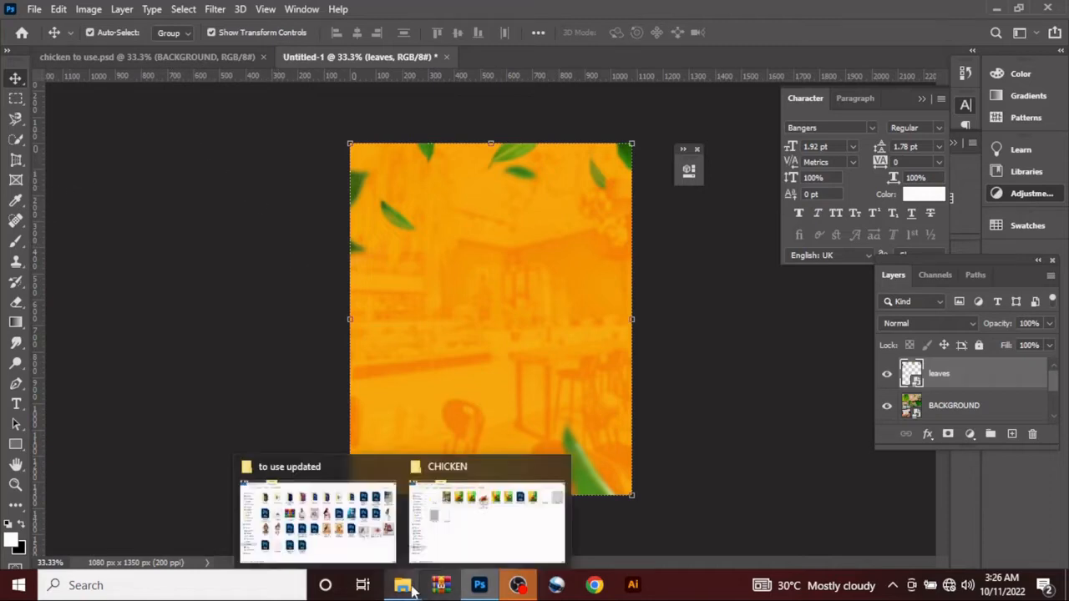
{"action": "left_click", "coordinate": [487, 522]}
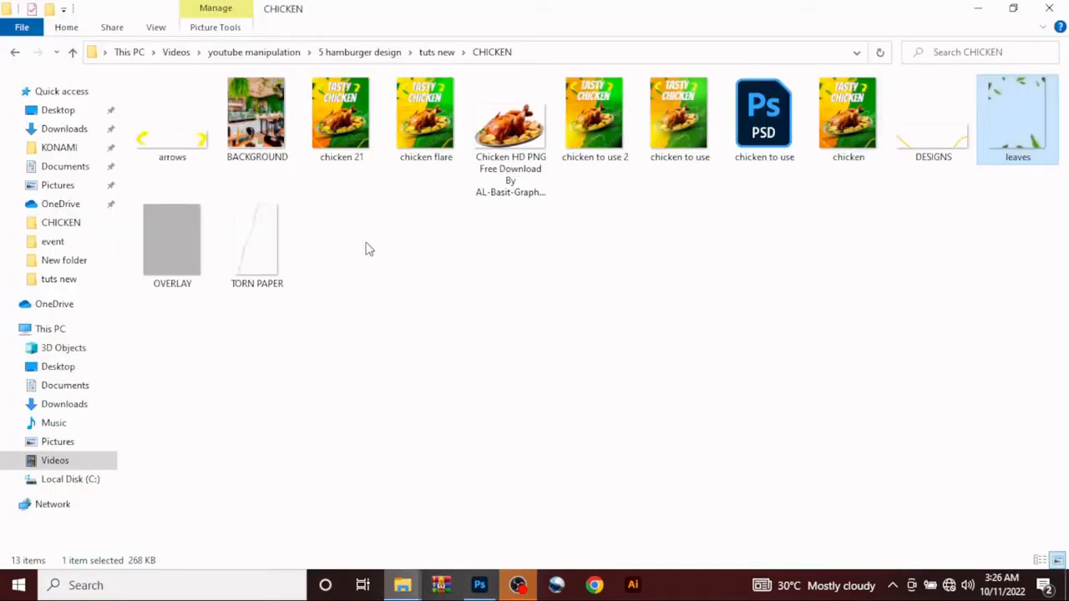
{"action": "left_click_drag", "start_coordinate": [258, 251], "coordinate": [476, 511]}
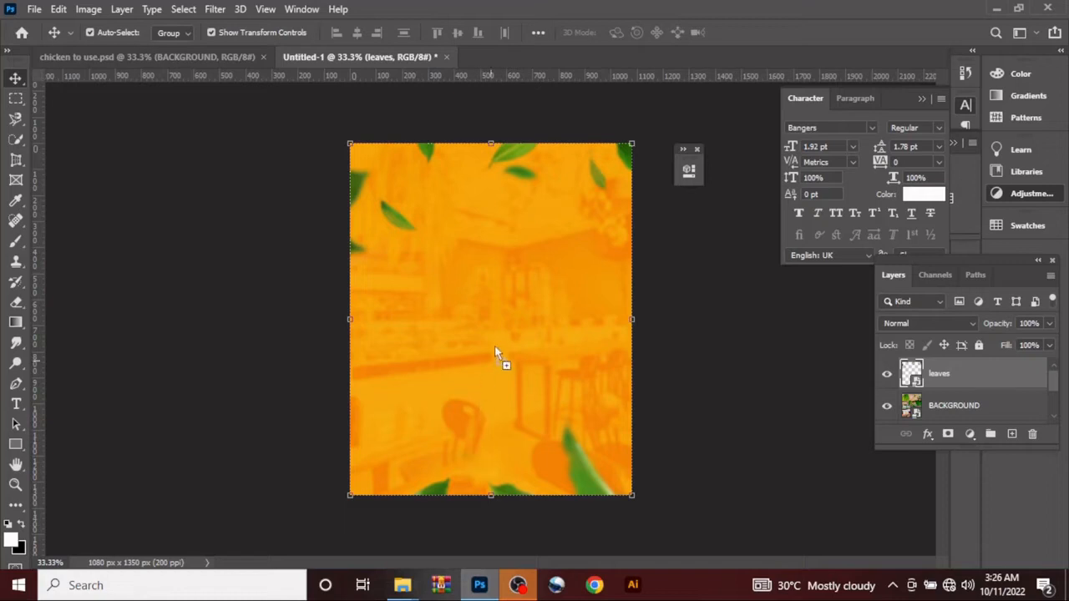
{"action": "left_click_drag", "start_coordinate": [495, 350], "coordinate": [525, 318]}
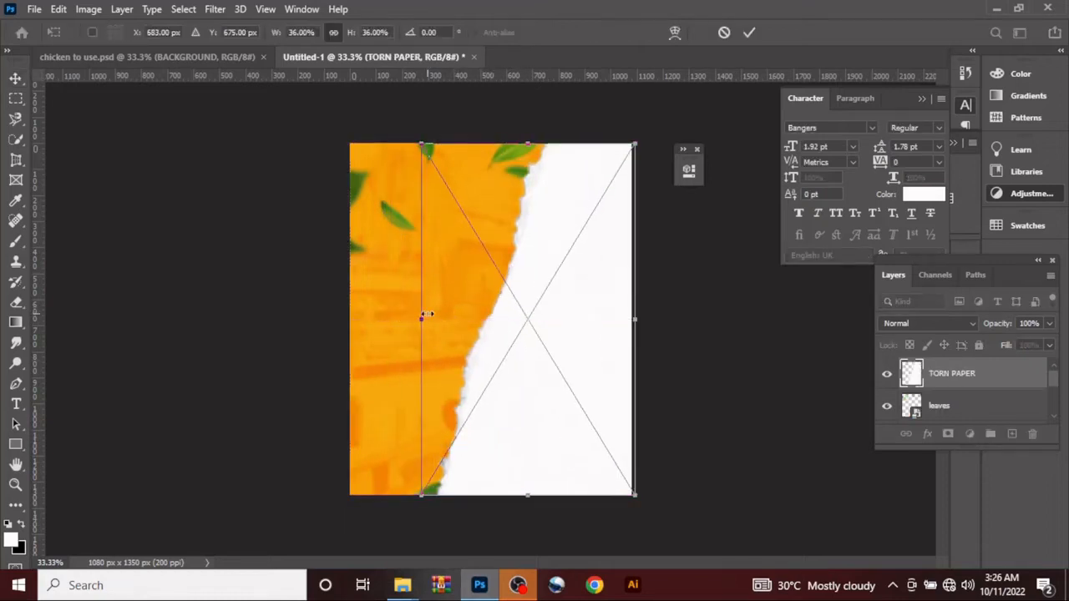
{"action": "left_click_drag", "start_coordinate": [425, 316], "coordinate": [413, 317]}
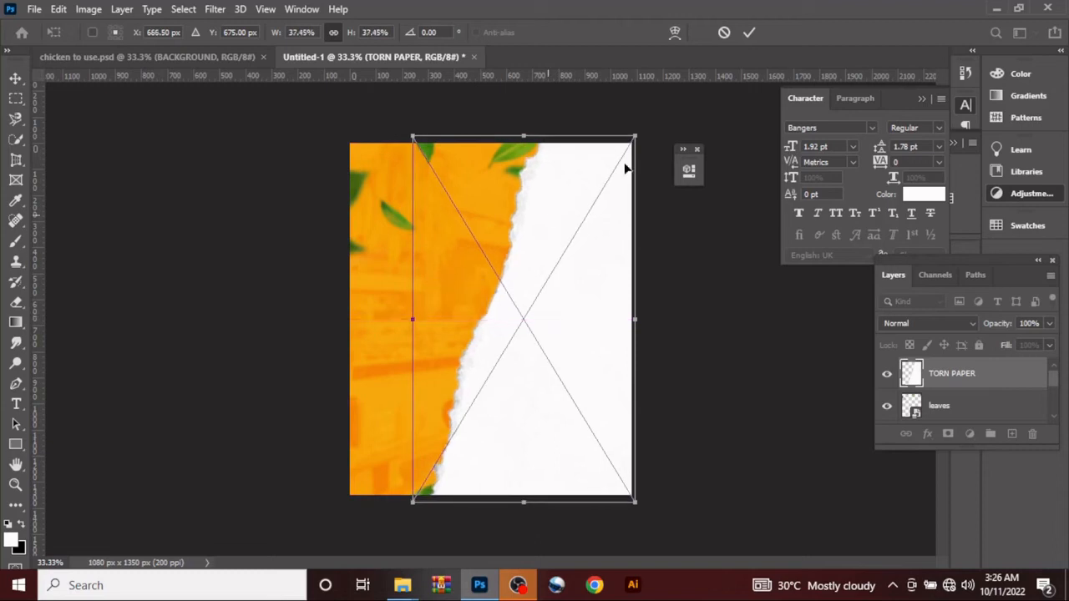
{"action": "left_click", "coordinate": [749, 34]}
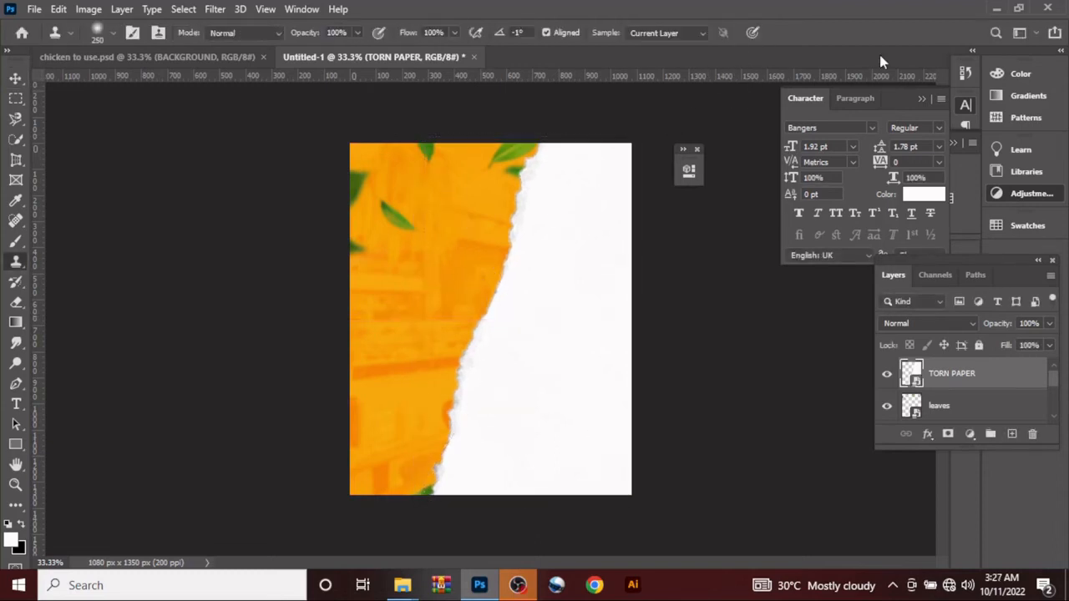
{"action": "key", "text": "r"}
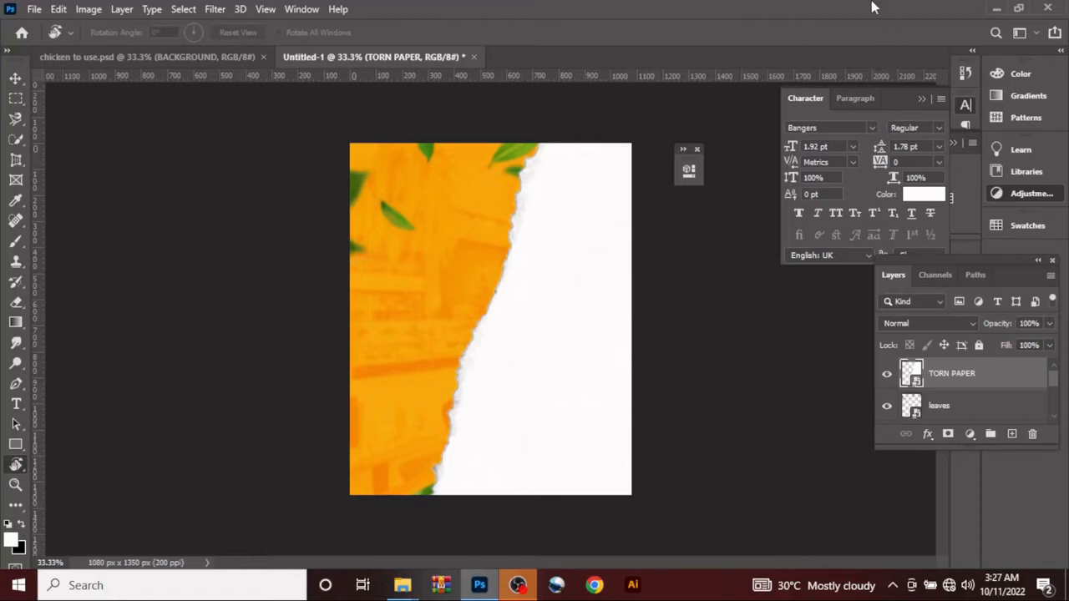
Step: Add a solid colour fill of #2d8b0a above the TORN PAPER layer and clip it to the paper
{"action": "left_click", "coordinate": [1013, 434]}
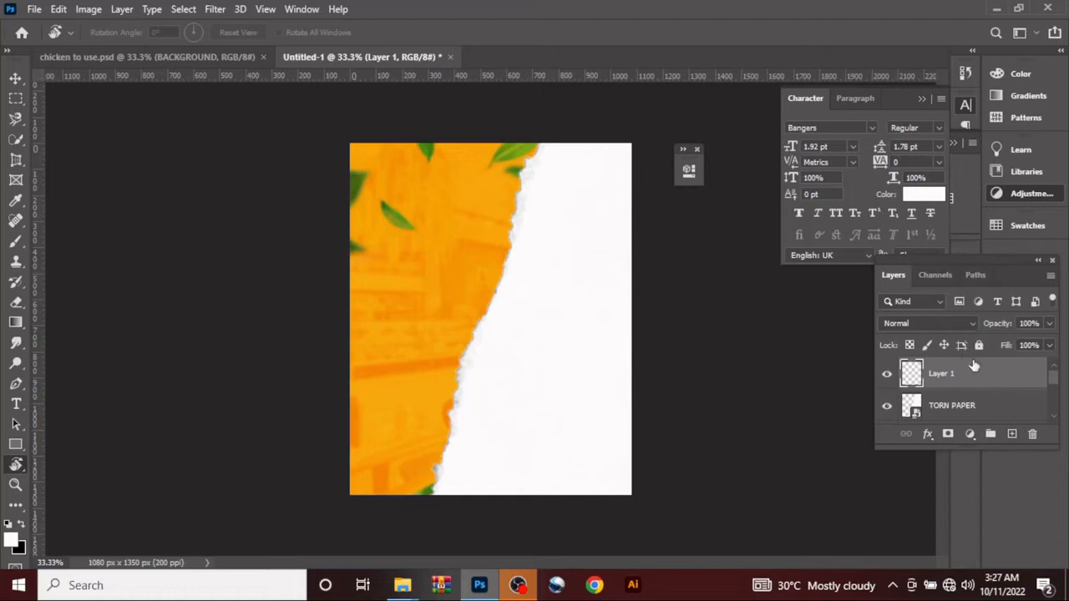
{"action": "left_click", "coordinate": [970, 433]}
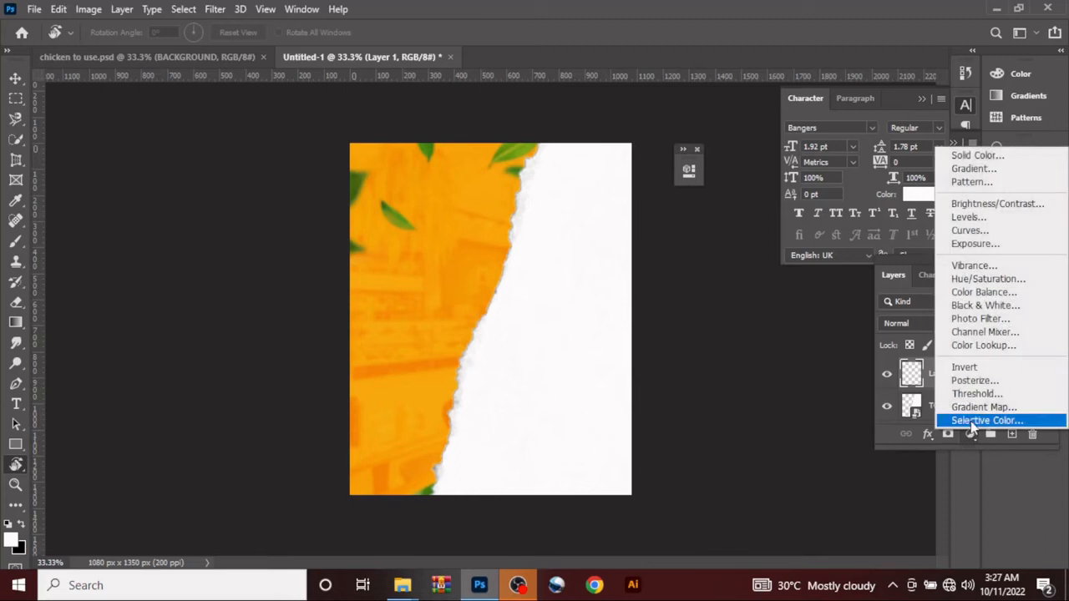
{"action": "left_click", "coordinate": [971, 158]}
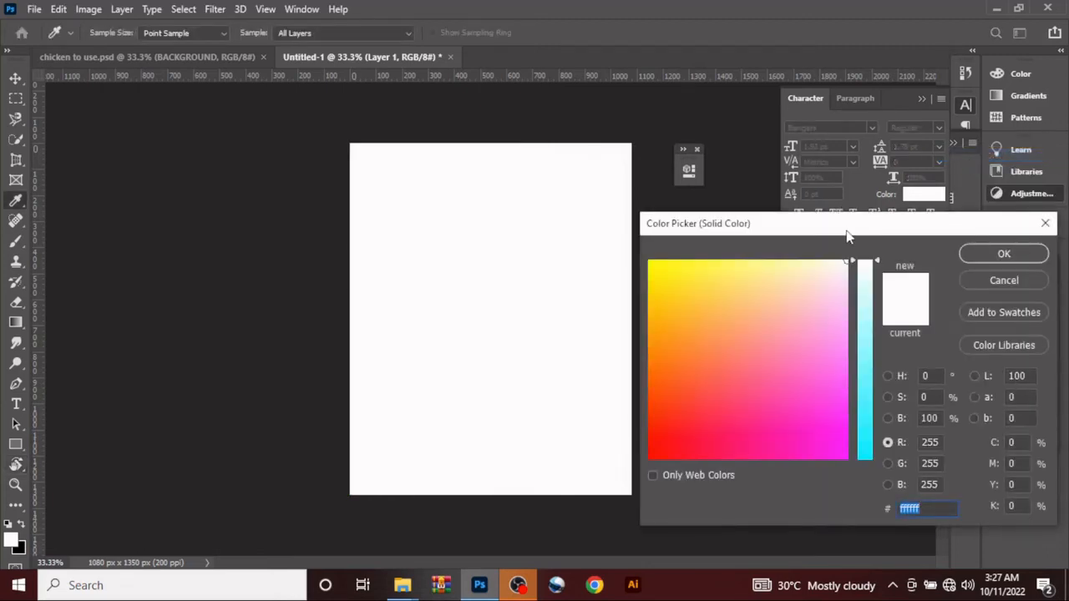
{"action": "type", "text": "2d"}
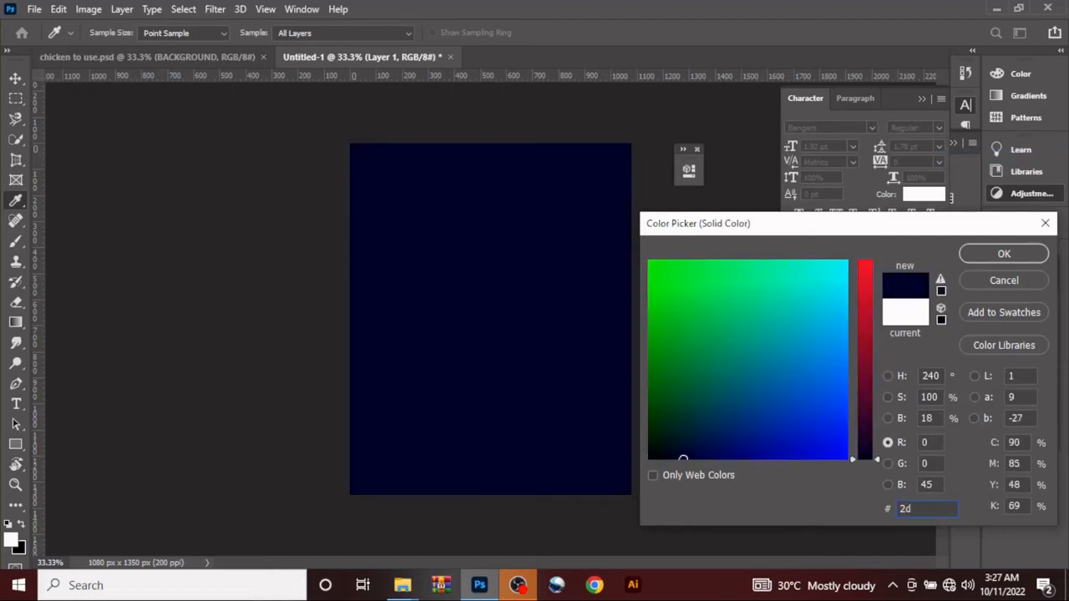
{"action": "type", "text": "8b"}
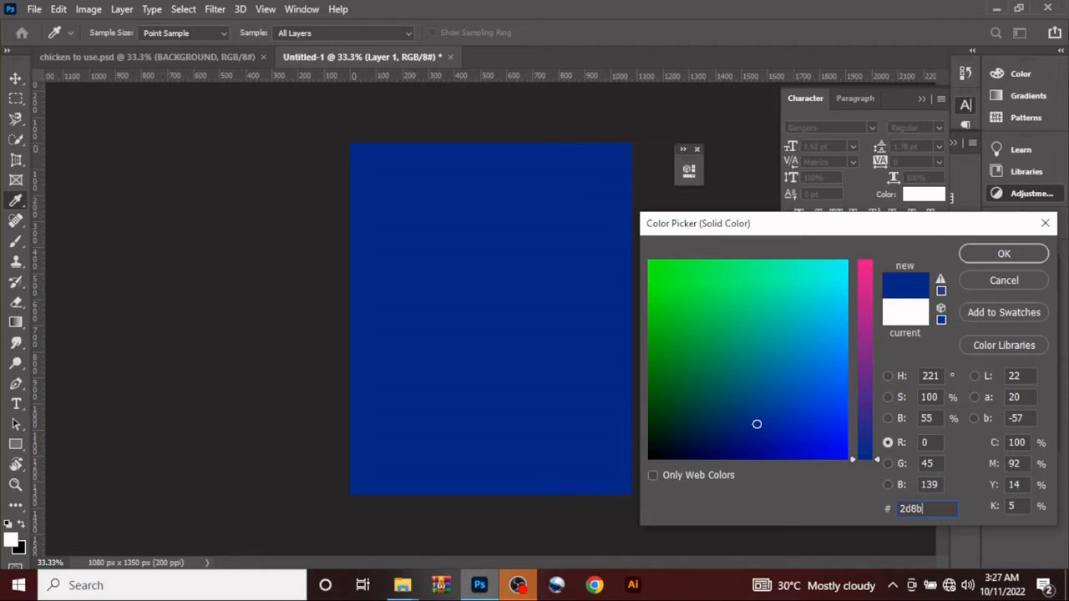
{"action": "type", "text": "0a"}
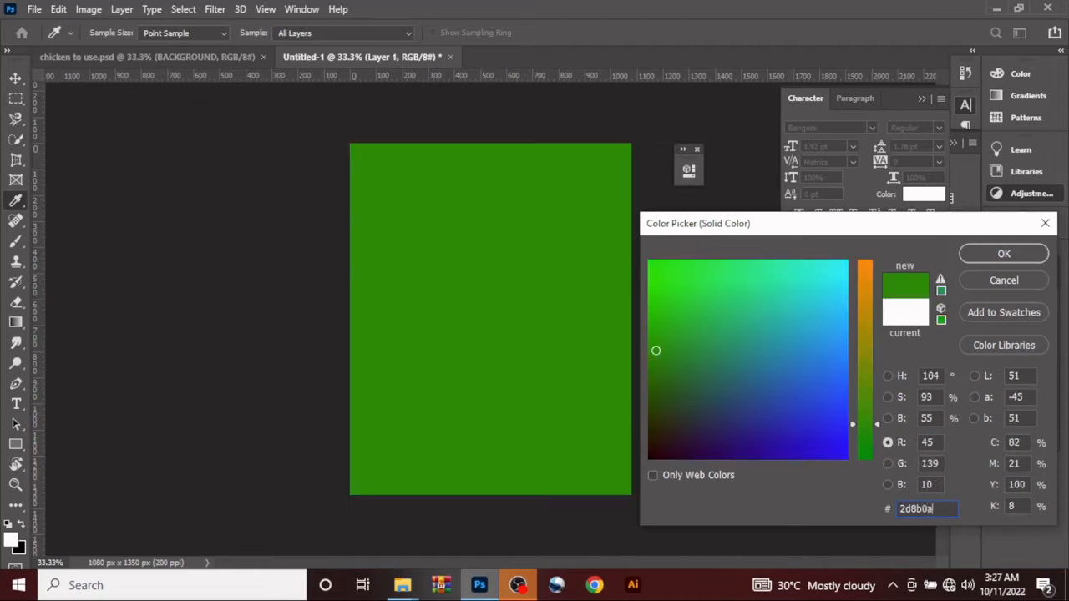
{"action": "left_click", "coordinate": [983, 259]}
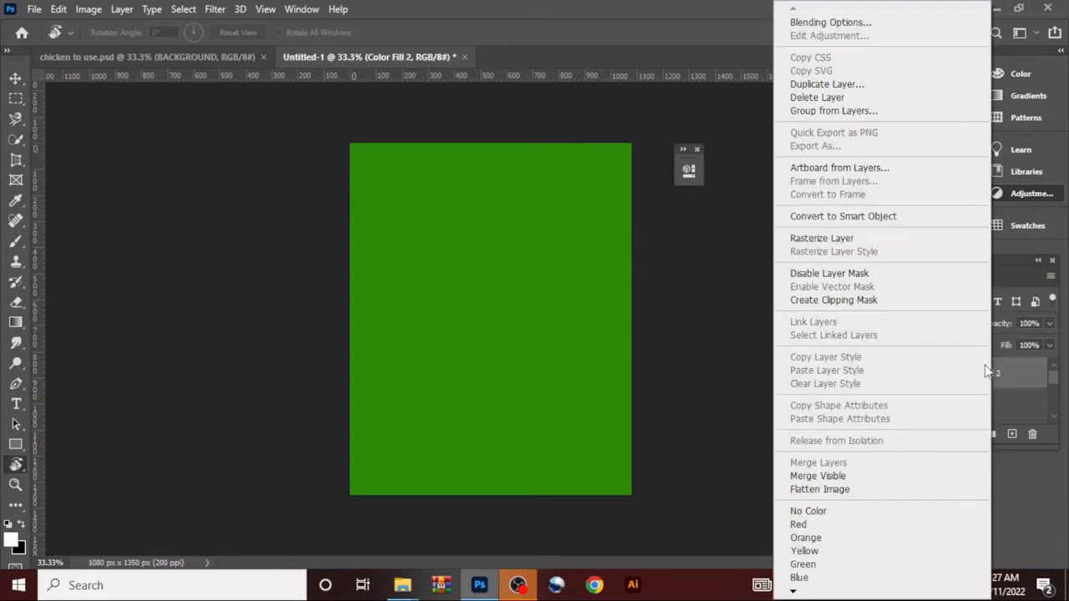
{"action": "left_click", "coordinate": [852, 300]}
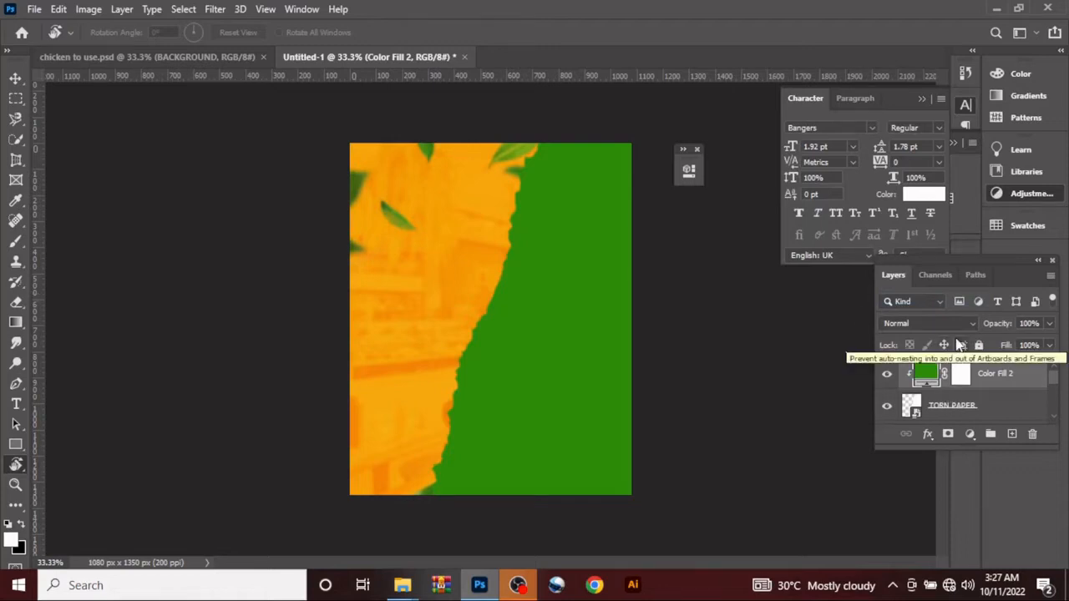
Step: Set the green colour fill layer's blend mode to Linear Burn and its fill to 89%
{"action": "left_click", "coordinate": [946, 323]}
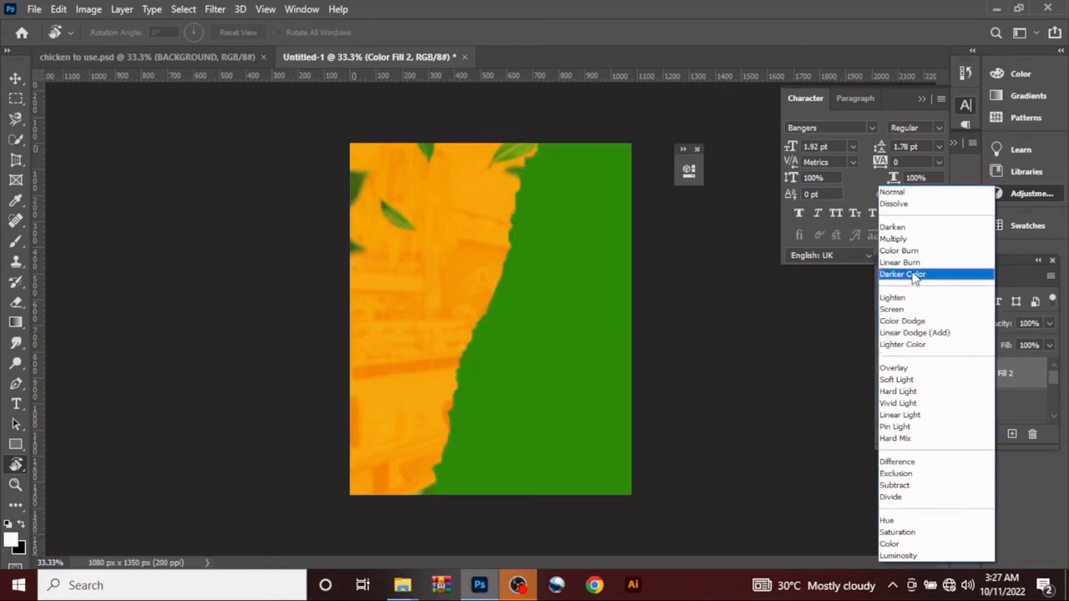
{"action": "left_click", "coordinate": [916, 264]}
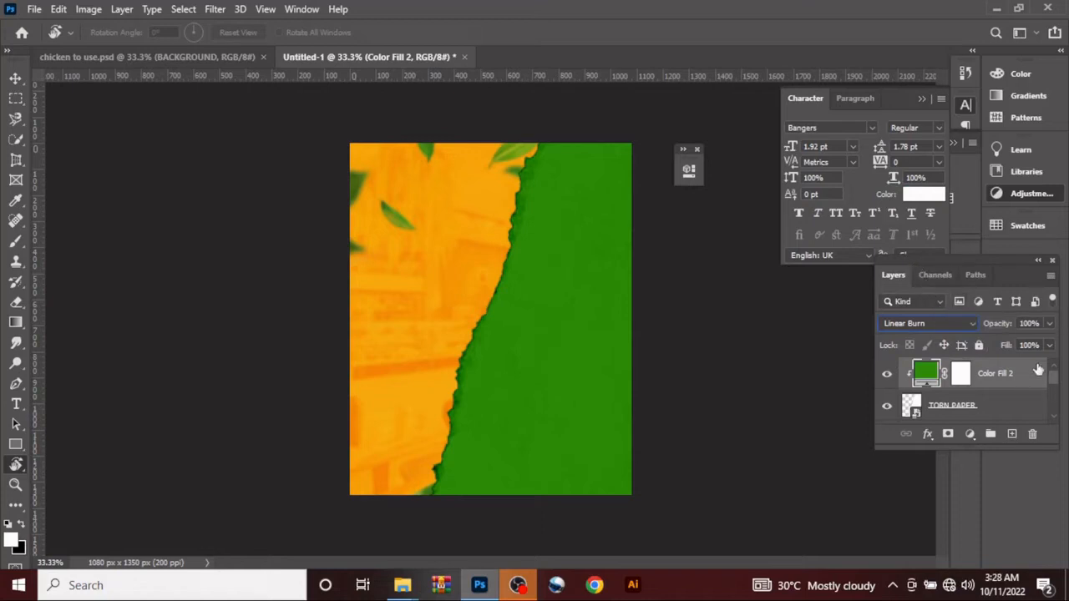
{"action": "left_click", "coordinate": [1012, 345]}
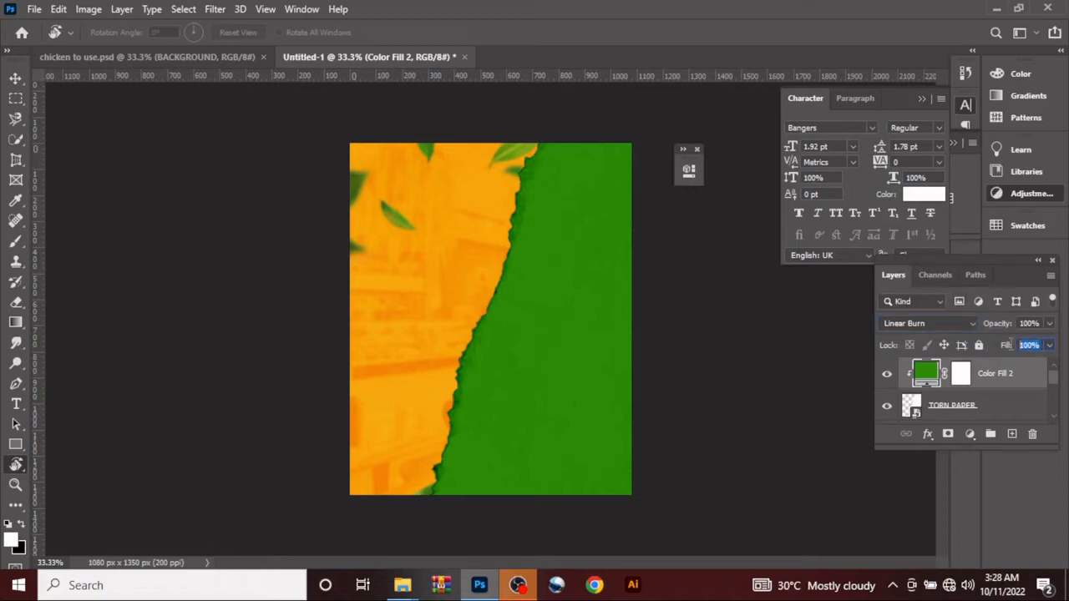
{"action": "type", "text": "89"}
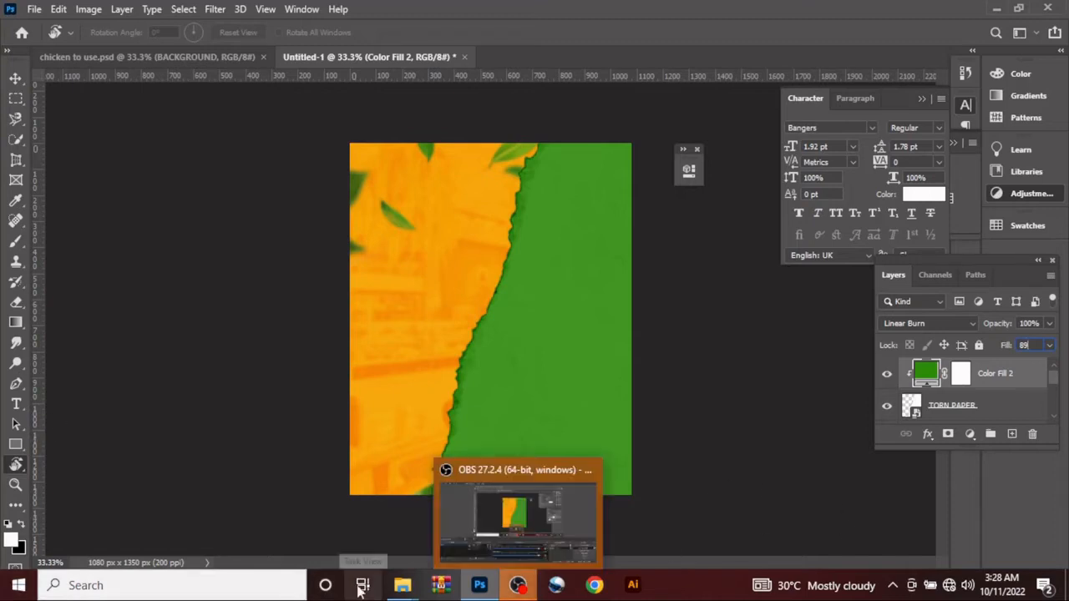
Step: Place the OVERLAY image from the CHICKEN folder over the whole canvas and clip it to the torn paper
{"action": "mouse_move", "coordinate": [403, 585]}
{"action": "left_click", "coordinate": [468, 535]}
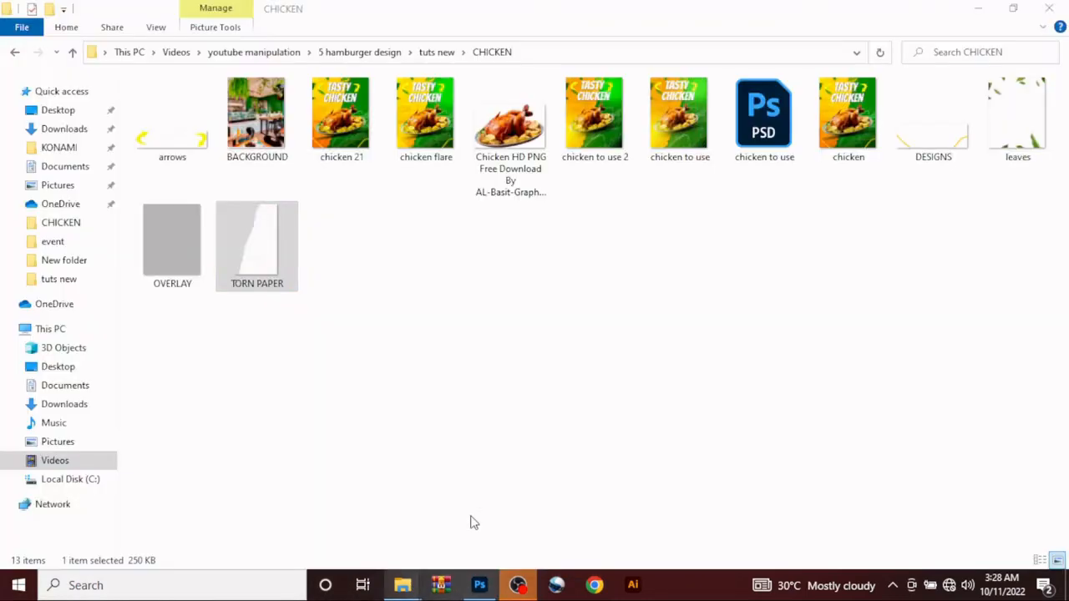
{"action": "left_click", "coordinate": [168, 265]}
{"action": "left_click_drag", "start_coordinate": [164, 265], "coordinate": [472, 345]}
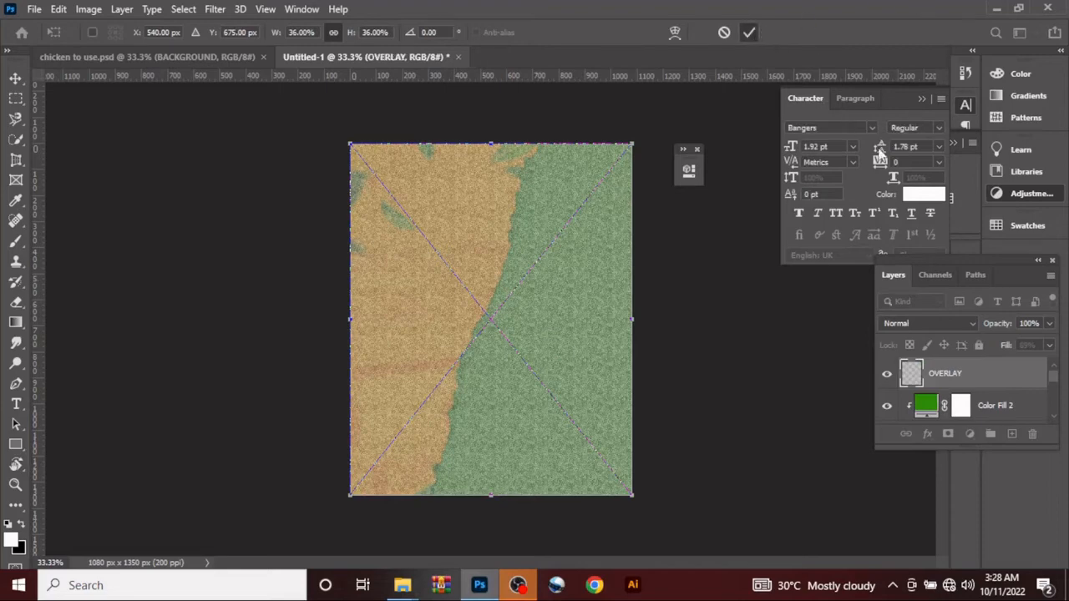
{"action": "left_click", "coordinate": [750, 32]}
{"action": "key", "text": "r"}
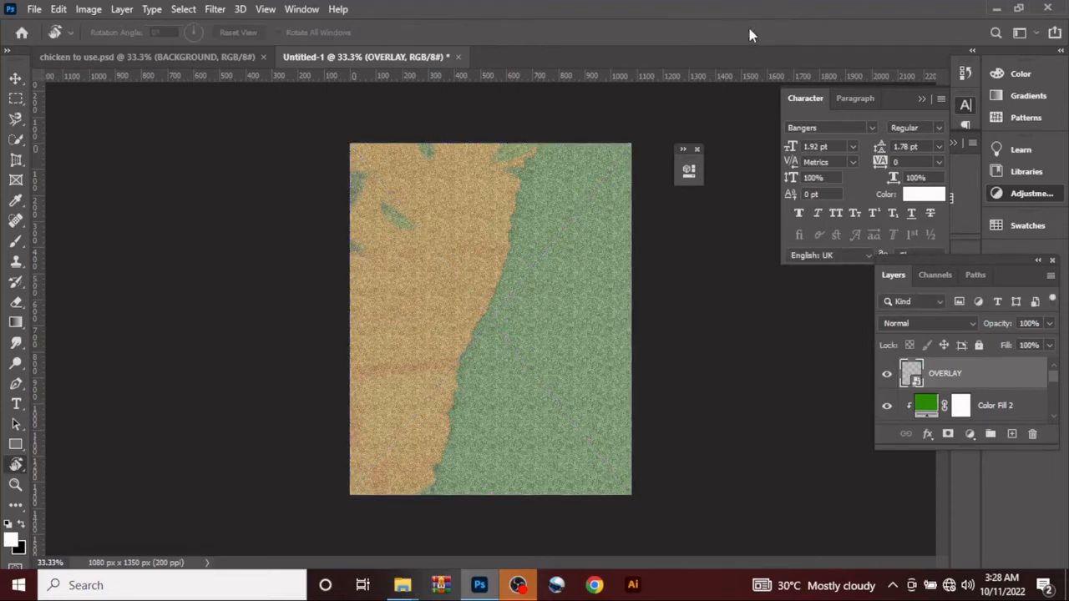
{"action": "right_click", "coordinate": [979, 372]}
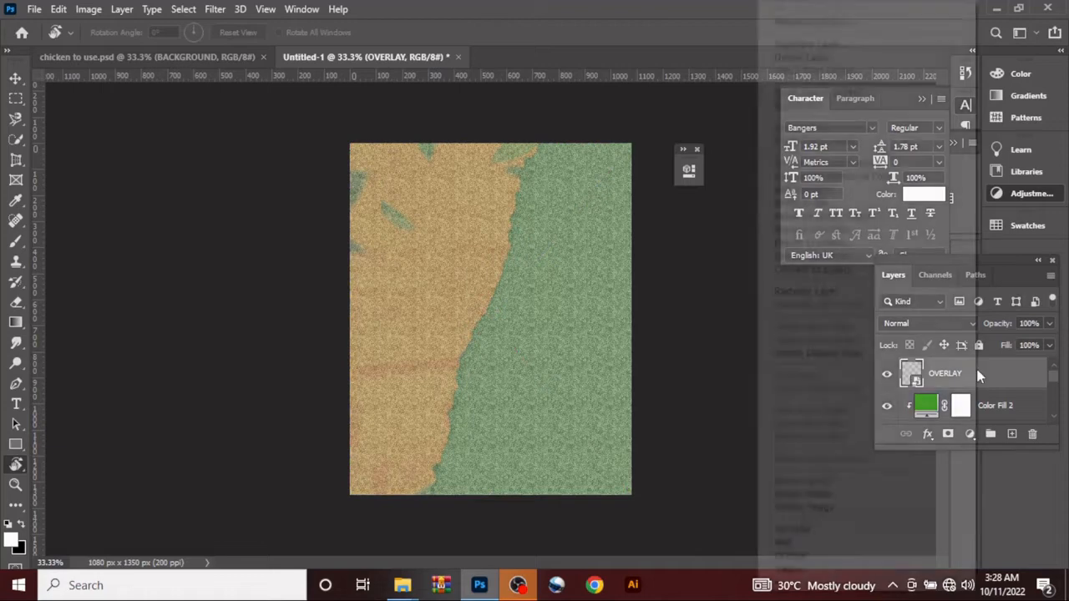
{"action": "left_click", "coordinate": [804, 354]}
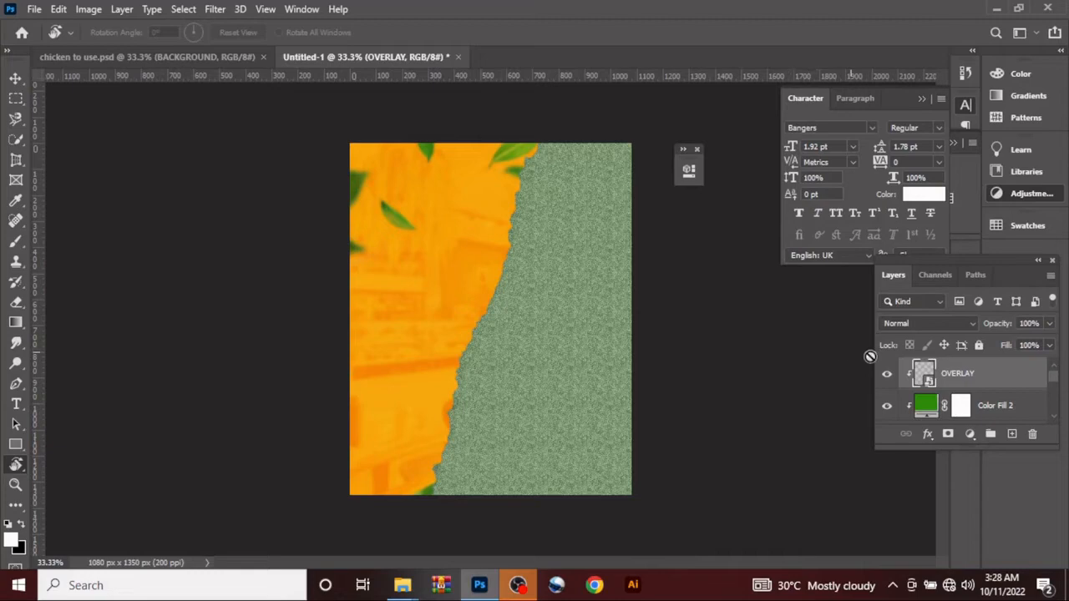
Step: Set the OVERLAY layer's blend mode to Multiply and its fill to 69%
{"action": "left_click", "coordinate": [906, 323]}
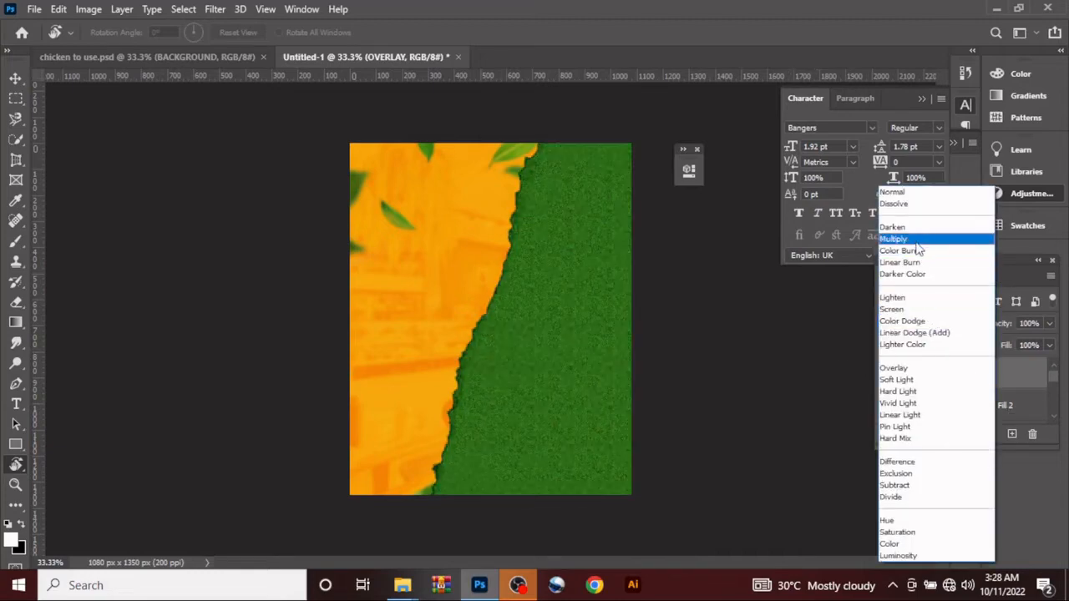
{"action": "left_click", "coordinate": [924, 225]}
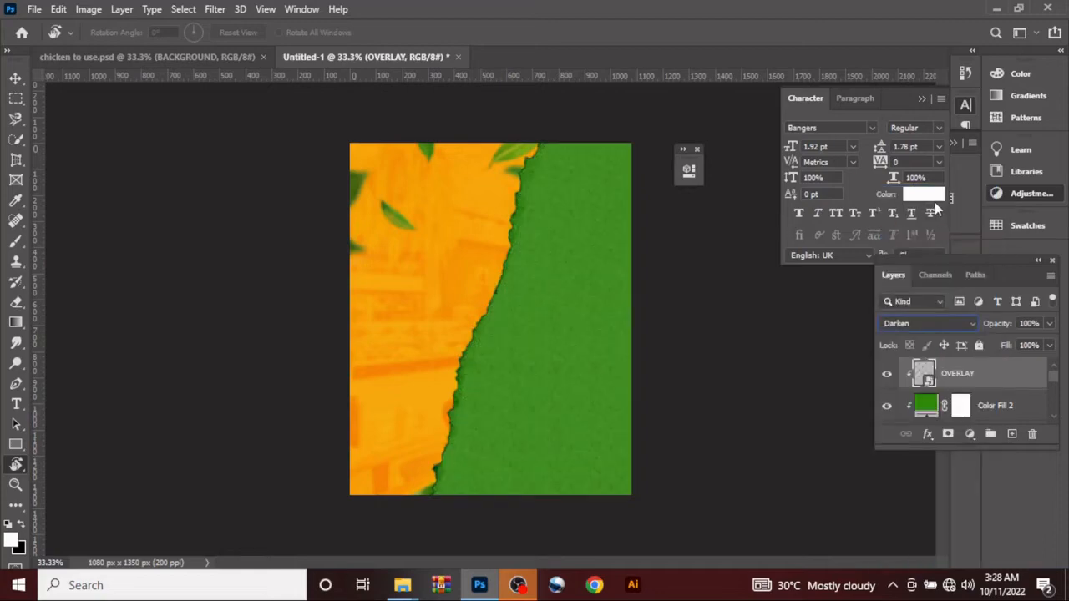
{"action": "left_click", "coordinate": [955, 324]}
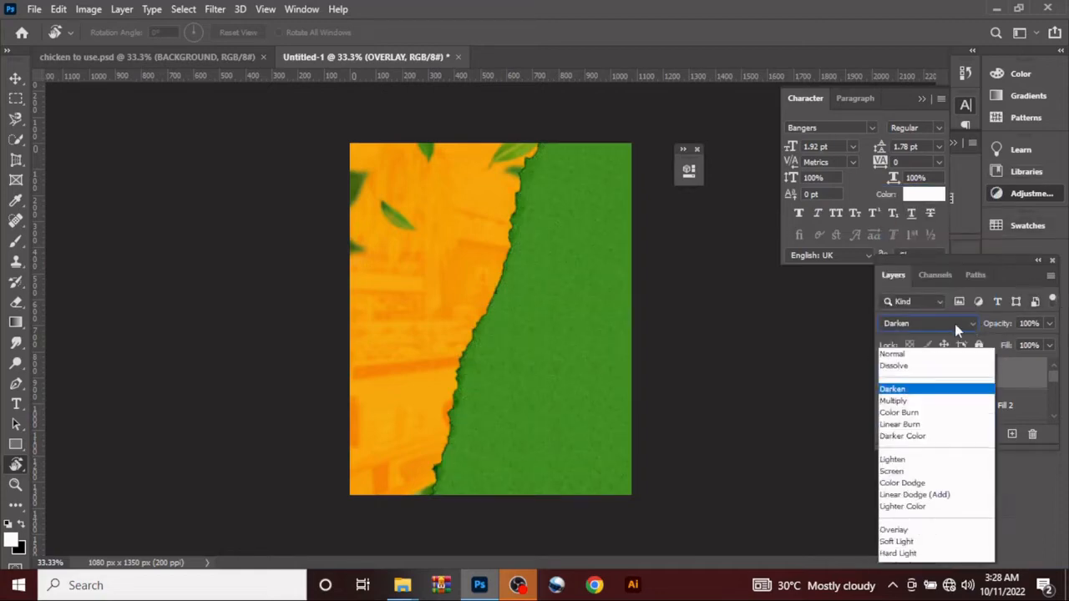
{"action": "left_click", "coordinate": [922, 244]}
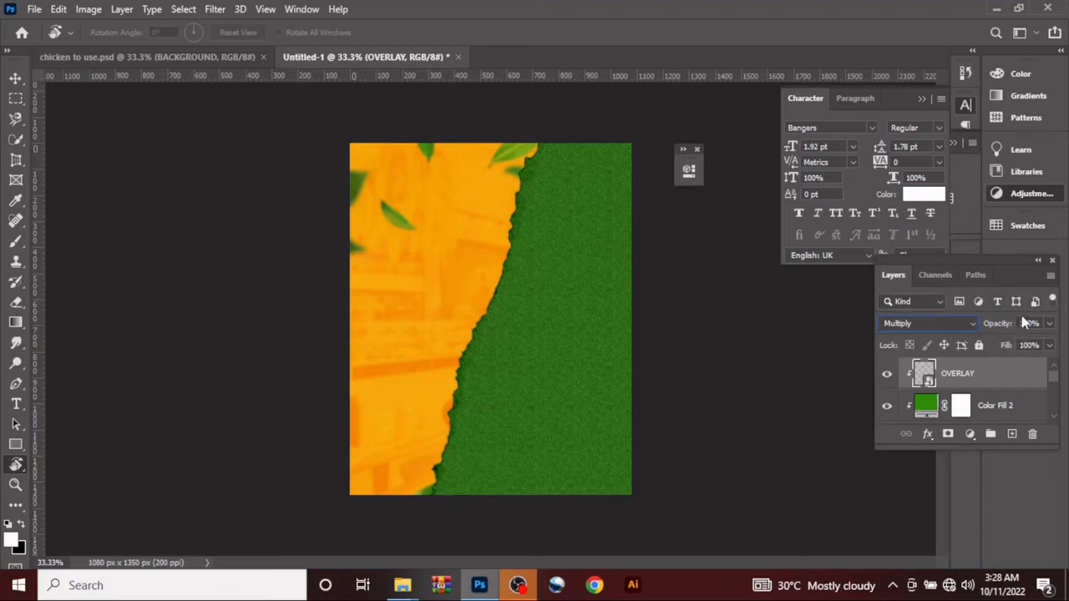
{"action": "left_click", "coordinate": [1029, 345]}
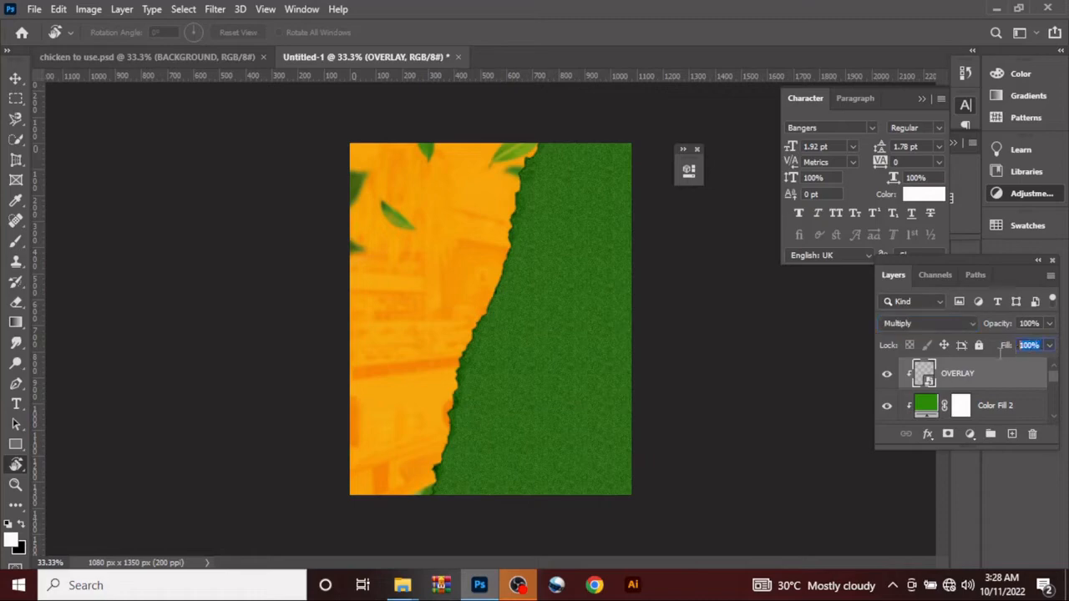
{"action": "type", "text": "69"}
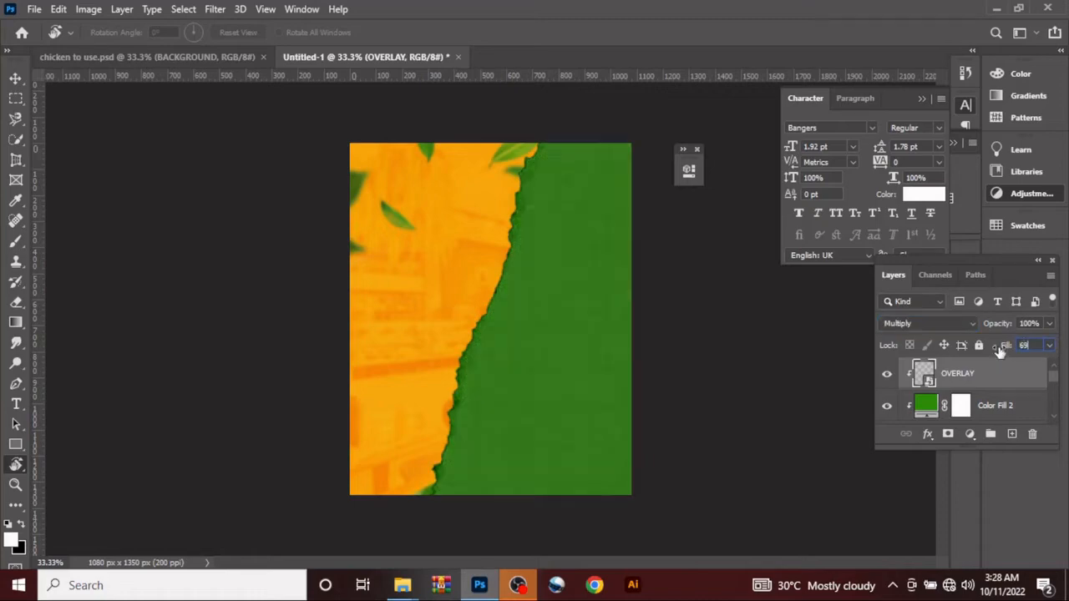
Step: Add the horizontal text "grill" near the canvas centre in white Bangers and set its size to 60 pt
{"action": "left_click", "coordinate": [14, 80]}
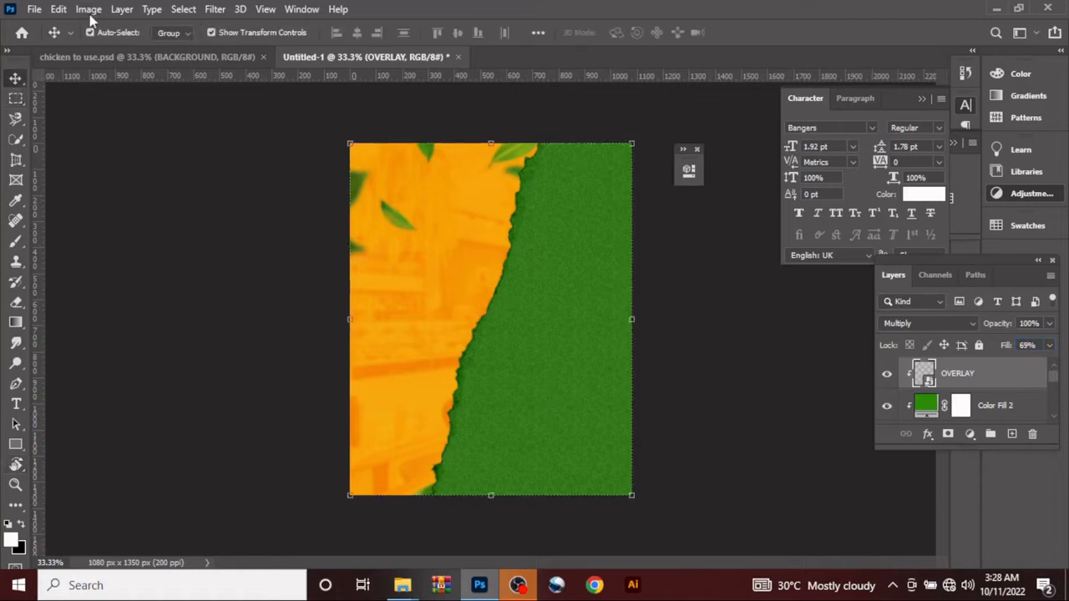
{"action": "left_click", "coordinate": [18, 405]}
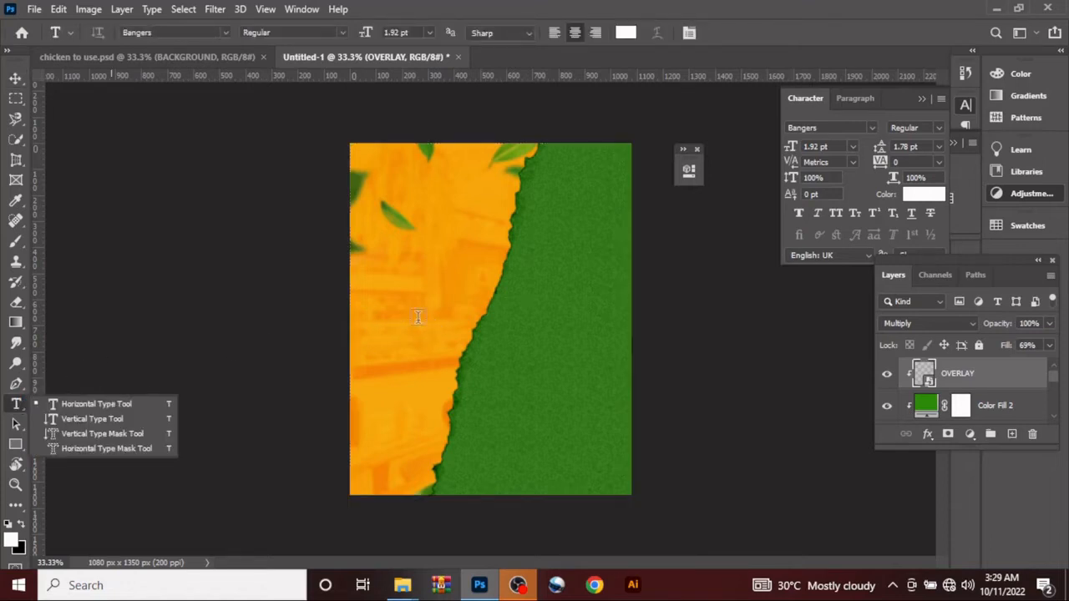
{"action": "left_click", "coordinate": [507, 311]}
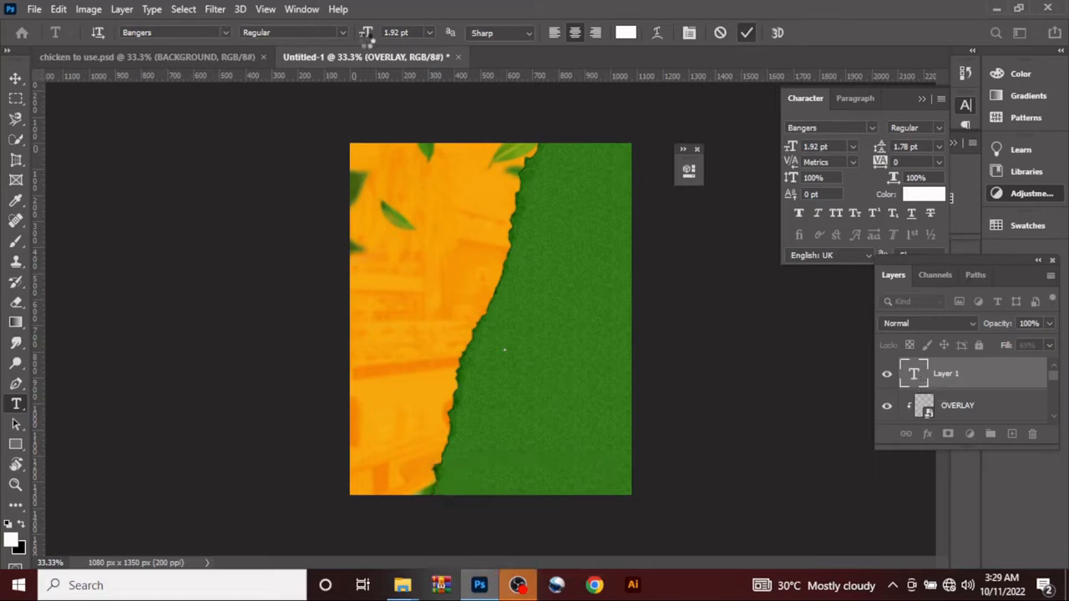
{"action": "key", "text": "ctrl+Return"}
{"action": "left_click_drag", "start_coordinate": [365, 33], "coordinate": [409, 28]}
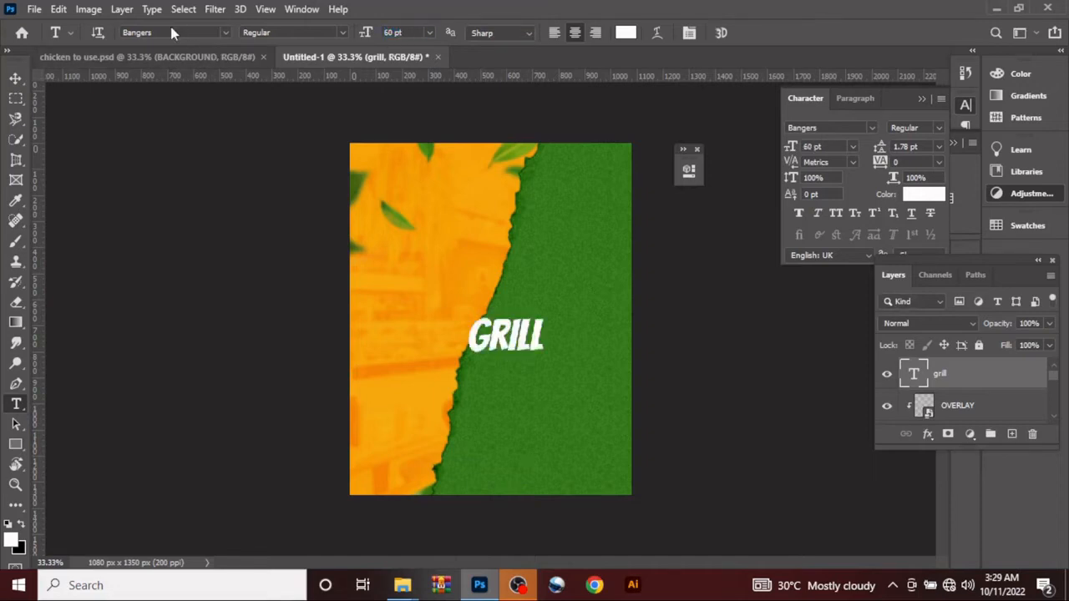
Step: Retype the grill text as "Grill" with a capital G
{"action": "double_click", "coordinate": [917, 373]}
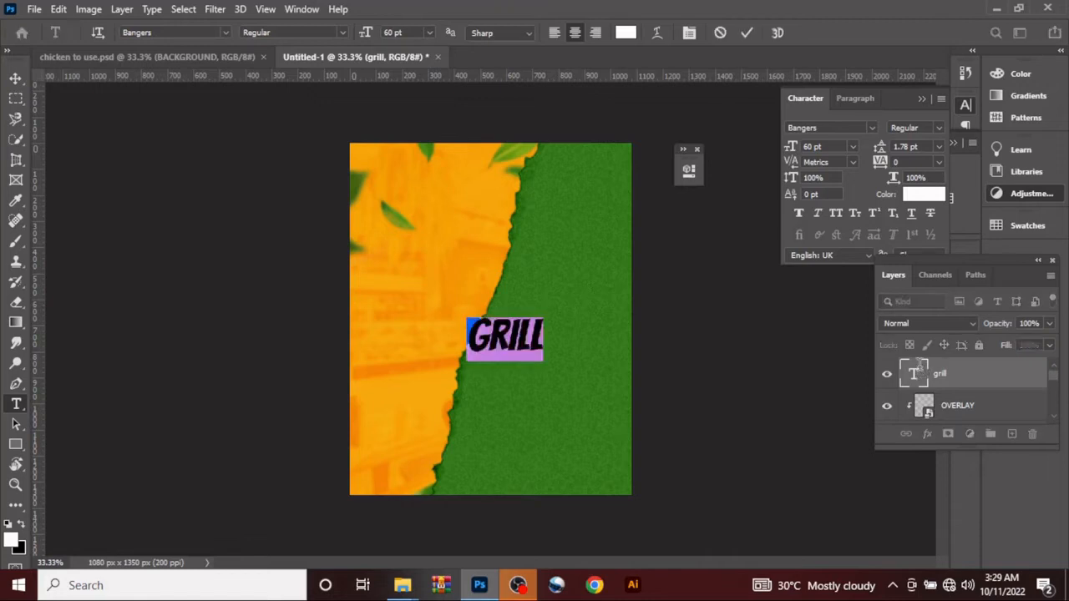
{"action": "type", "text": "g"}
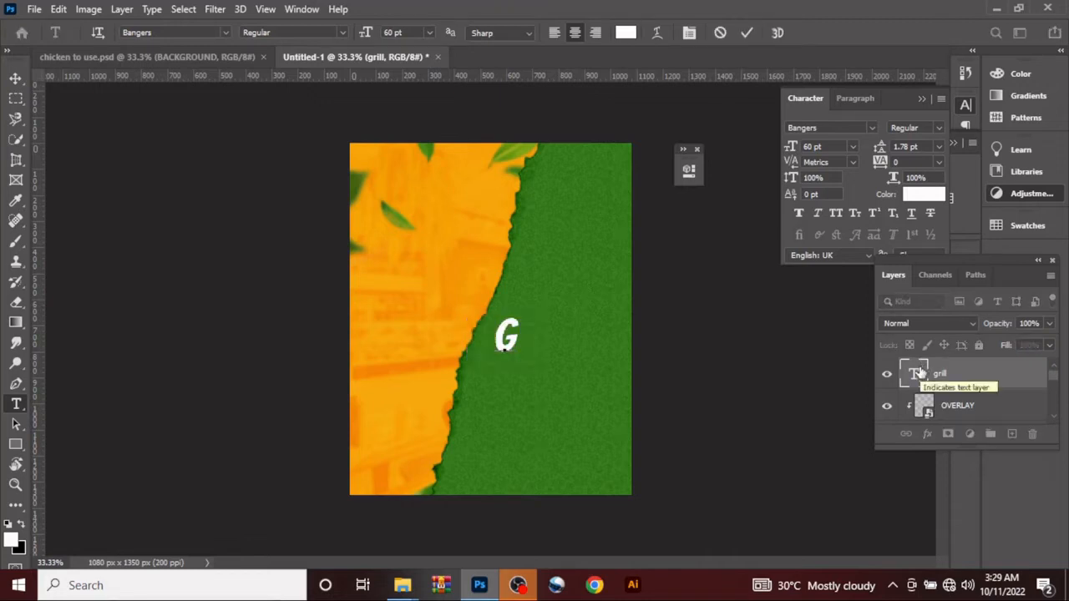
{"action": "type", "text": "r"}
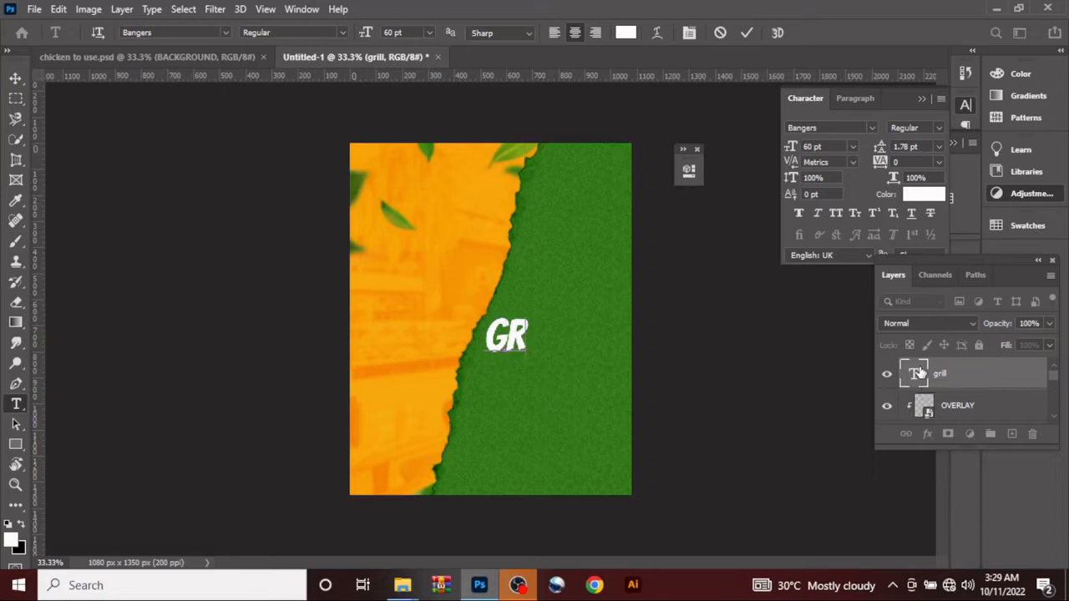
{"action": "type", "text": "ill"}
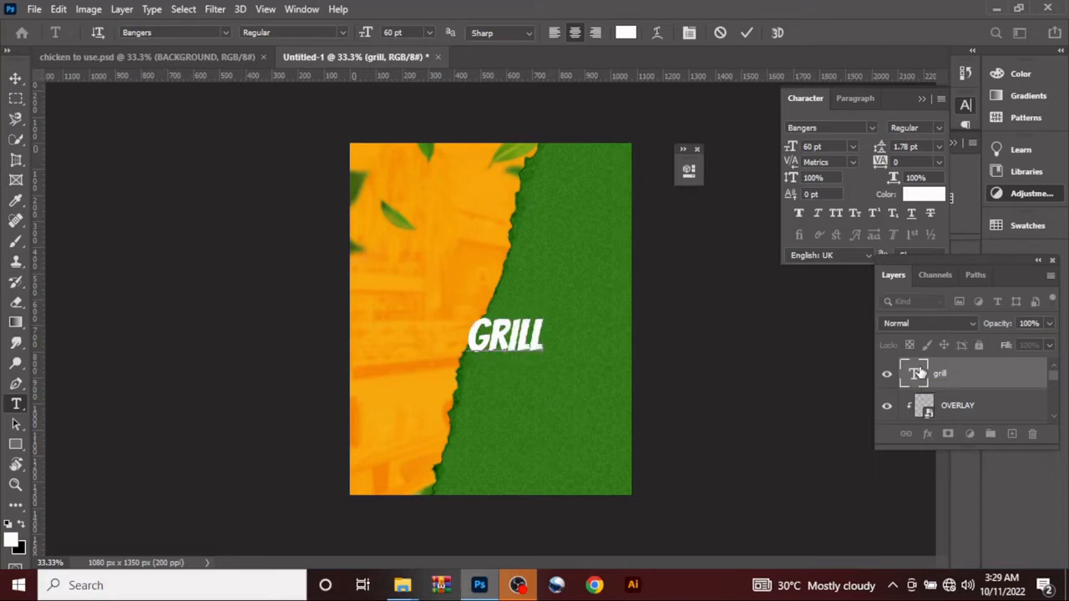
{"action": "left_click", "coordinate": [746, 34]}
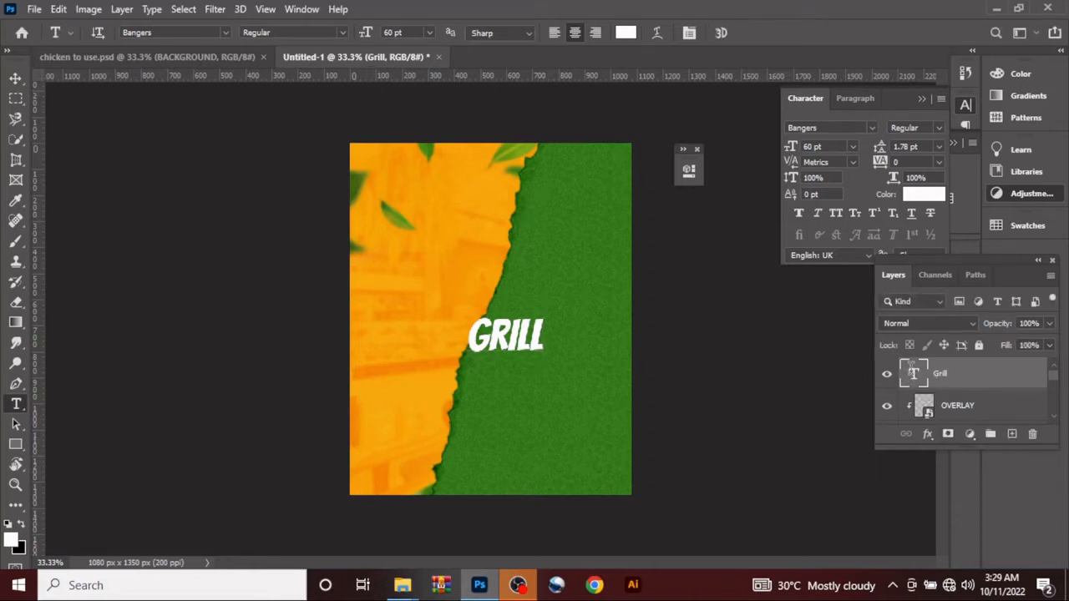
Step: Change the Grill text's font to Great Day Personal Use and lower its layer fill to 0%
{"action": "double_click", "coordinate": [913, 370]}
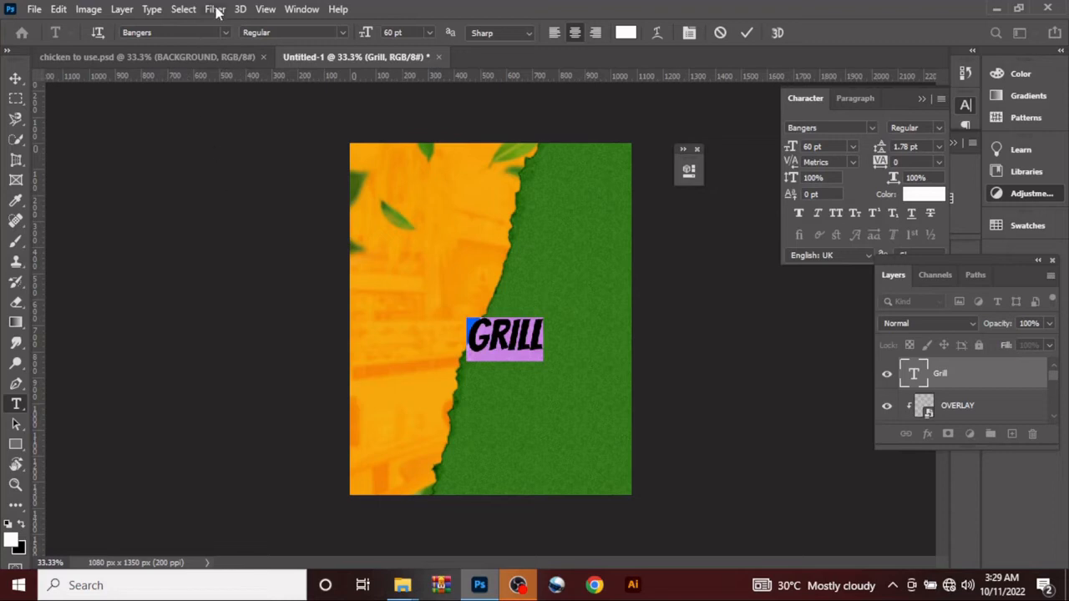
{"action": "left_click", "coordinate": [221, 32]}
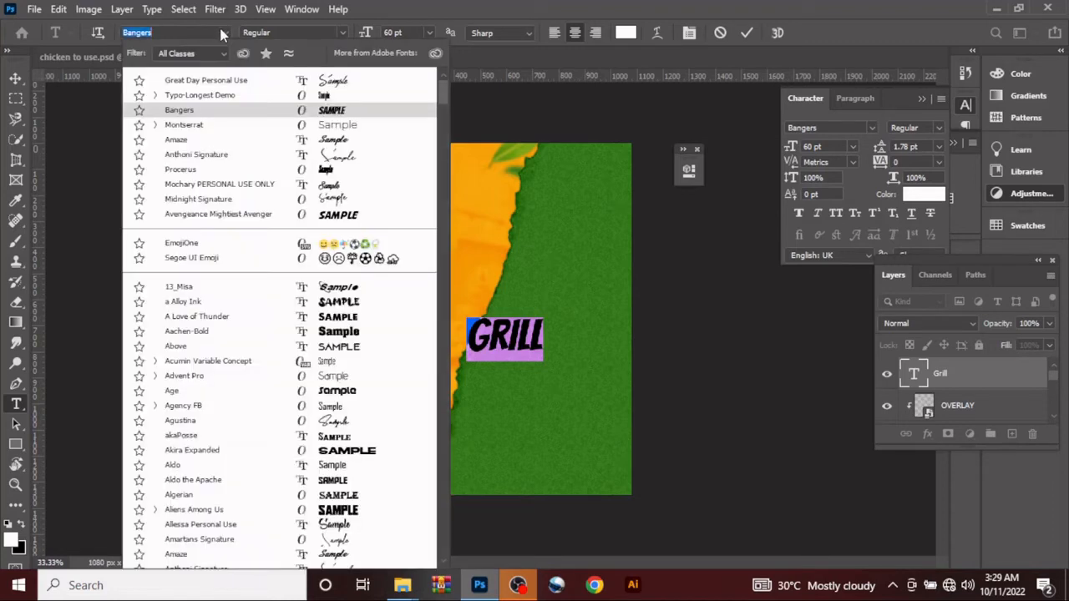
{"action": "left_click", "coordinate": [266, 82]}
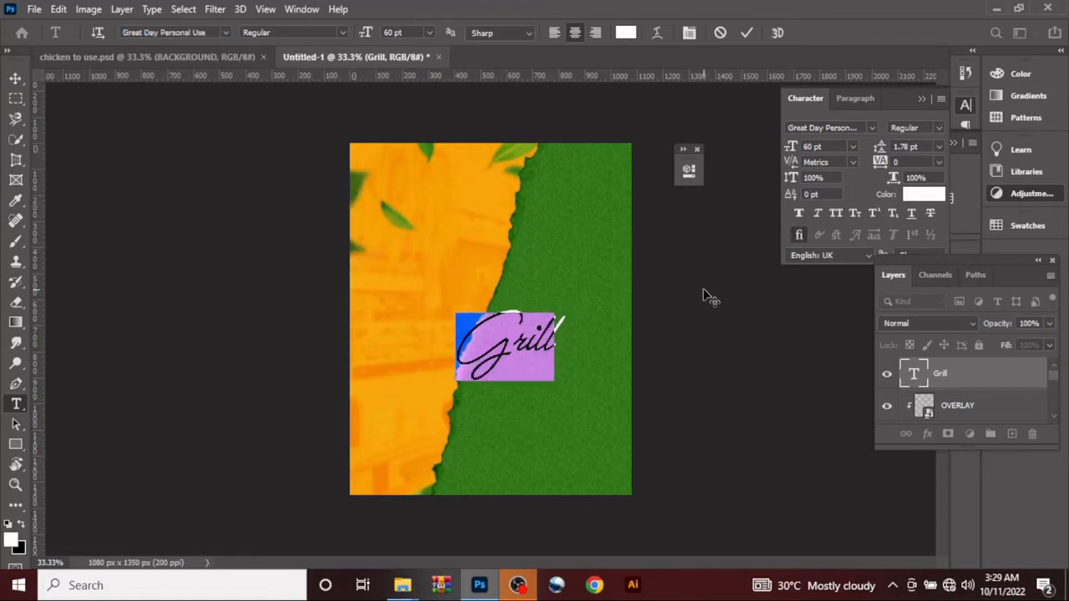
{"action": "left_click", "coordinate": [746, 33]}
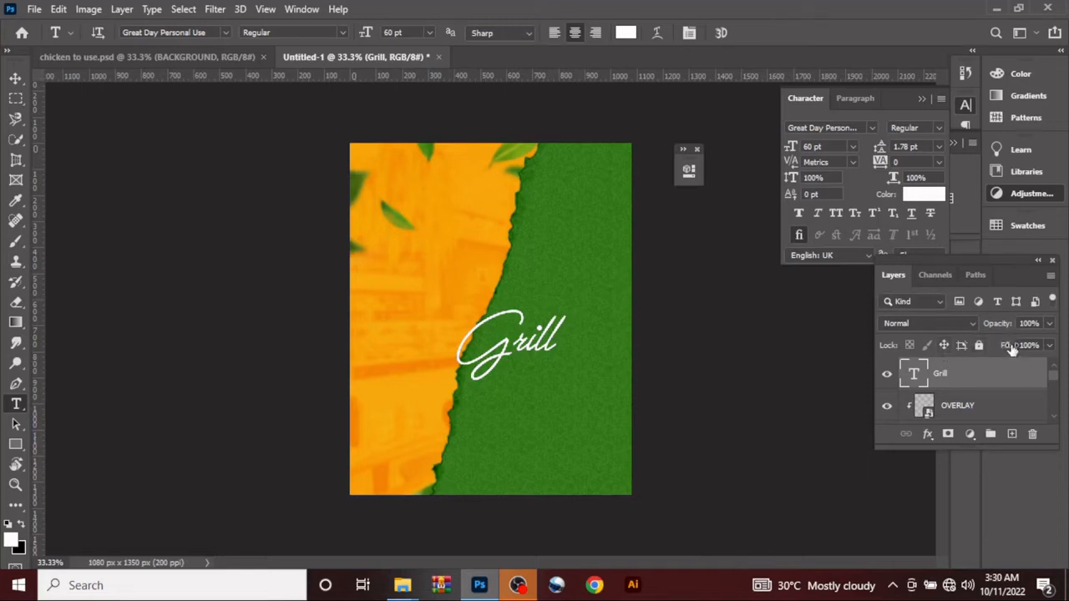
{"action": "left_click_drag", "start_coordinate": [1010, 347], "coordinate": [917, 361]}
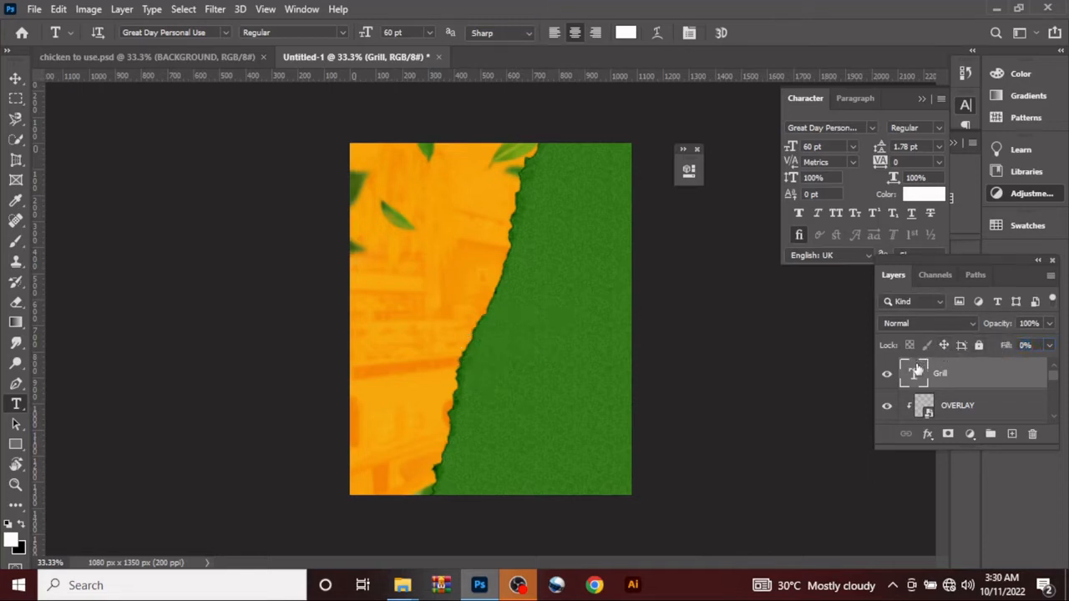
Step: Give the Grill text a white 3 px outside Stroke layer style in Normal mode at 100% opacity
{"action": "left_click", "coordinate": [927, 434]}
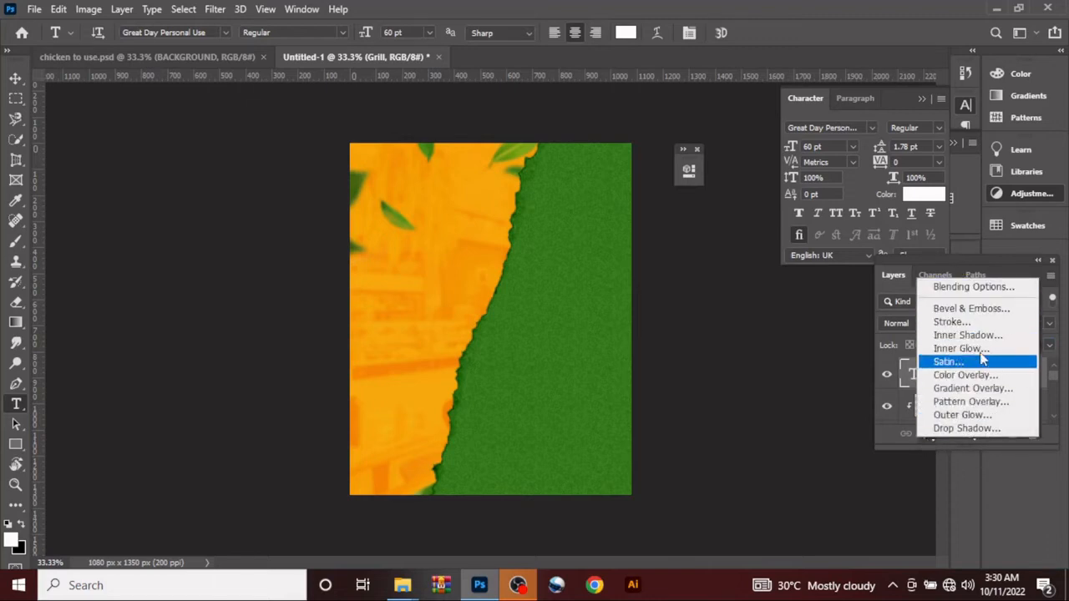
{"action": "left_click", "coordinate": [964, 322]}
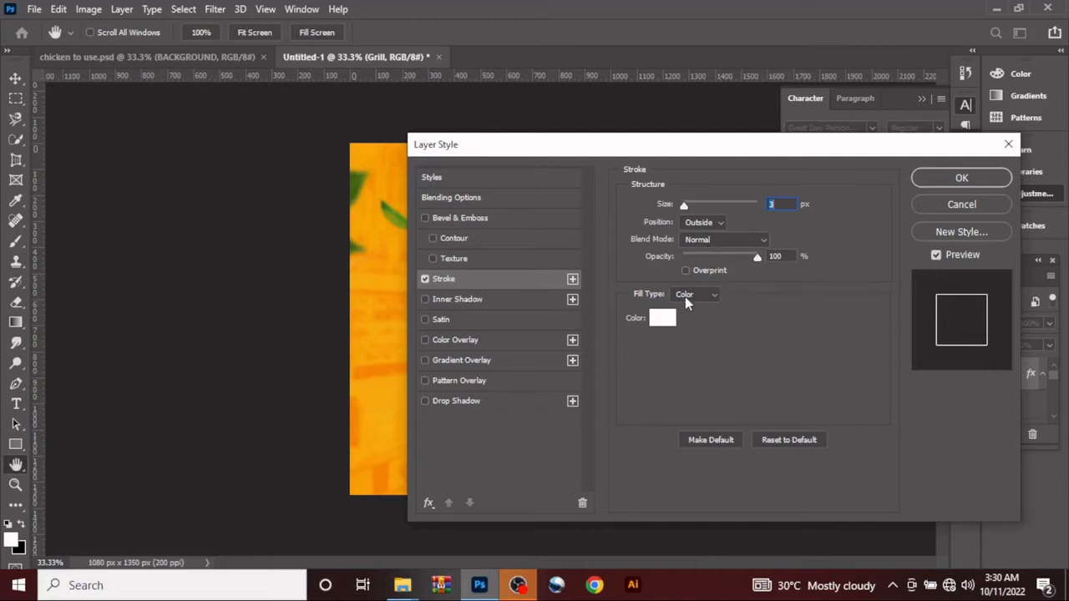
{"action": "left_click", "coordinate": [960, 183]}
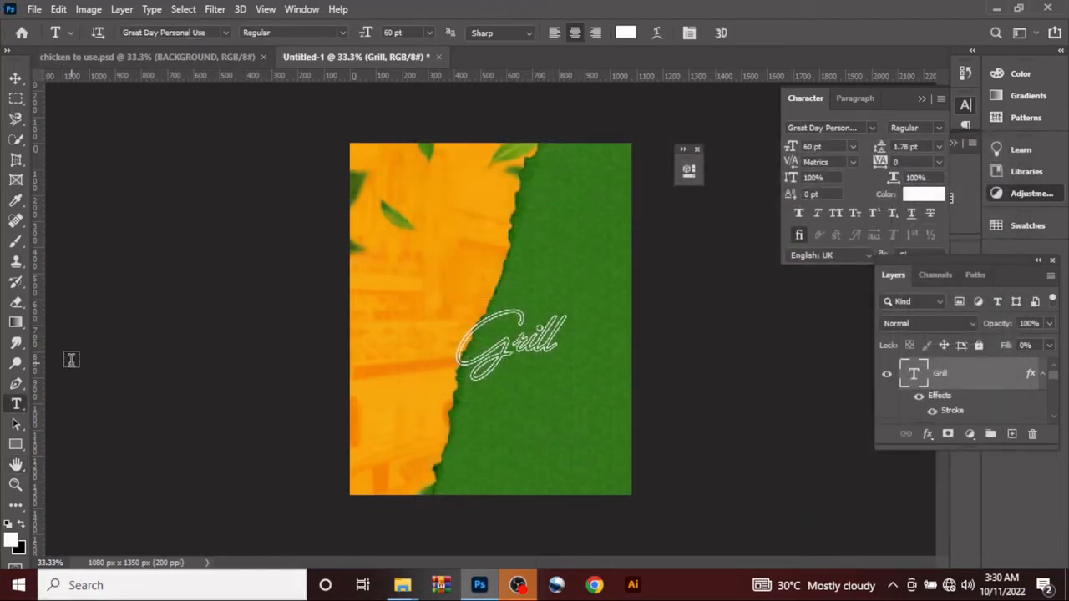
Step: Scale the Grill text to about 132% and move it to the lower end of the green paper, slightly past the canvas's bottom edge
{"action": "left_click", "coordinate": [15, 78]}
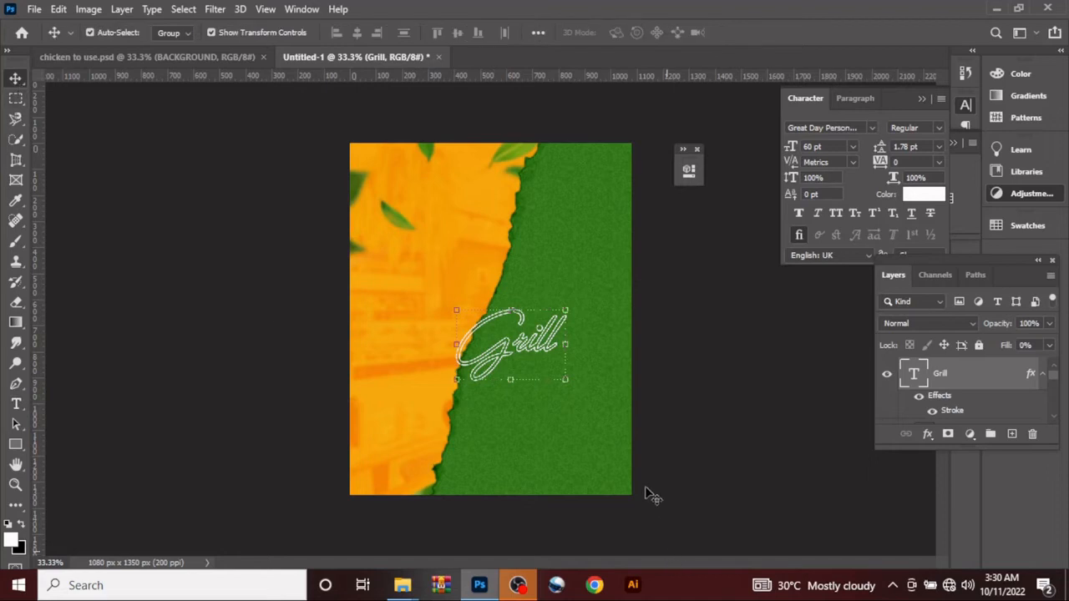
{"action": "key", "text": "ctrl+t"}
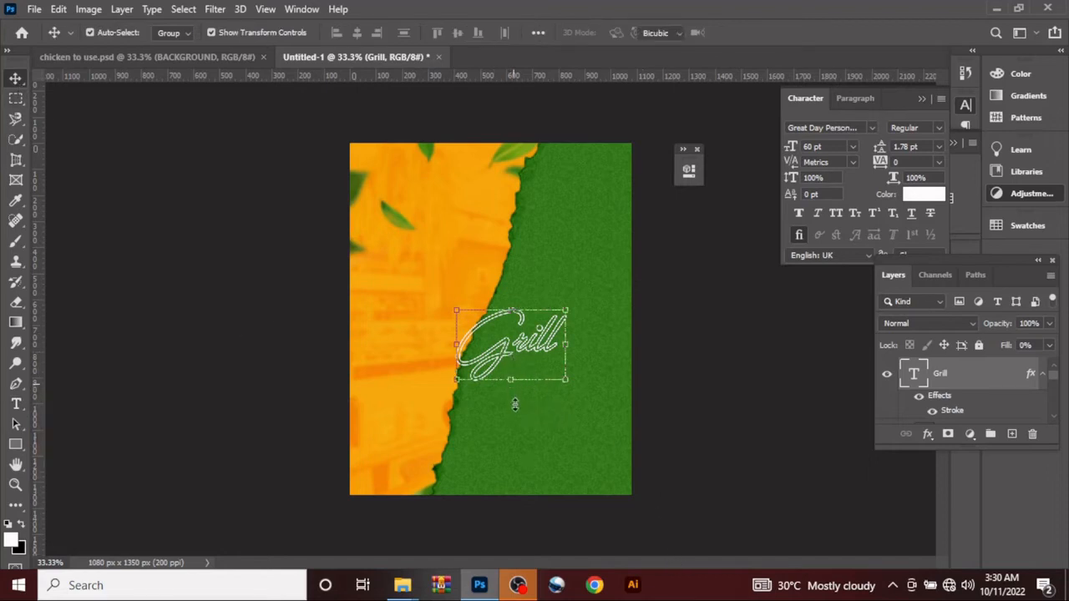
{"action": "mouse_move", "coordinate": [513, 405]}
{"action": "left_mouse_down"}
{"action": "mouse_move", "coordinate": [510, 380]}
{"action": "mouse_move", "coordinate": [511, 415]}
{"action": "left_mouse_up"}
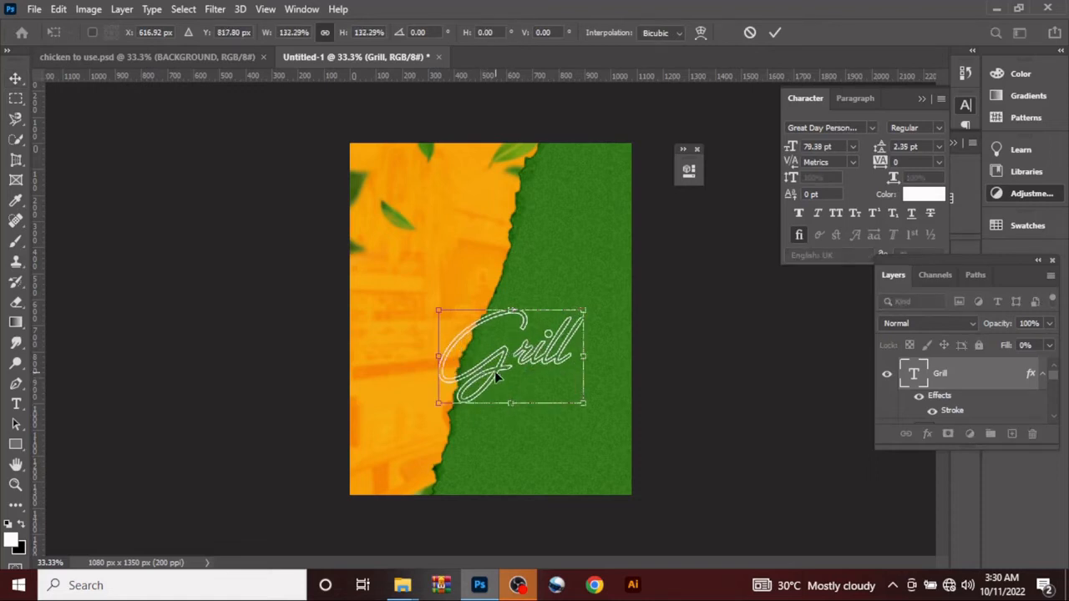
{"action": "left_click_drag", "start_coordinate": [496, 377], "coordinate": [529, 472]}
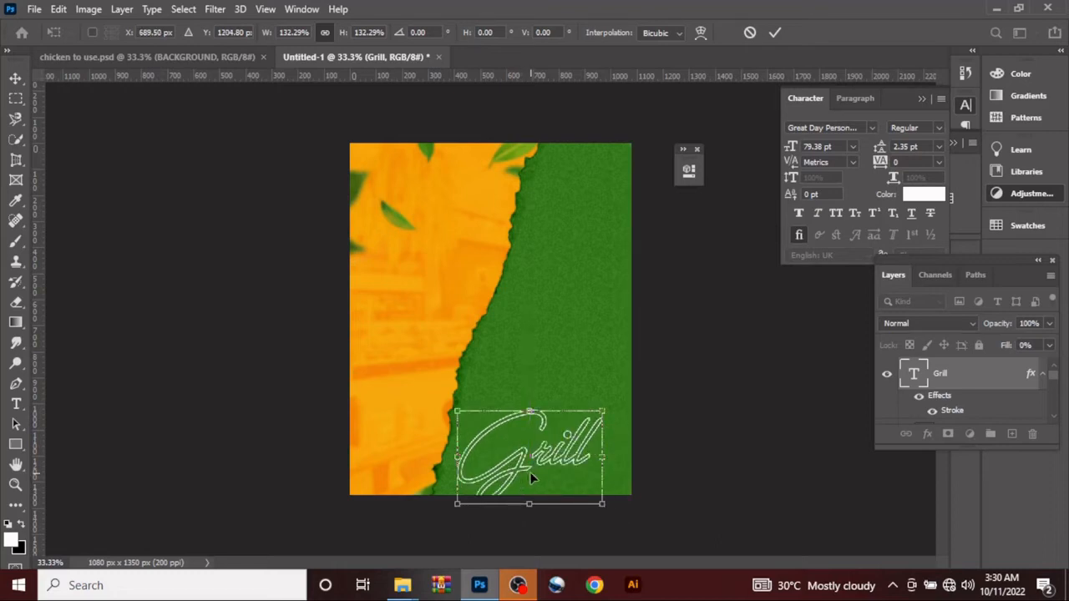
{"action": "left_click", "coordinate": [775, 33]}
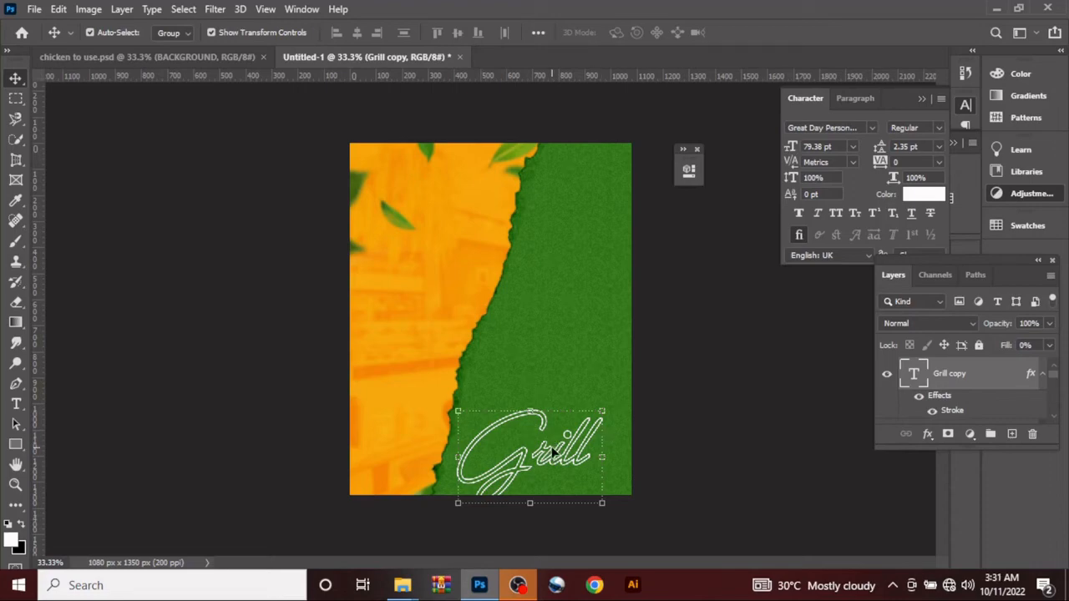
Step: Stack two duplicates of the Grill text above the original, shrinking the uppermost to about 76%, and nudge the original slightly down and right
{"action": "left_click_drag", "start_coordinate": [554, 452], "coordinate": [591, 387]}
{"action": "left_click_drag", "start_coordinate": [592, 385], "coordinate": [580, 385]}
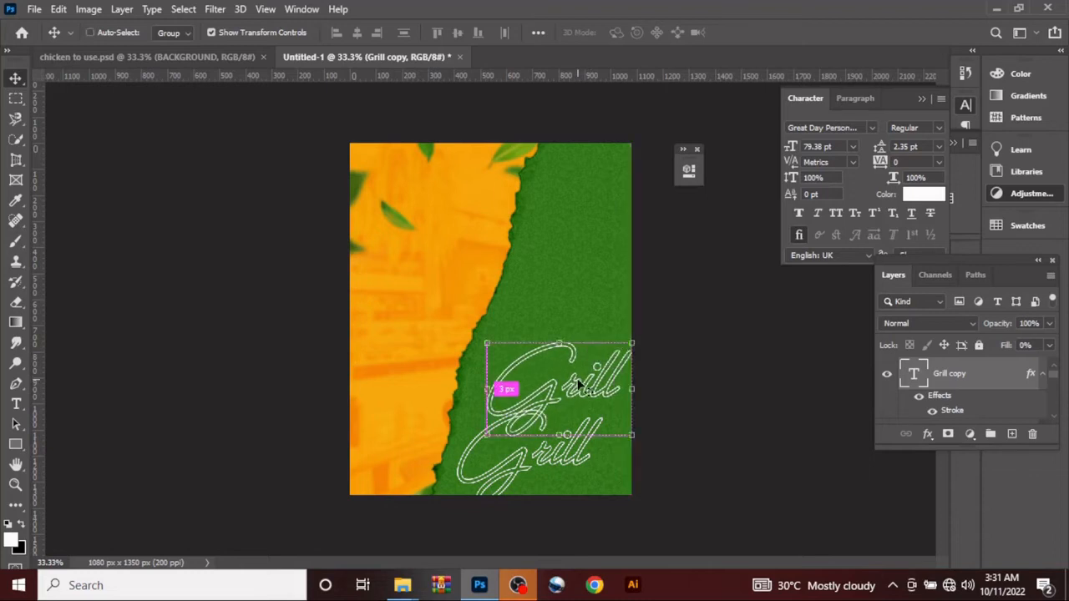
{"action": "key", "text": "ctrl+j"}
{"action": "left_click_drag", "start_coordinate": [576, 383], "coordinate": [541, 350]}
{"action": "key", "text": "ctrl+t"}
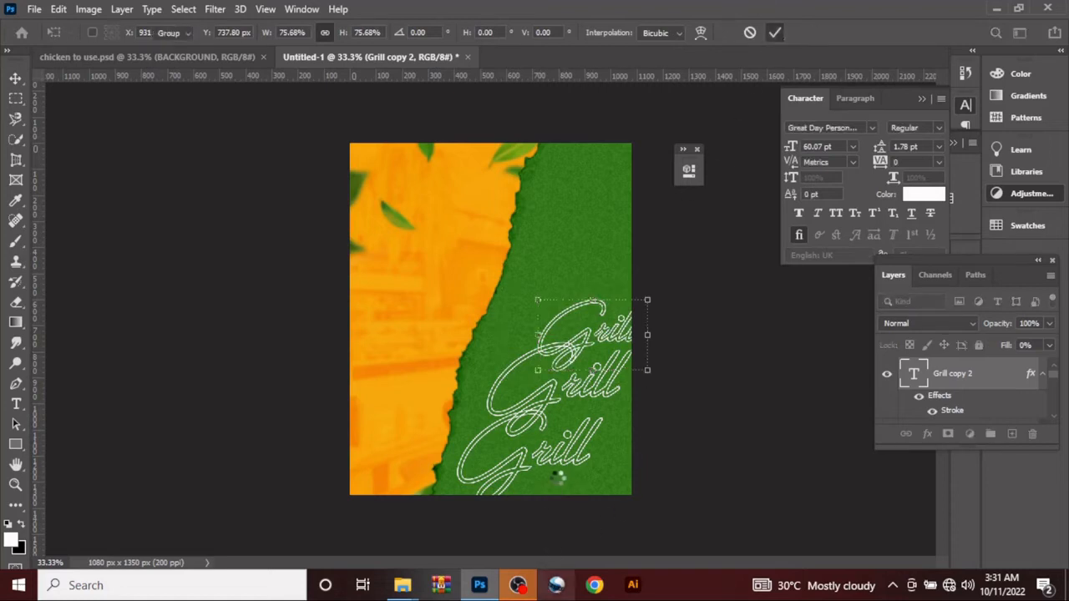
{"action": "key", "text": "Return"}
{"action": "left_click_drag", "start_coordinate": [562, 460], "coordinate": [578, 473]}
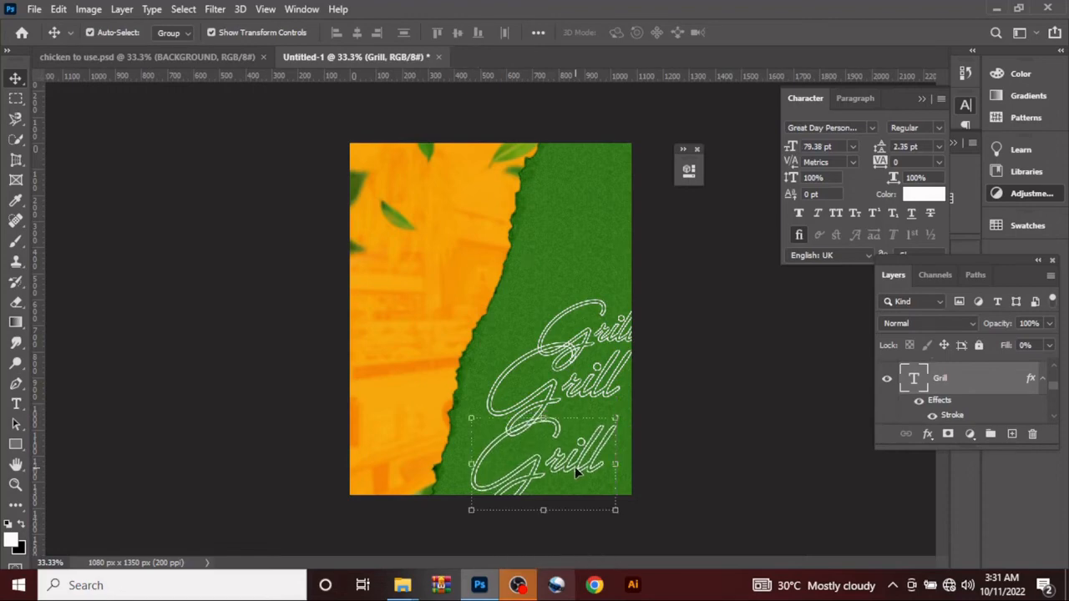
Step: Place the Chicken HD PNG from the CHICKEN folder above Grill copy 2, scaled to about 32.5% and rotated about -3.8° over the torn edge
{"action": "scroll", "coordinate": [1009, 377], "scroll_direction": "up", "scroll_amount": 3}
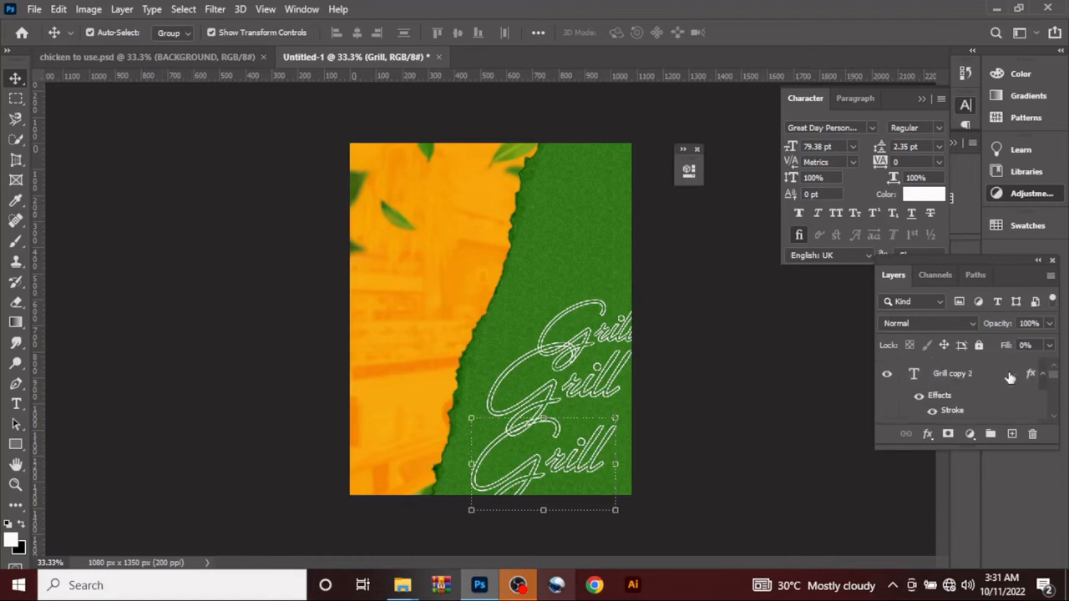
{"action": "left_click", "coordinate": [955, 376]}
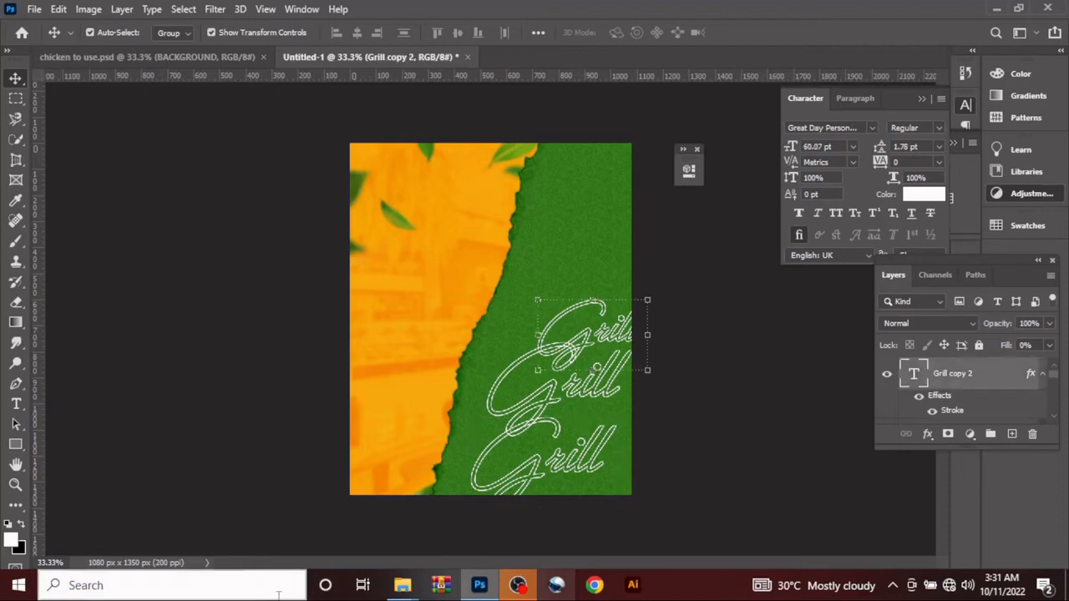
{"action": "mouse_move", "coordinate": [405, 589]}
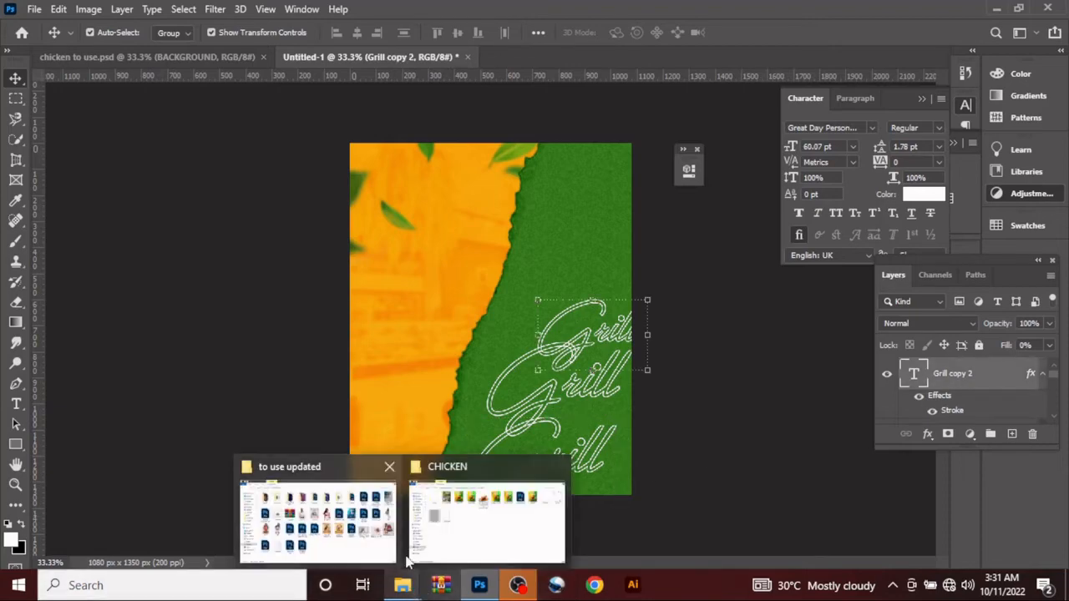
{"action": "left_click", "coordinate": [458, 510]}
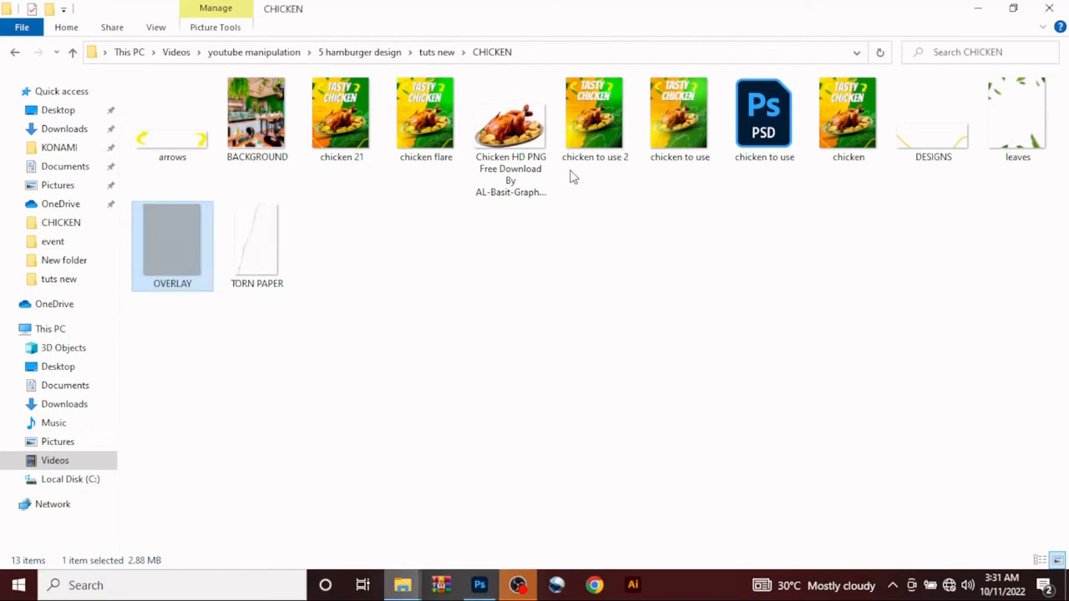
{"action": "left_click_drag", "start_coordinate": [512, 121], "coordinate": [509, 309]}
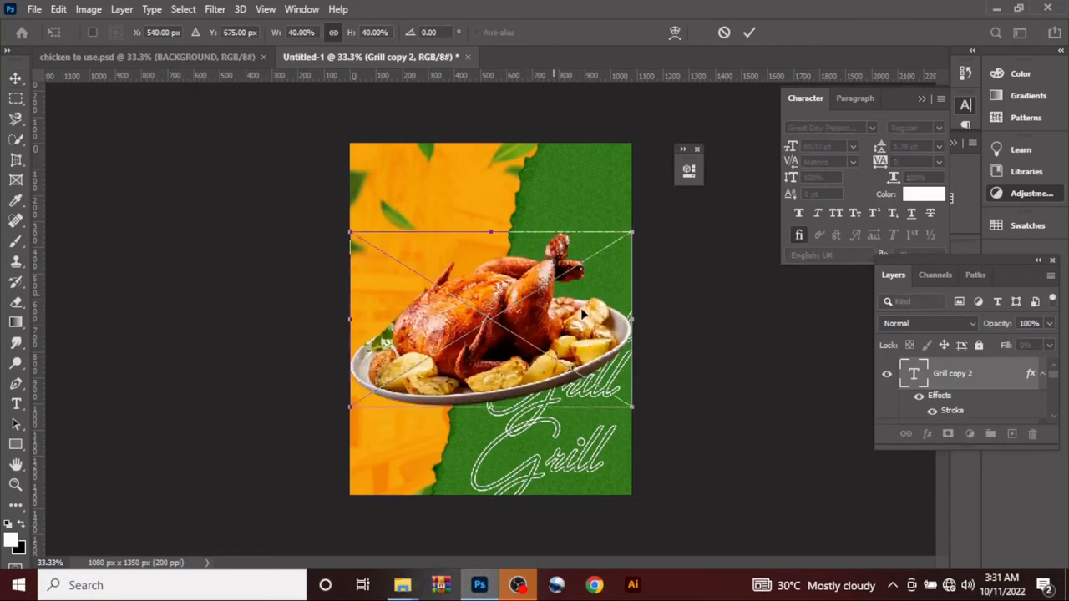
{"action": "left_click_drag", "start_coordinate": [629, 339], "coordinate": [519, 349]}
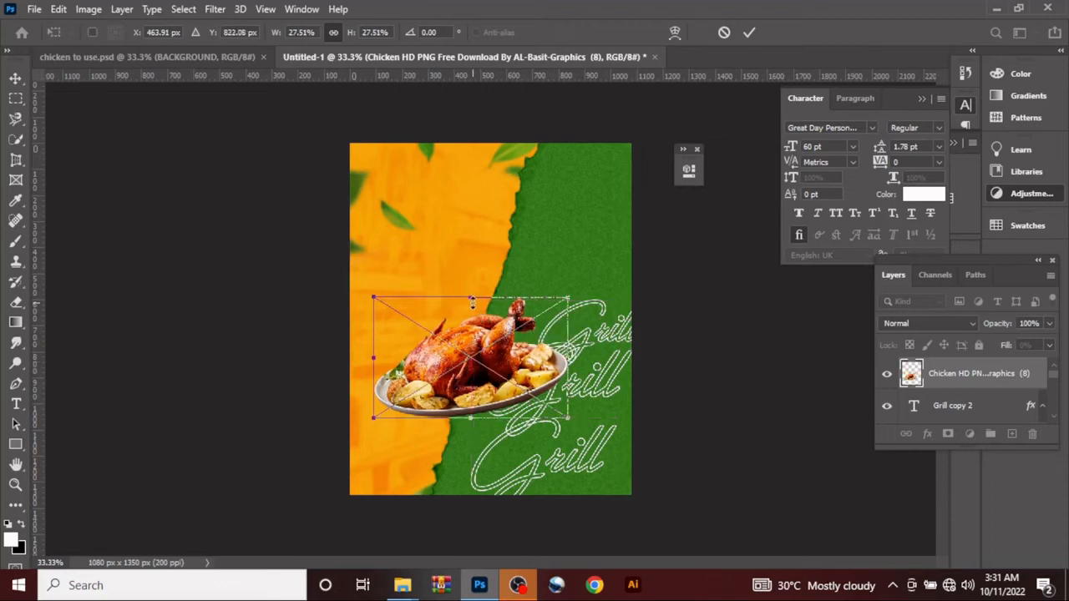
{"action": "left_click_drag", "start_coordinate": [471, 297], "coordinate": [471, 275]}
{"action": "mouse_move", "coordinate": [608, 423]}
{"action": "left_mouse_down"}
{"action": "mouse_move", "coordinate": [619, 401]}
{"action": "mouse_move", "coordinate": [617, 410]}
{"action": "left_mouse_up"}
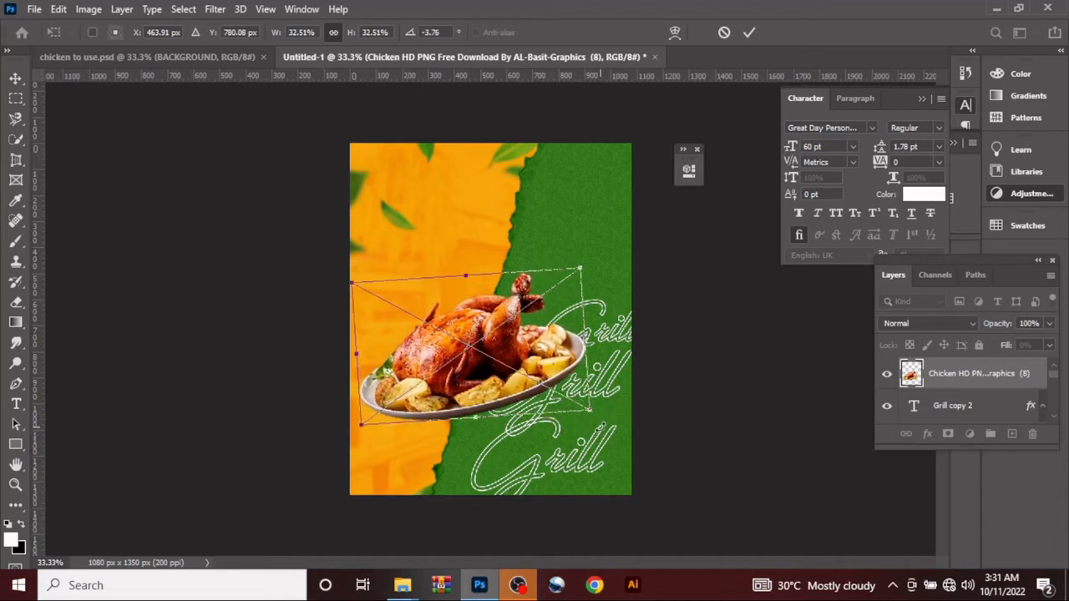
{"action": "left_click", "coordinate": [749, 32]}
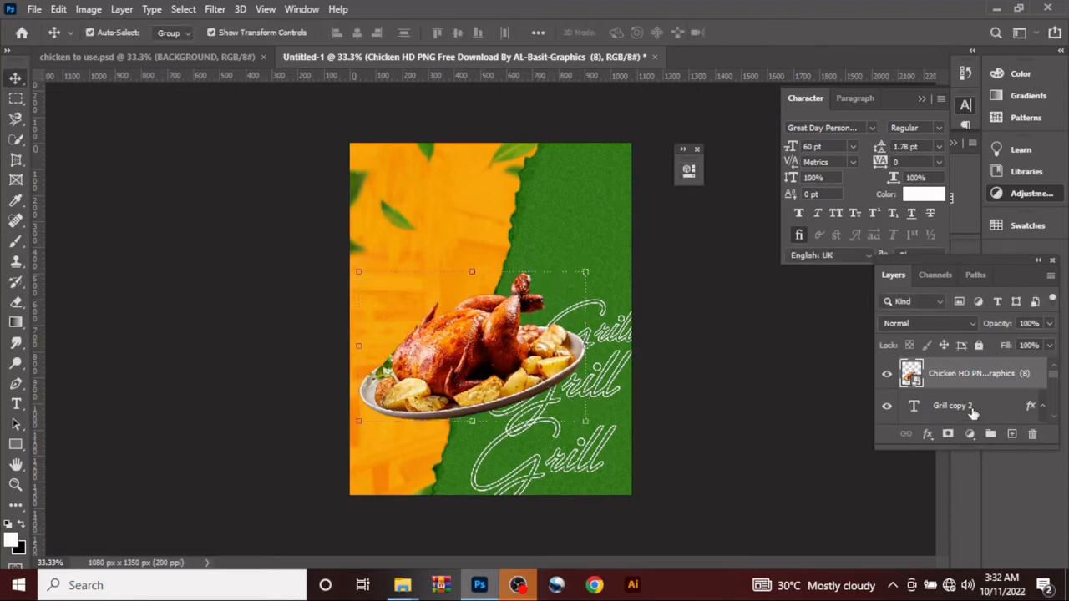
Step: Add a layer beneath the chicken and paint one soft black 600 px brush spot just under the plate
{"action": "left_click", "coordinate": [971, 409]}
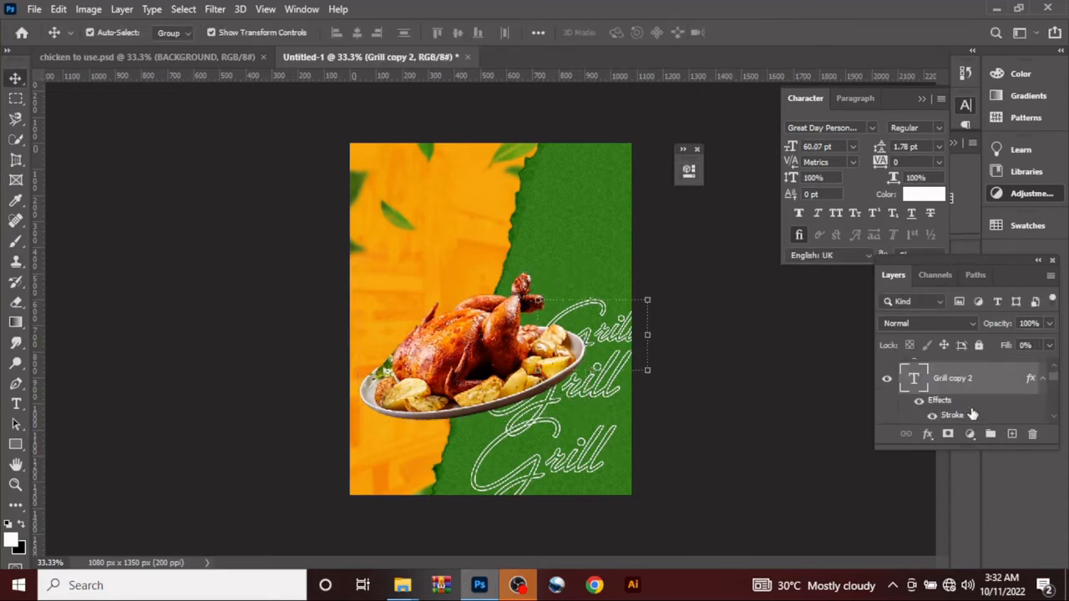
{"action": "left_click", "coordinate": [1012, 434]}
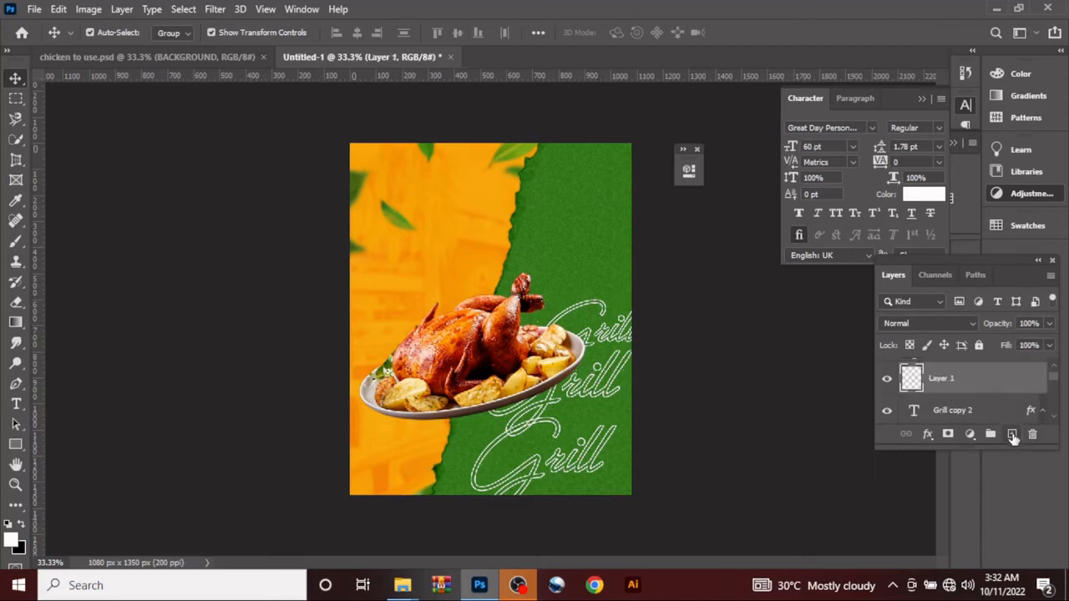
{"action": "key", "text": "b"}
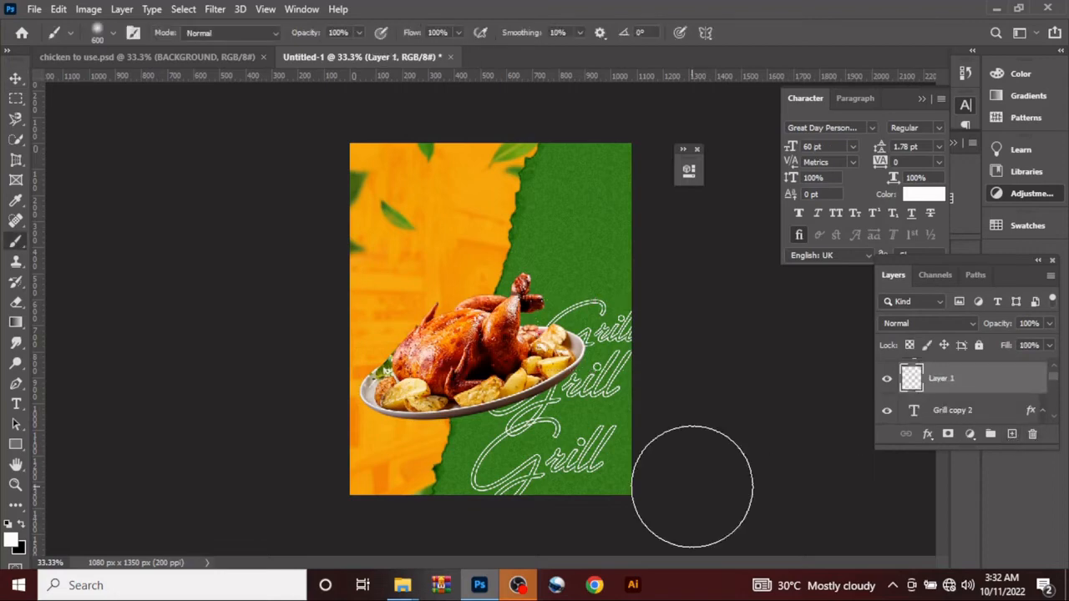
{"action": "left_click", "coordinate": [24, 527]}
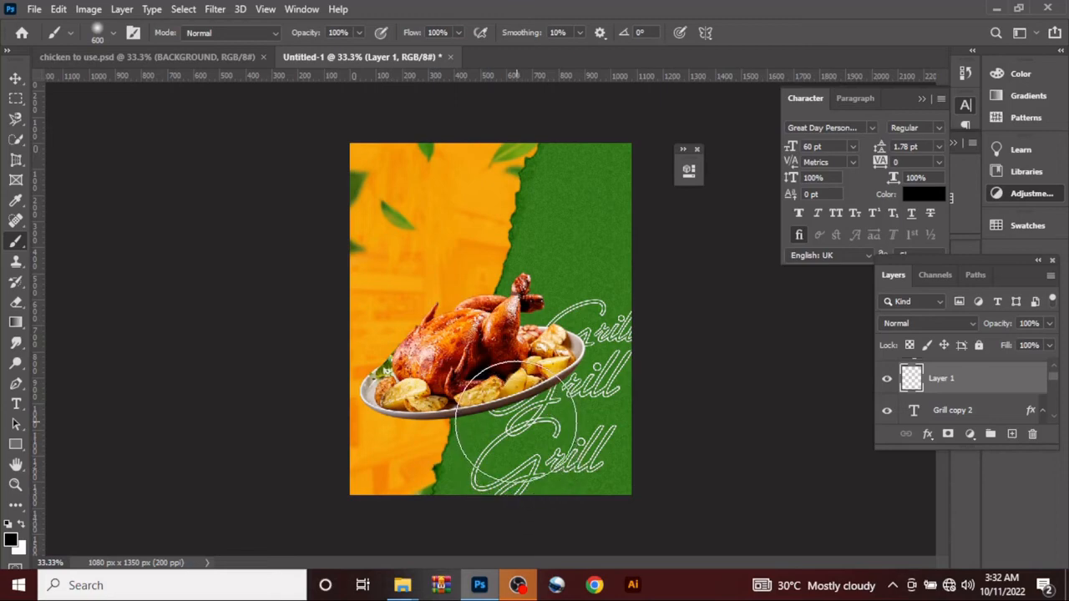
{"action": "left_click", "coordinate": [515, 425]}
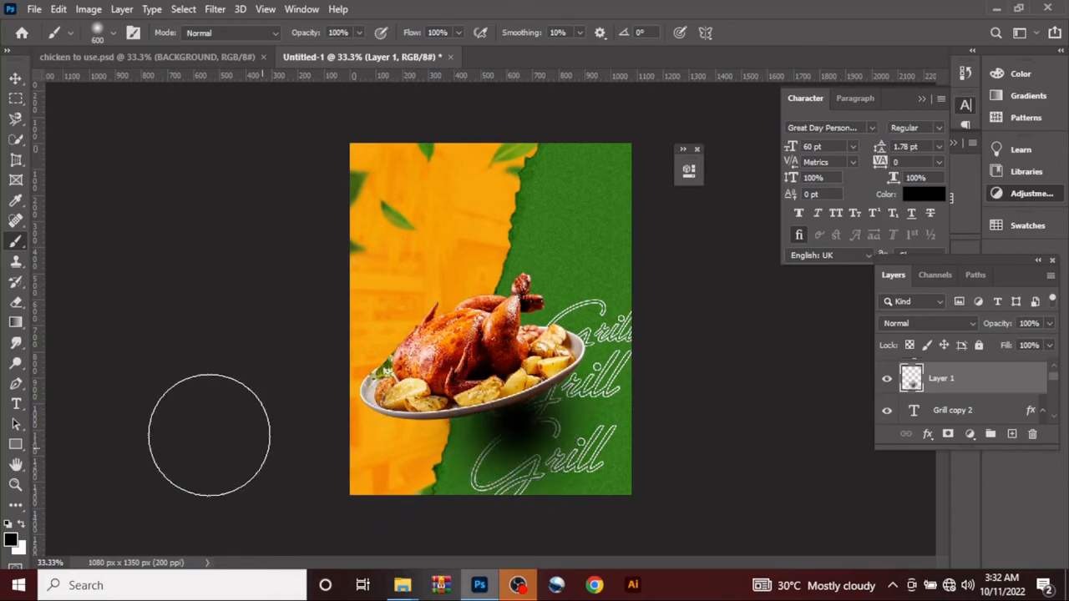
Step: Transform the black spot into a plate shadow, about 143% wide, 28% high and rotated about -18.3°, tucked beneath the plate
{"action": "left_click", "coordinate": [15, 77]}
{"action": "key", "text": "ctrl+t"}
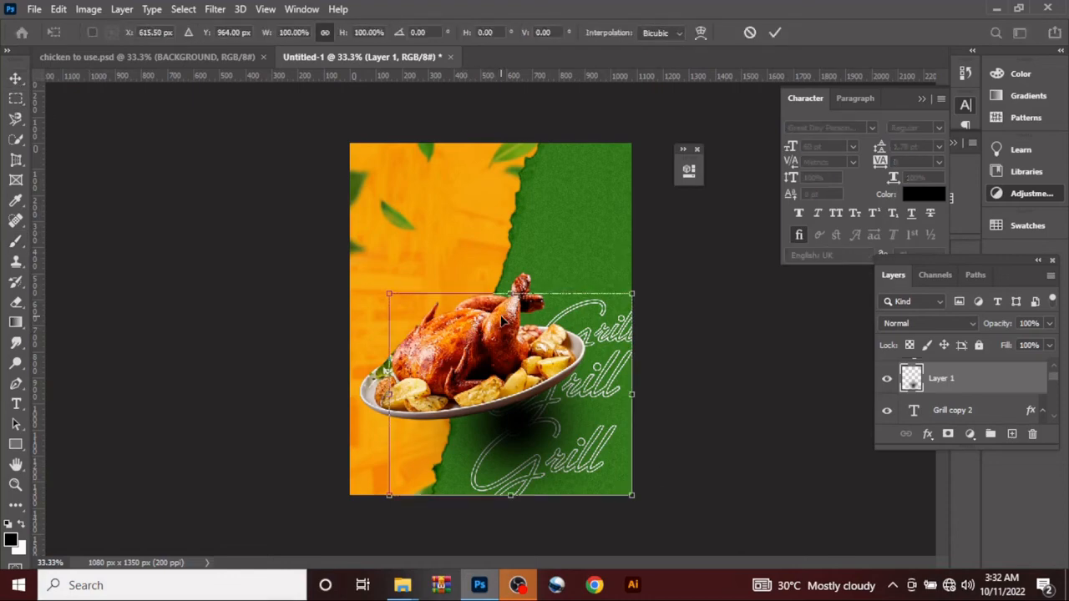
{"action": "left_click_drag", "start_coordinate": [510, 294], "coordinate": [507, 420]}
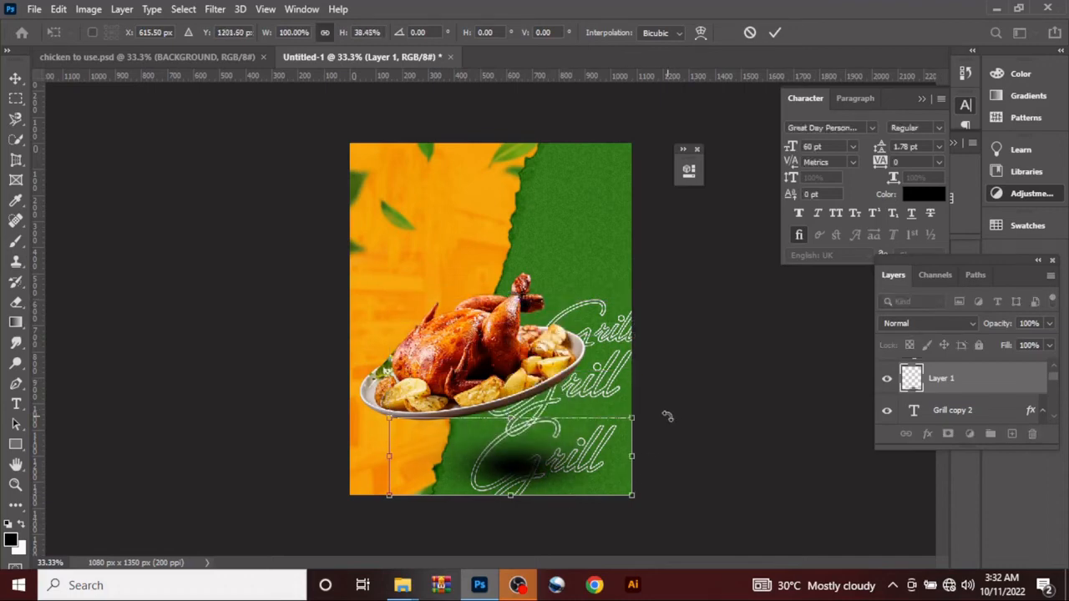
{"action": "left_click_drag", "start_coordinate": [668, 415], "coordinate": [631, 379]}
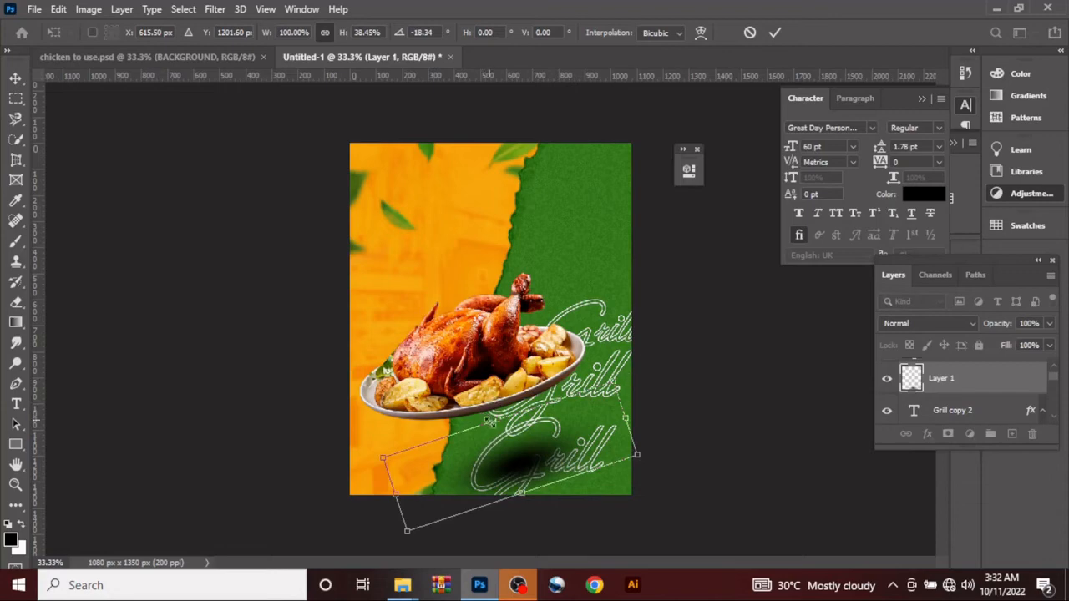
{"action": "left_click_drag", "start_coordinate": [625, 415], "coordinate": [727, 367]}
{"action": "mouse_move", "coordinate": [548, 406]}
{"action": "left_mouse_down"}
{"action": "mouse_move", "coordinate": [562, 427]}
{"action": "mouse_move", "coordinate": [531, 412]}
{"action": "mouse_move", "coordinate": [541, 407]}
{"action": "left_mouse_up"}
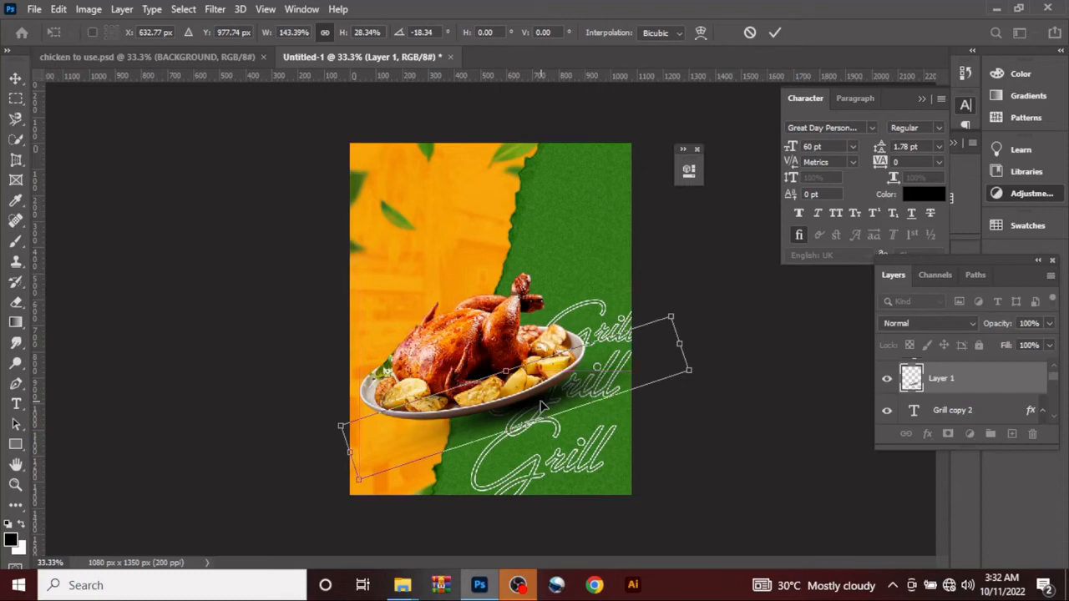
{"action": "left_click", "coordinate": [776, 34]}
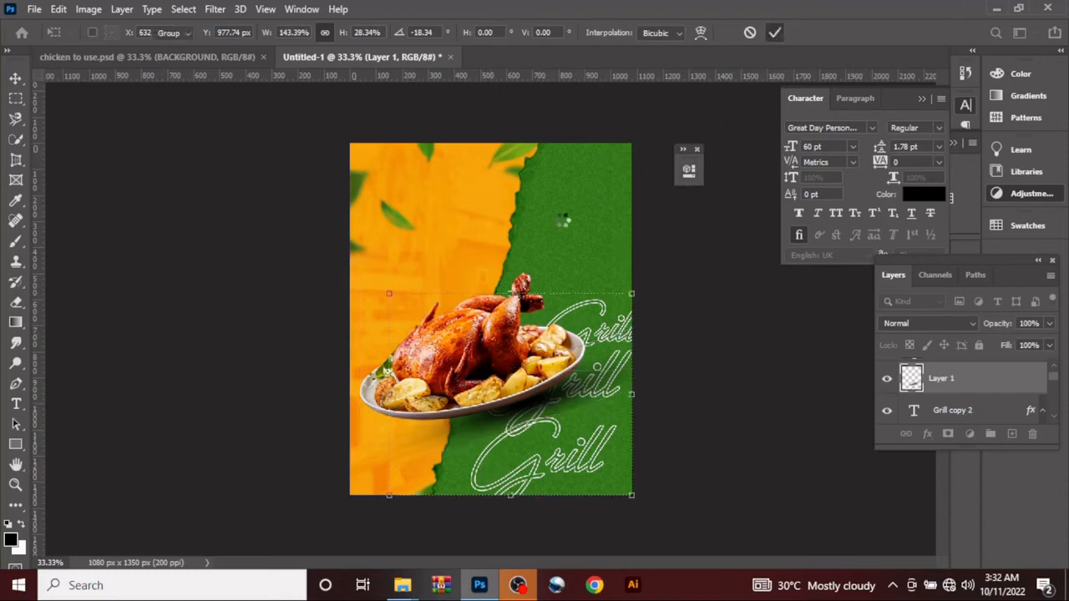
{"action": "left_click", "coordinate": [163, 331]}
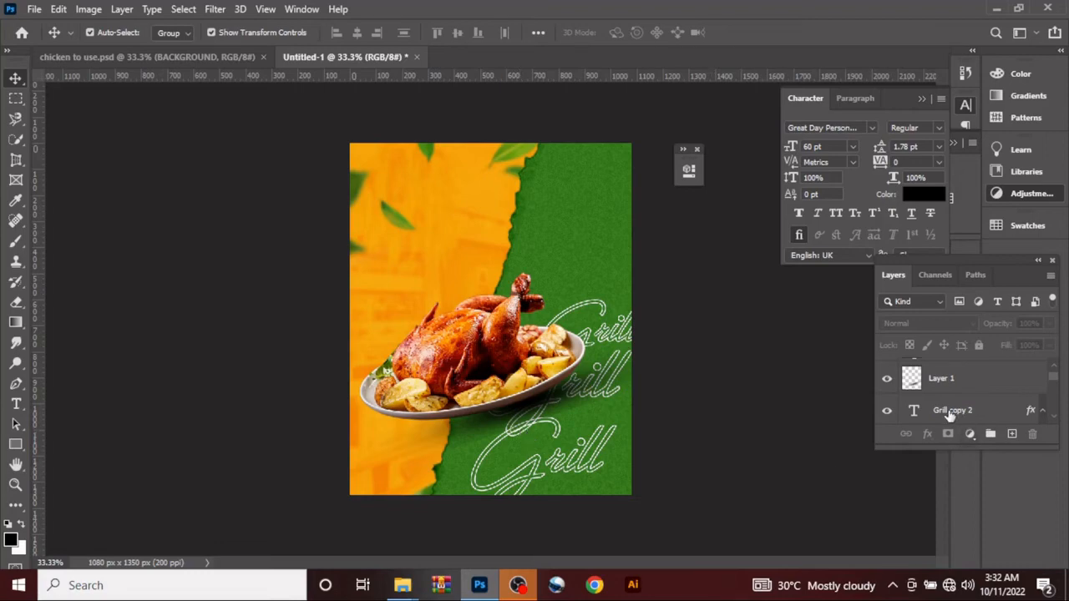
Step: Add a bright green Solid Color fill layer directly above the Chicken HD PNG layer
{"action": "scroll", "coordinate": [1017, 401], "scroll_direction": "up", "scroll_amount": 1}
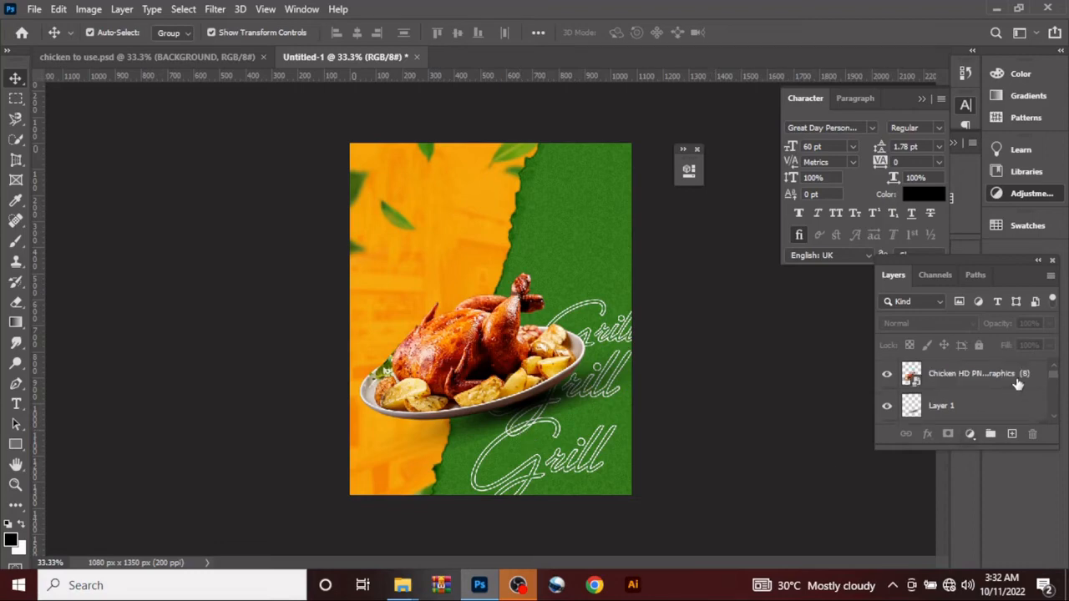
{"action": "left_click", "coordinate": [990, 378]}
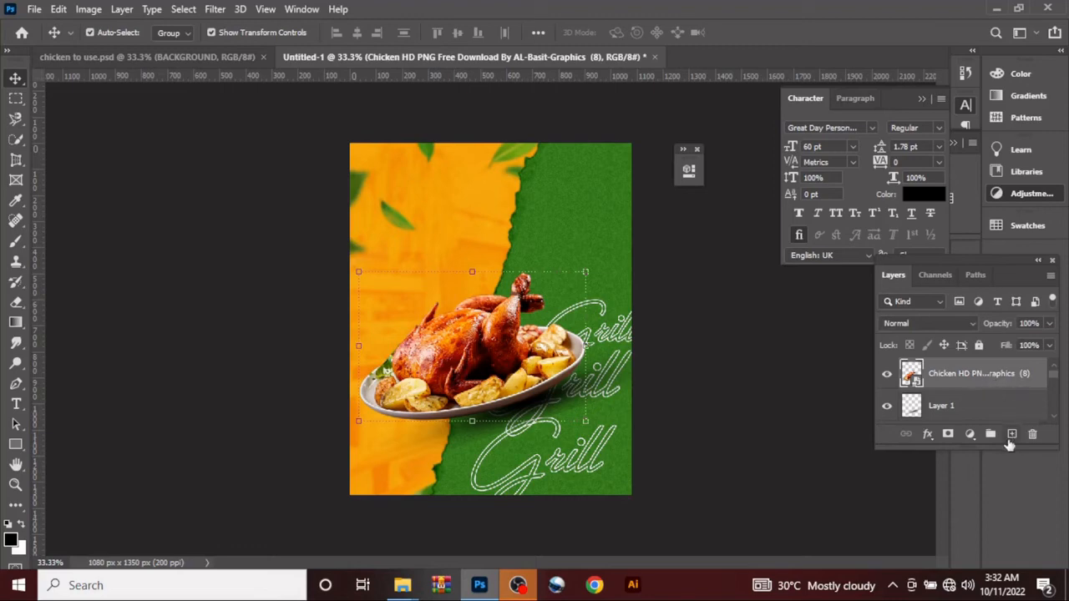
{"action": "left_click", "coordinate": [1012, 435]}
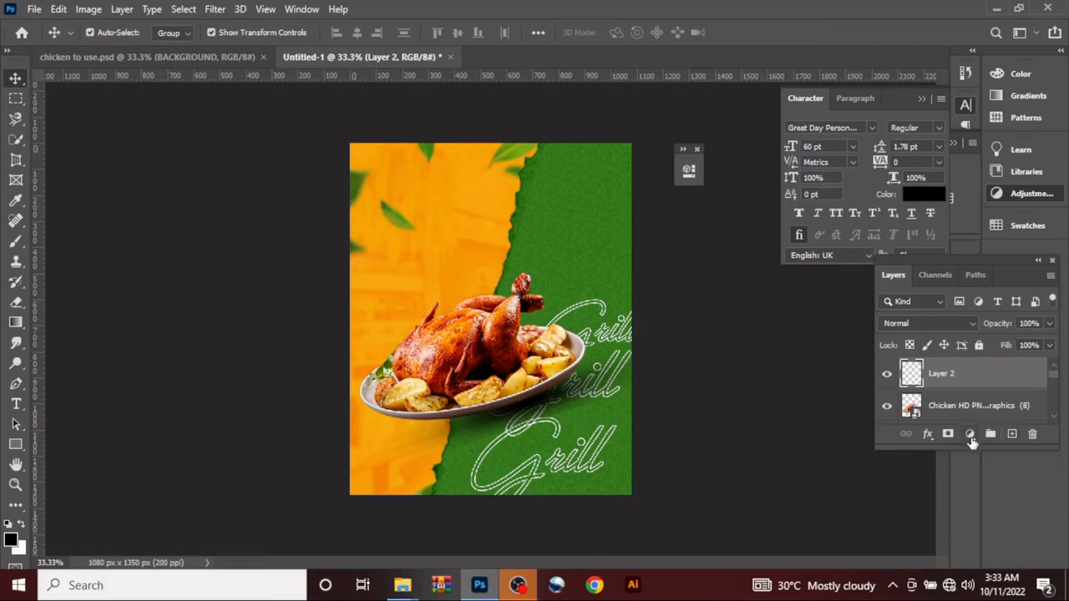
{"action": "left_click", "coordinate": [970, 438]}
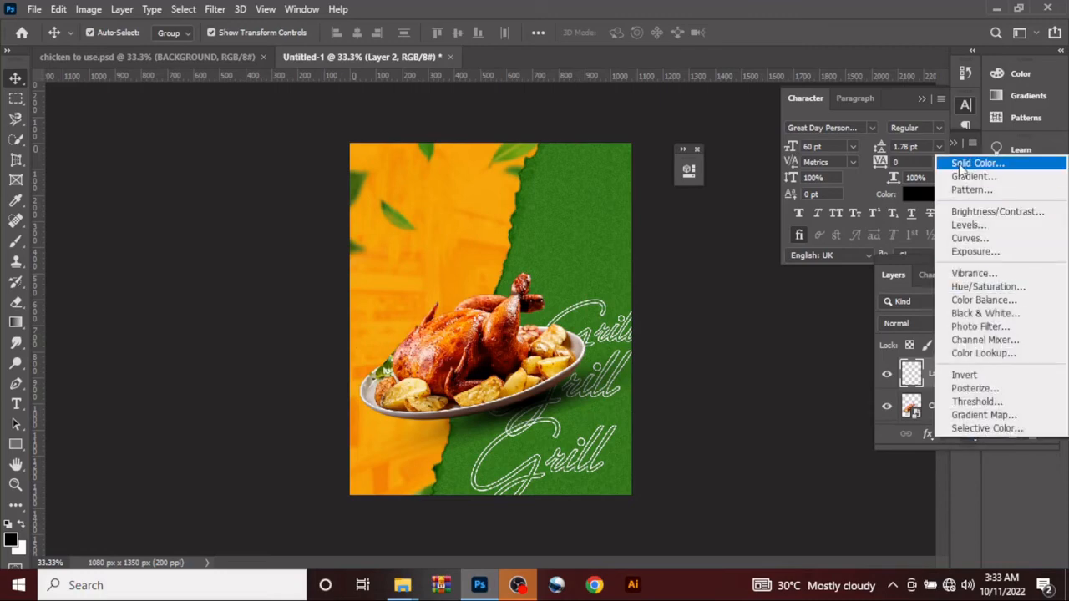
{"action": "left_click", "coordinate": [959, 160]}
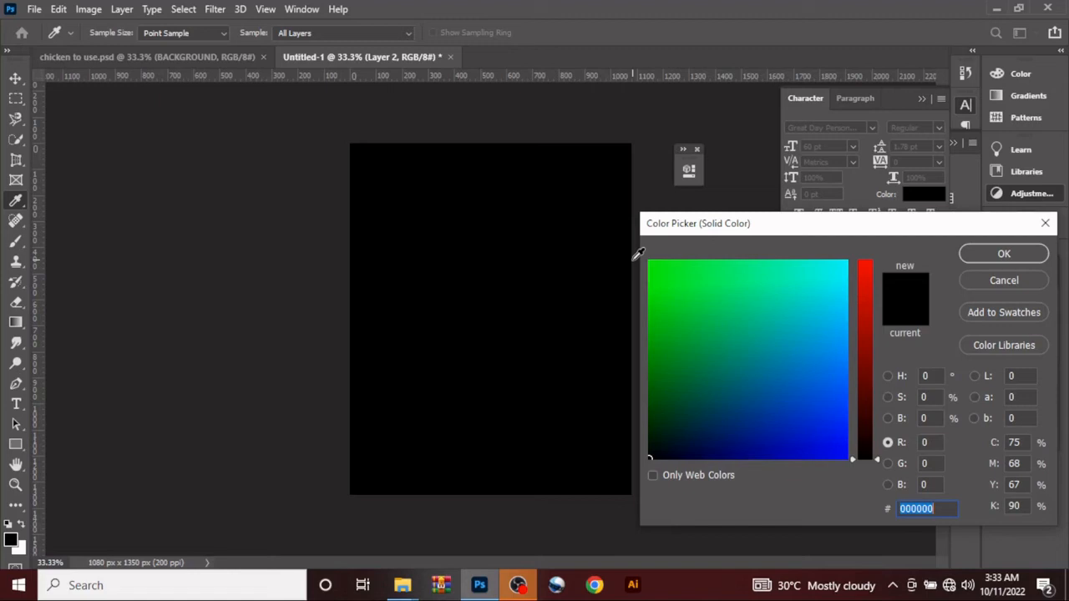
{"action": "left_click", "coordinate": [652, 270]}
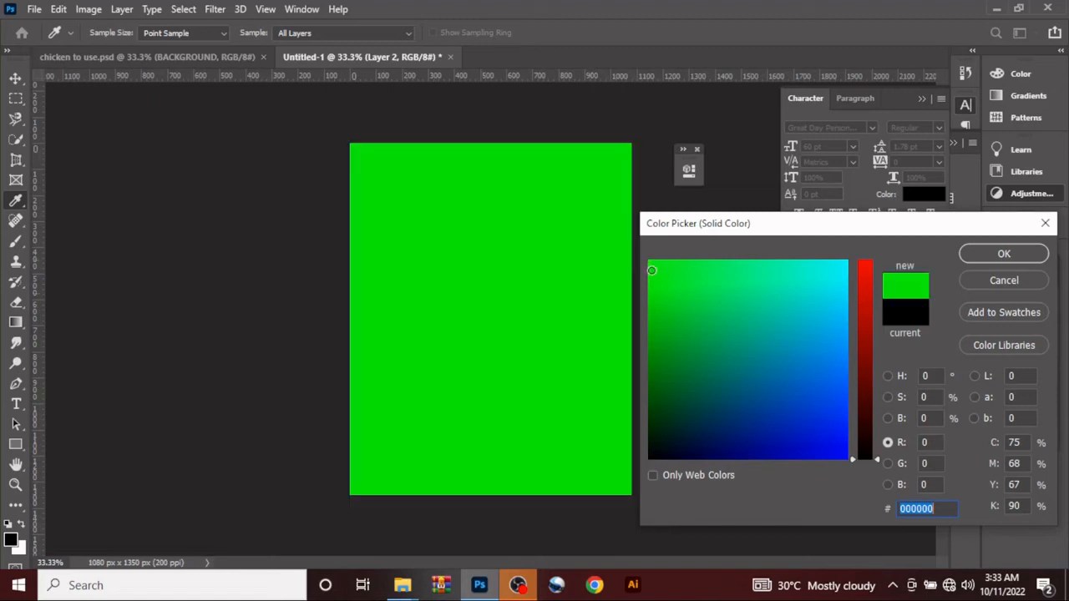
{"action": "left_click", "coordinate": [652, 342]}
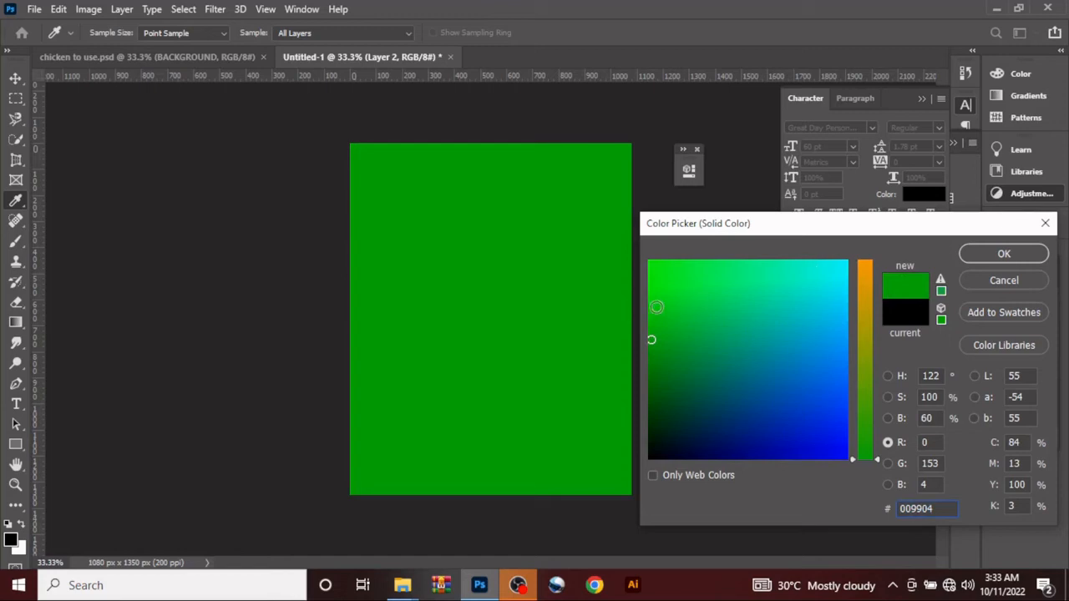
{"action": "left_click", "coordinate": [656, 307]}
{"action": "left_click", "coordinate": [980, 253]}
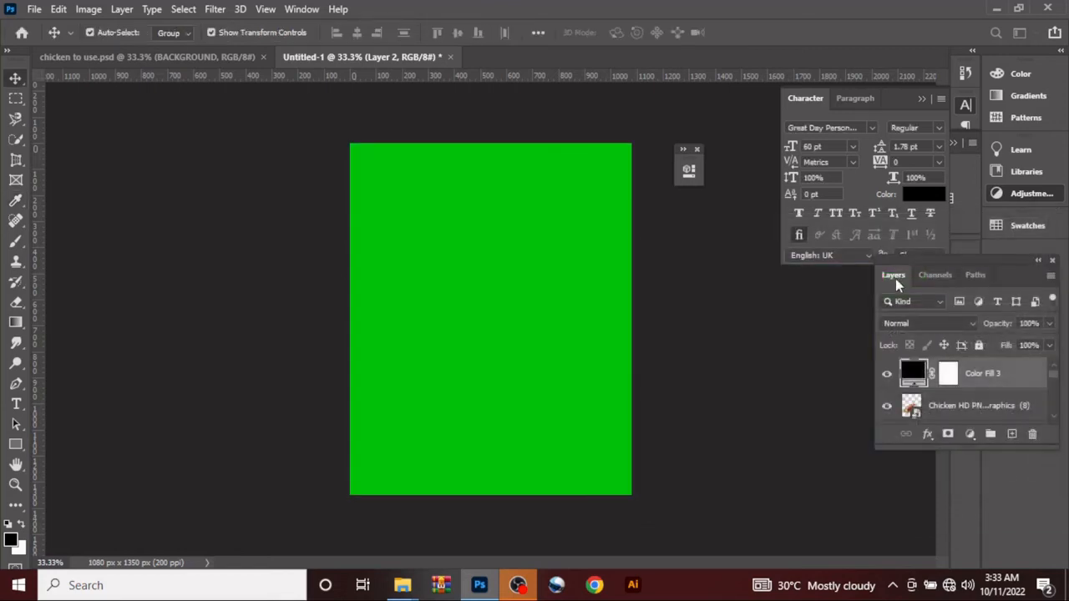
Step: Set the green fill layer's blend mode to Color and lower its Fill to about 16%
{"action": "left_click", "coordinate": [921, 324]}
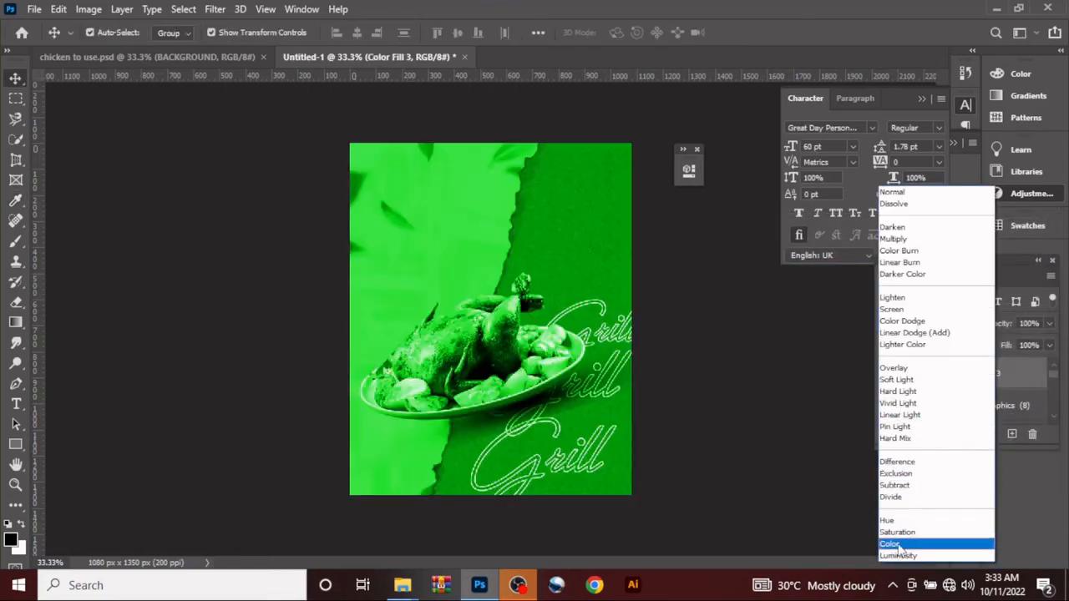
{"action": "left_click", "coordinate": [900, 544]}
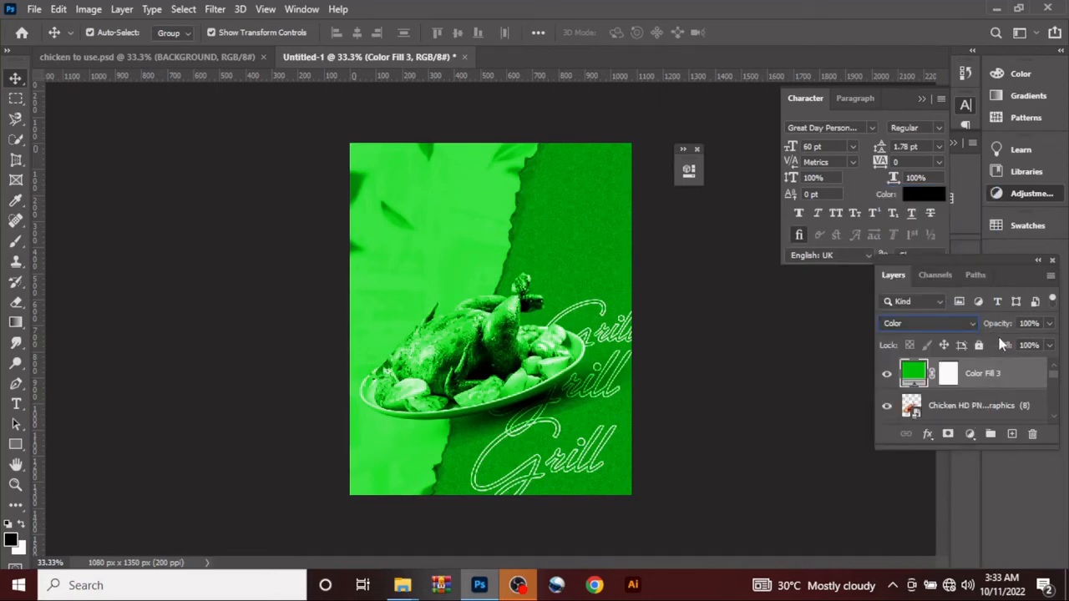
{"action": "left_click_drag", "start_coordinate": [1004, 345], "coordinate": [883, 383]}
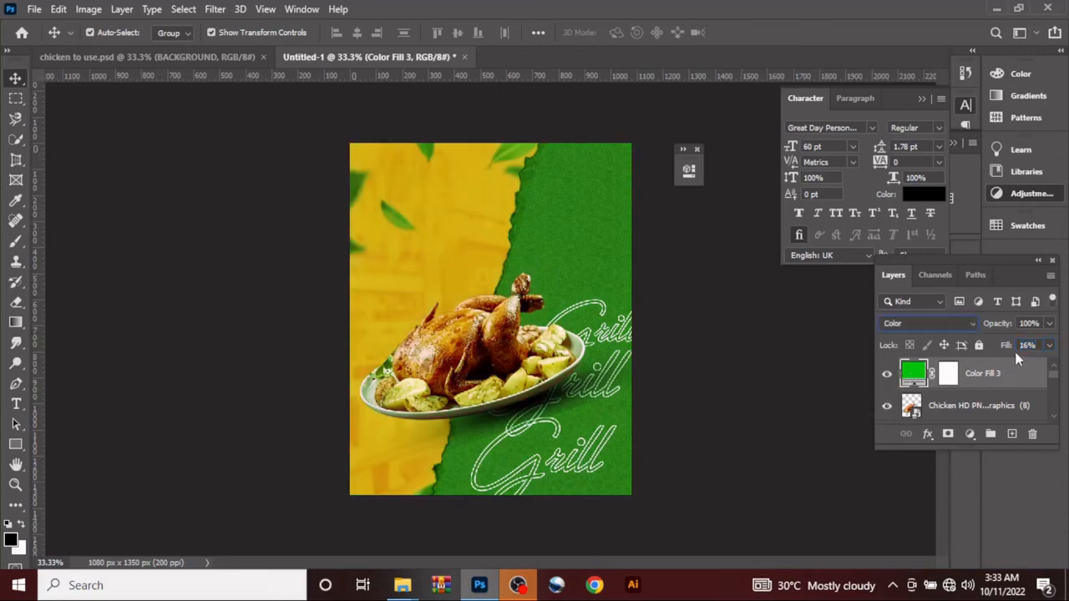
{"action": "left_click", "coordinate": [1040, 345]}
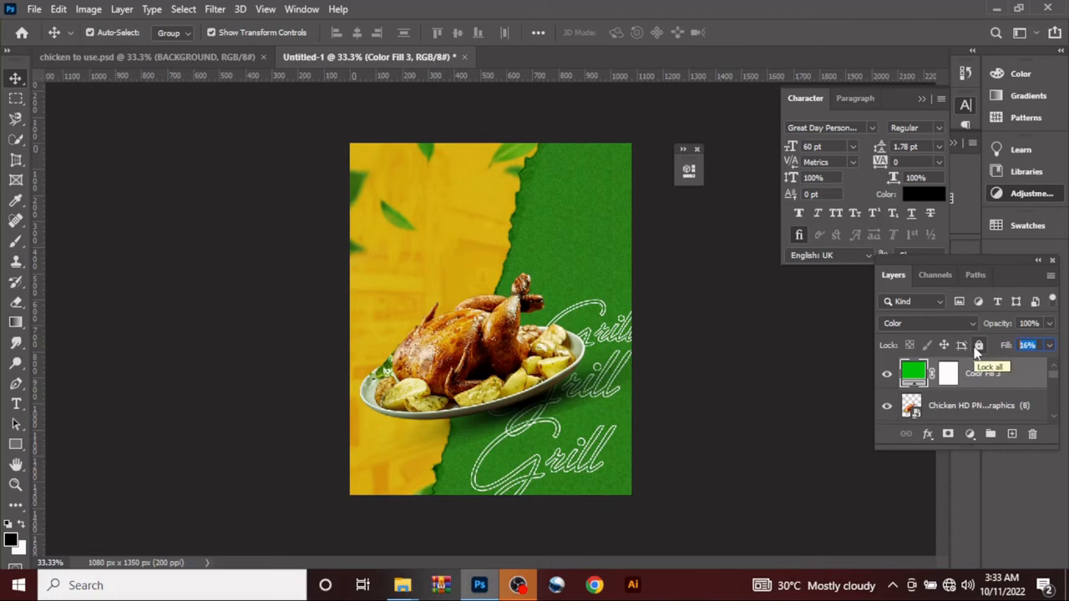
{"action": "type", "text": "2"}
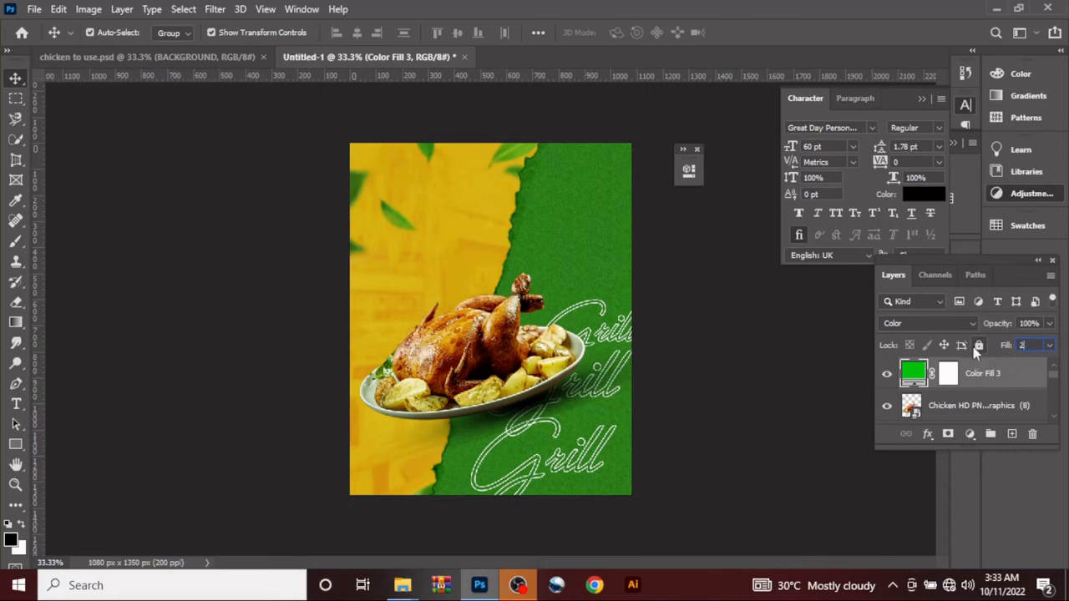
{"action": "type", "text": "6"}
{"action": "left_click_drag", "start_coordinate": [1009, 350], "coordinate": [995, 350]}
{"action": "left_click_drag", "start_coordinate": [995, 350], "coordinate": [999, 352]}
{"action": "left_click_drag", "start_coordinate": [1001, 351], "coordinate": [998, 353]}
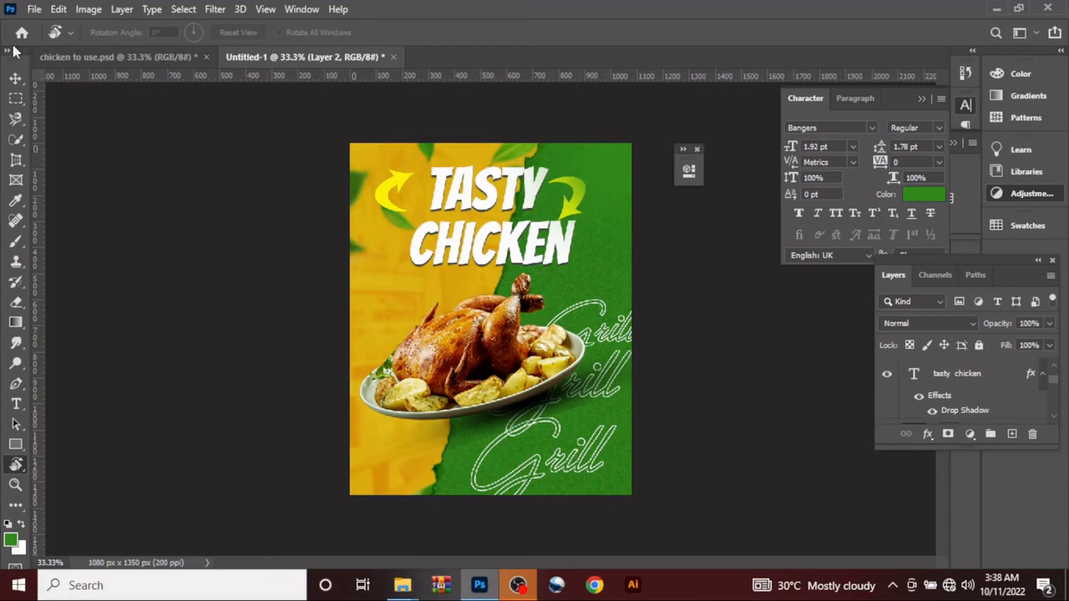
Step: Examine the tasty chicken heading's text and Drop Shadow settings, and the effects applied to the arrows in Group 1
{"action": "left_click", "coordinate": [15, 78]}
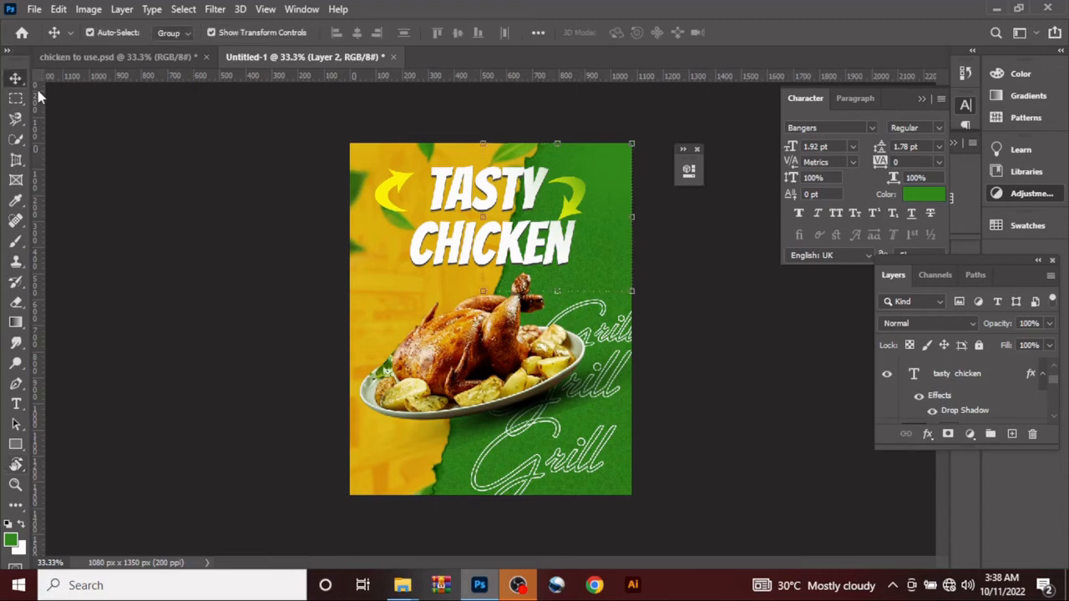
{"action": "double_click", "coordinate": [915, 376]}
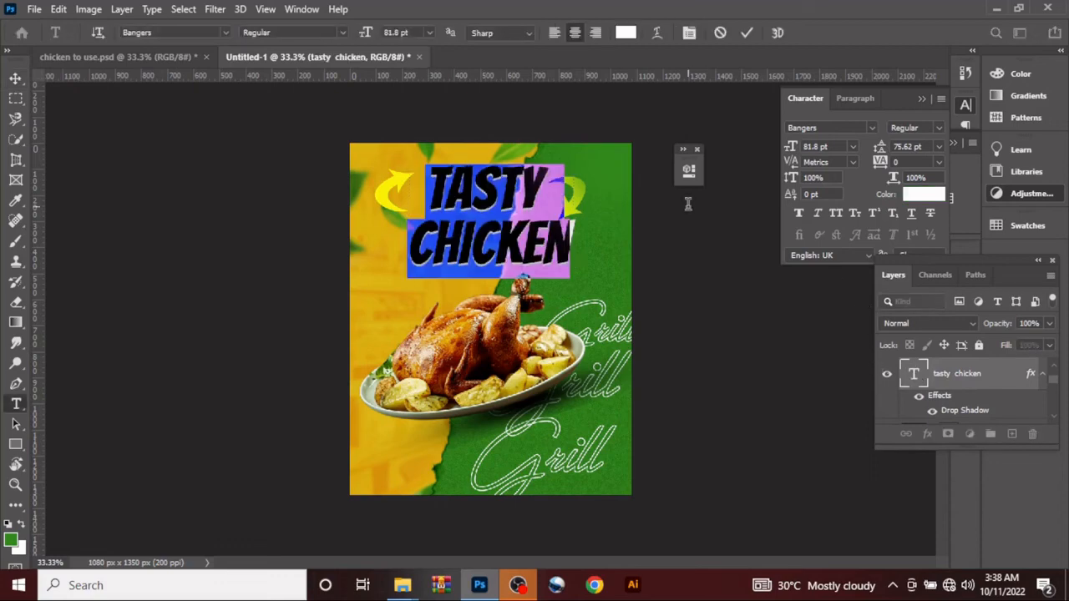
{"action": "left_click", "coordinate": [747, 32]}
{"action": "key", "text": "v"}
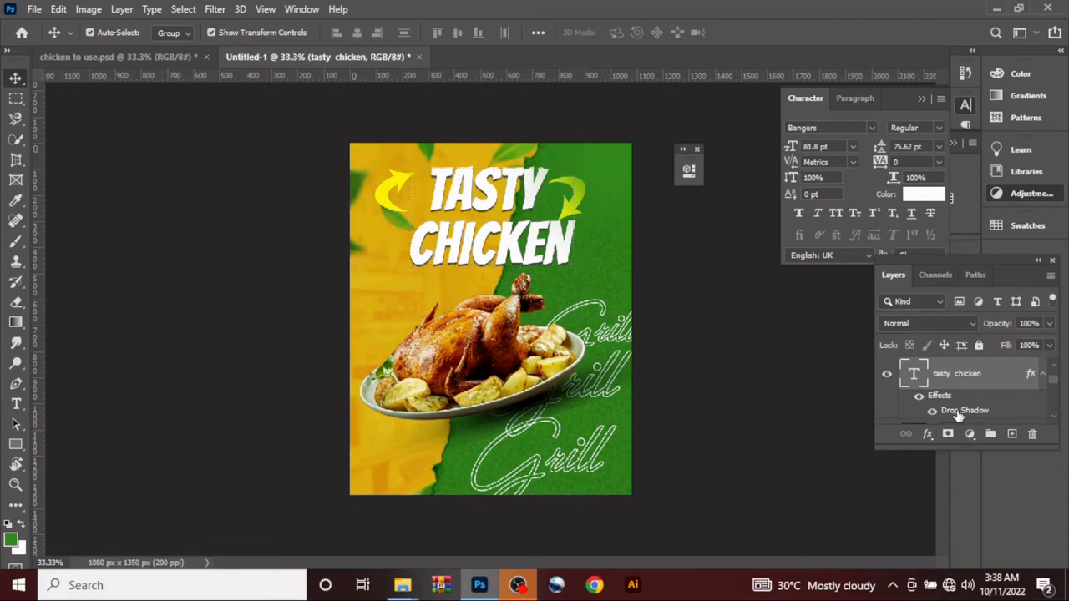
{"action": "double_click", "coordinate": [960, 411]}
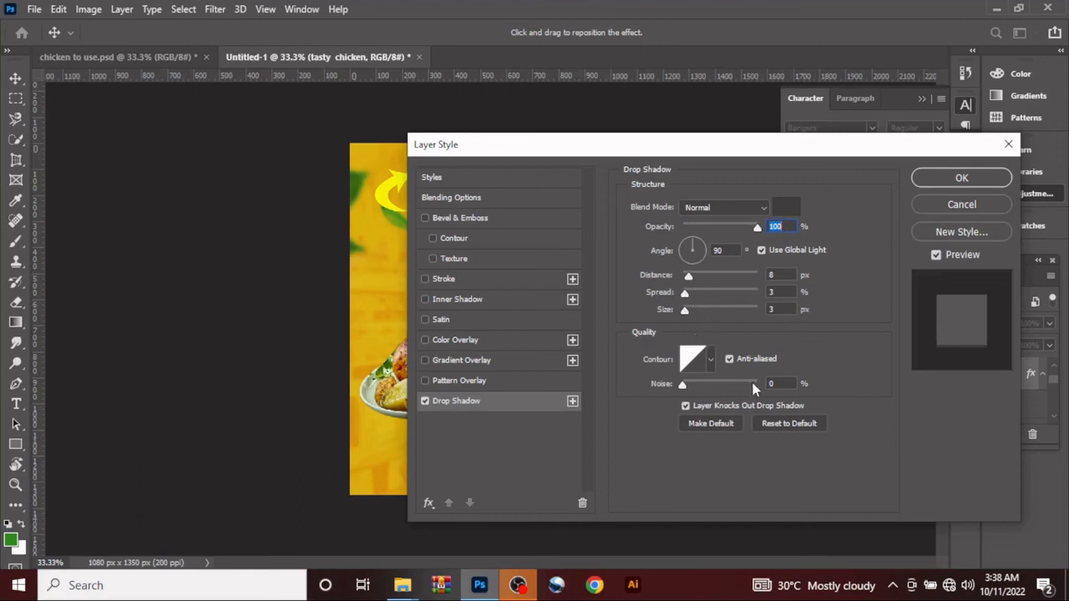
{"action": "left_click", "coordinate": [959, 179]}
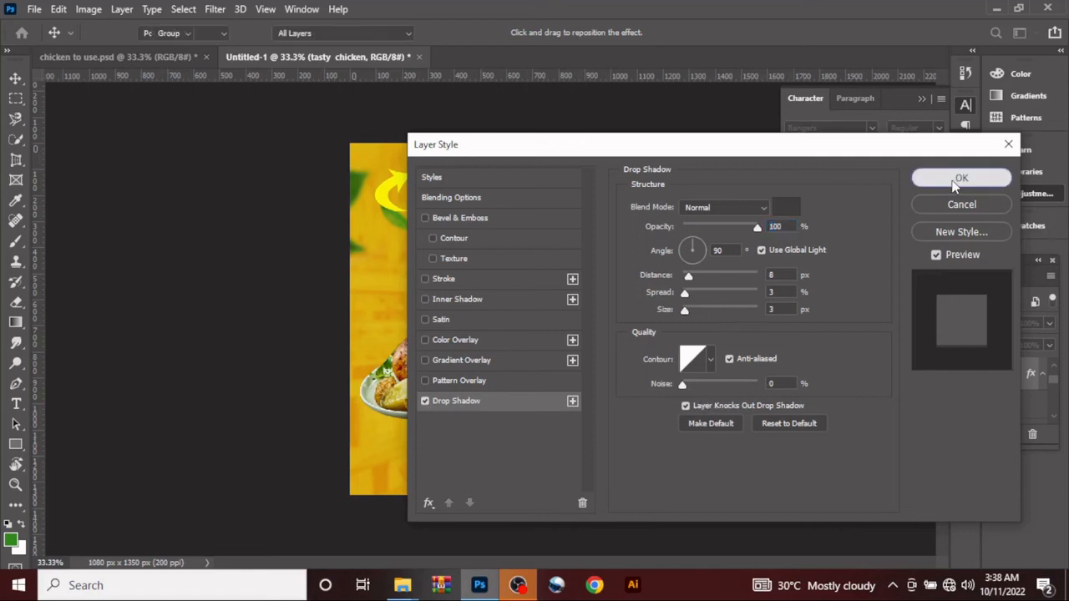
{"action": "scroll", "coordinate": [1023, 393], "scroll_direction": "up", "scroll_amount": 2}
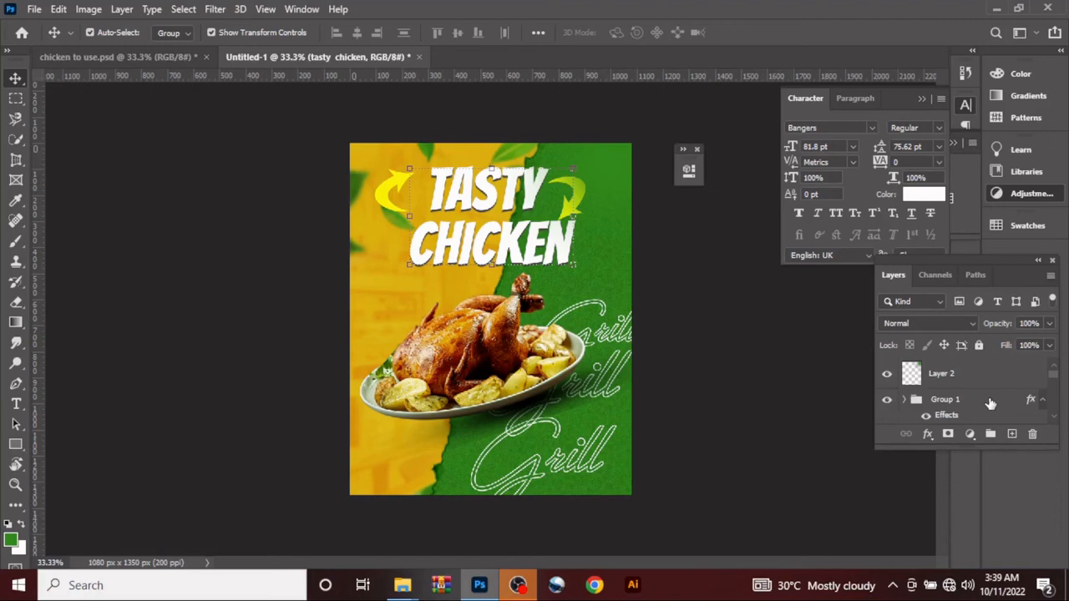
{"action": "left_click", "coordinate": [990, 401]}
{"action": "scroll", "coordinate": [989, 401], "scroll_direction": "down", "scroll_amount": 1}
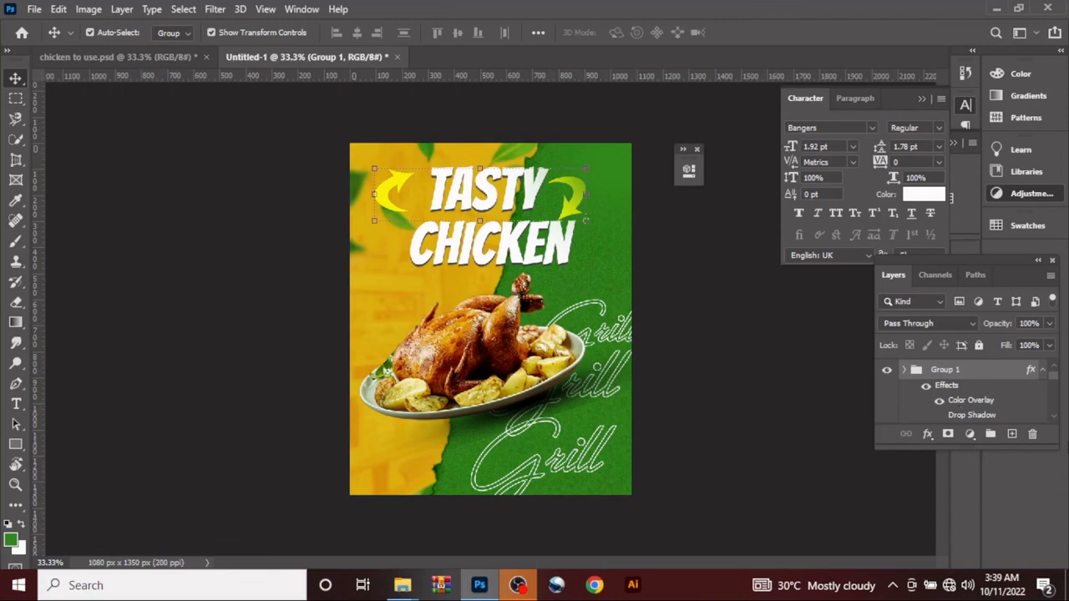
Step: Delete the existing green glow layer, Layer 2, above Group 1
{"action": "key", "text": "ctrl+shift+alt+n"}
{"action": "left_click", "coordinate": [985, 381]}
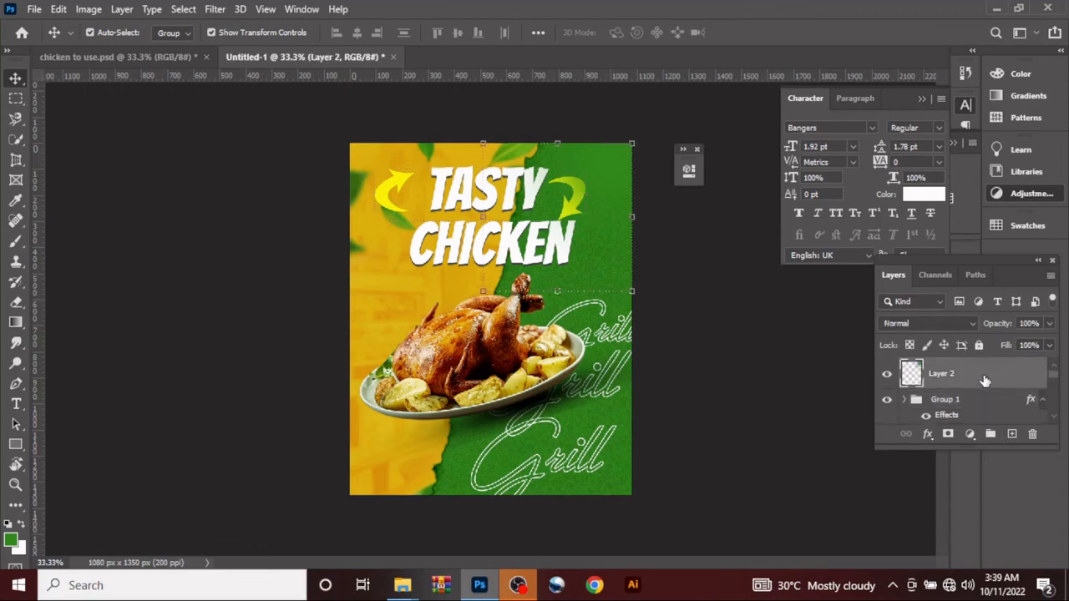
{"action": "key", "text": "Delete"}
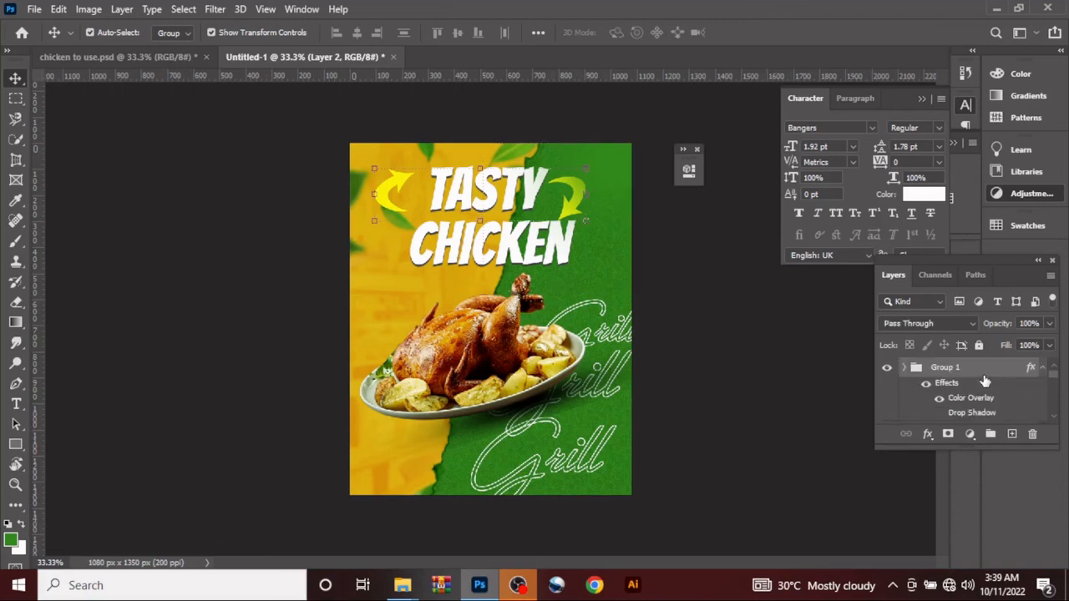
Step: Add a layer above Group 1 and paint one soft 600 px brush spot in background green 256514 at the flyer's upper-right corner
{"action": "left_click", "coordinate": [1012, 434]}
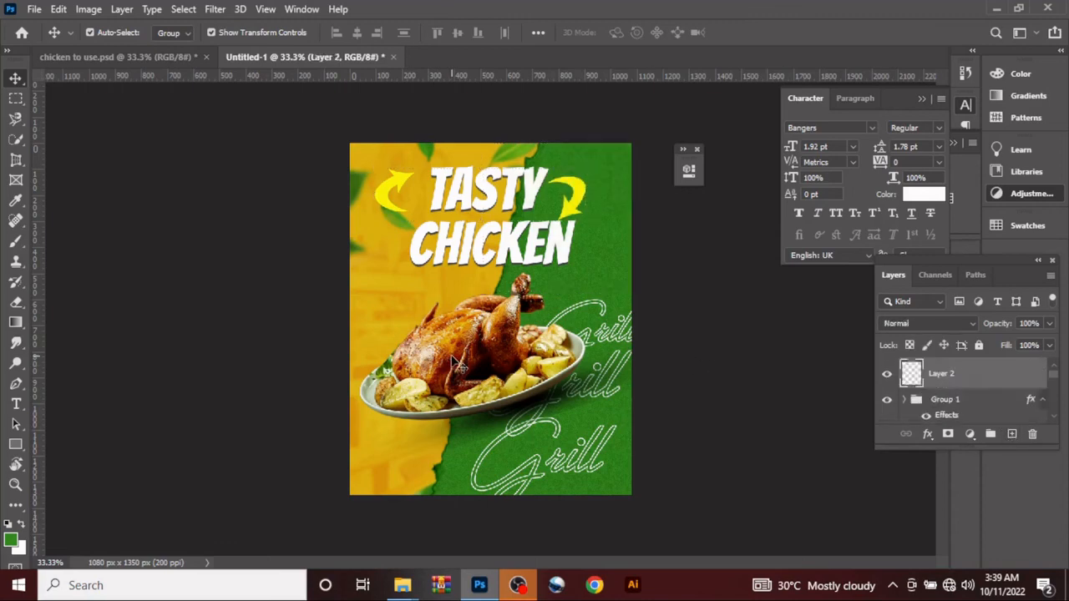
{"action": "key", "text": "b"}
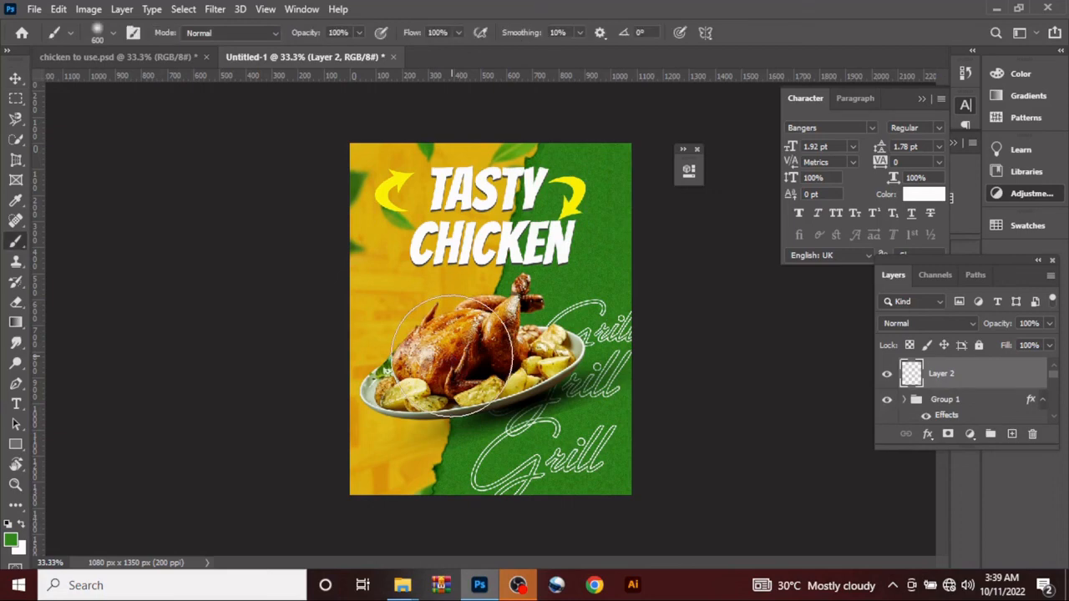
{"action": "left_click", "coordinate": [11, 541]}
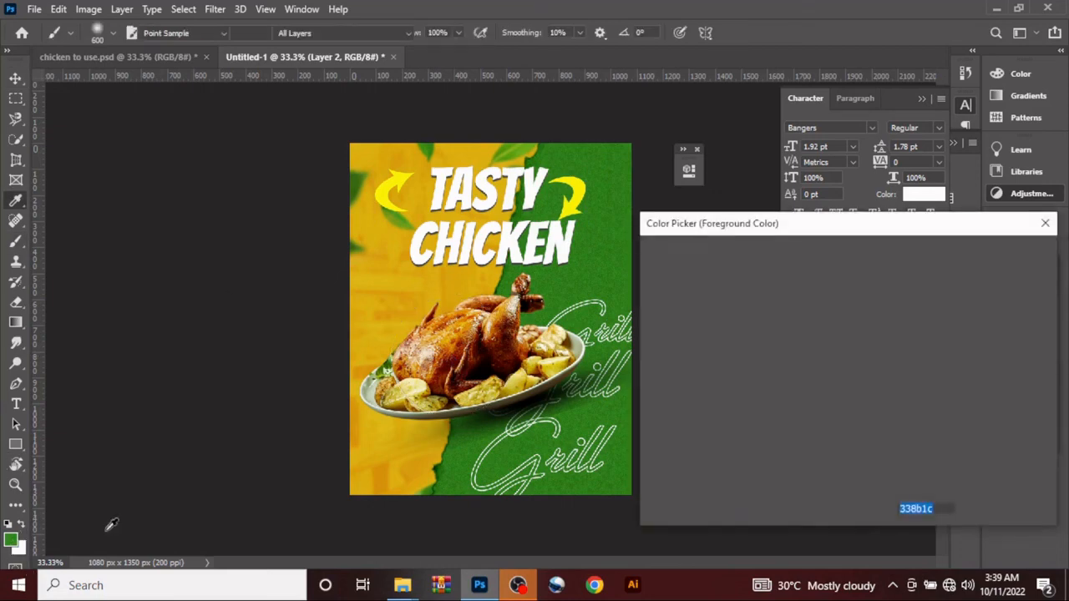
{"action": "left_click", "coordinate": [595, 261]}
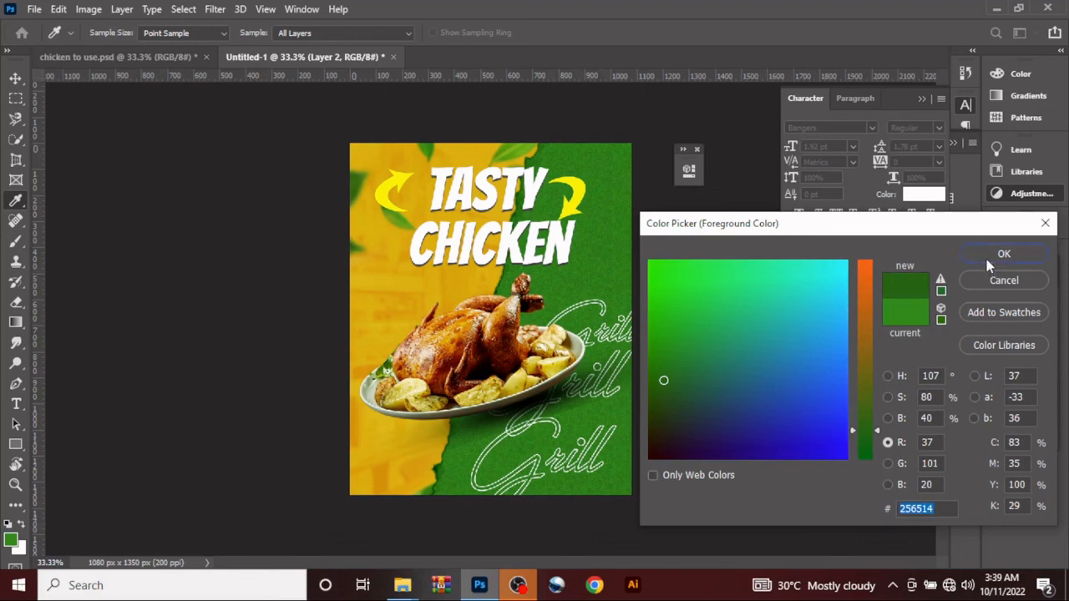
{"action": "left_click", "coordinate": [987, 259]}
{"action": "left_click", "coordinate": [592, 174]}
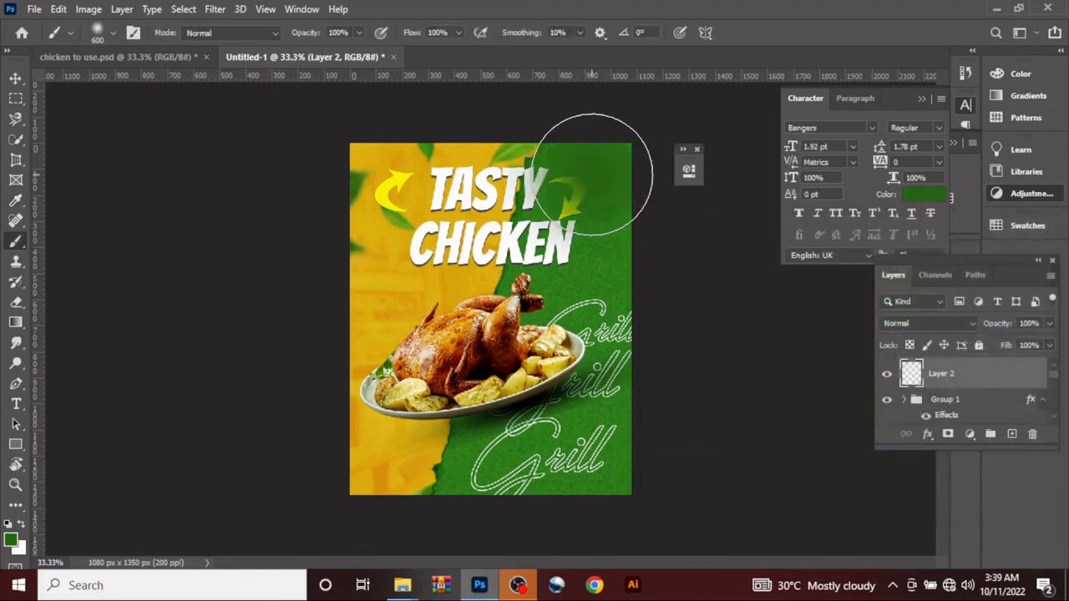
Step: Blend the green spot with Linear Dodge (Add) and enlarge it to about 135% from the flyer's upper-right corner
{"action": "left_click", "coordinate": [927, 325]}
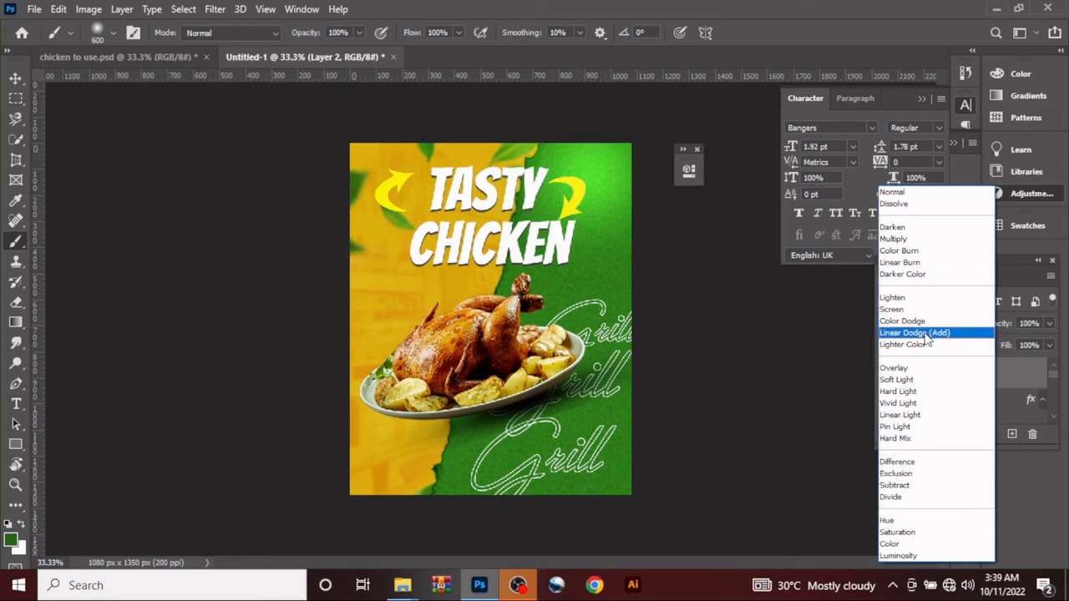
{"action": "left_click", "coordinate": [919, 333]}
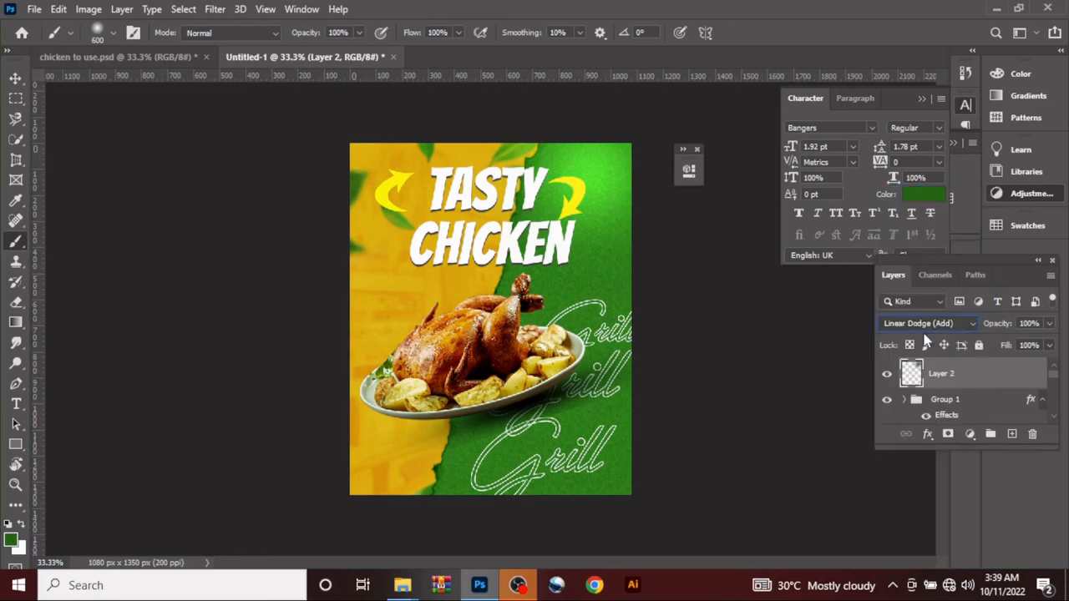
{"action": "left_click", "coordinate": [15, 80]}
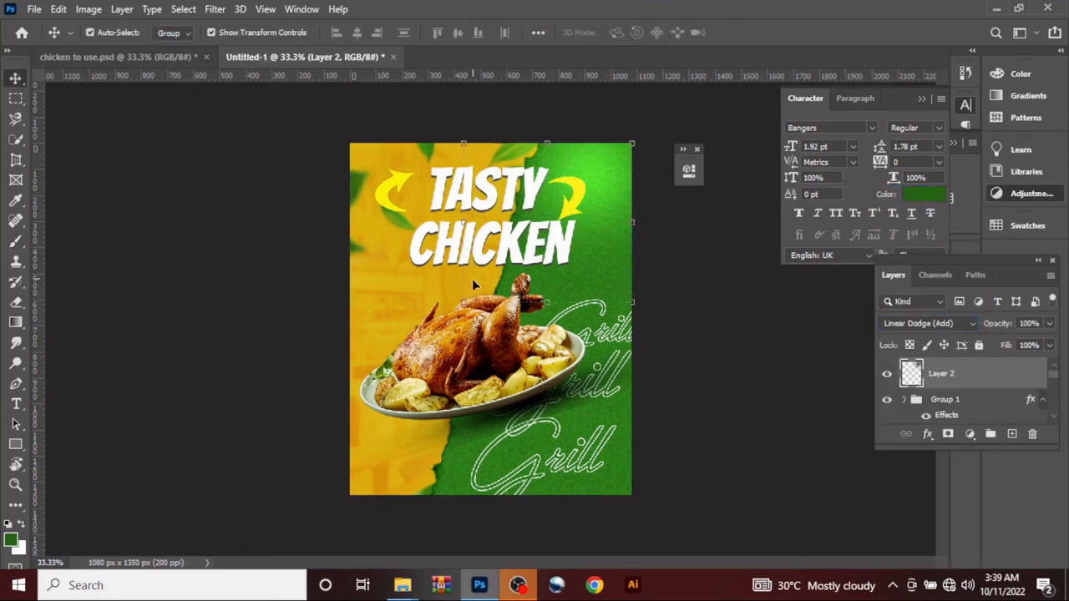
{"action": "key", "text": "ctrl+t"}
{"action": "left_click_drag", "start_coordinate": [433, 320], "coordinate": [390, 344]}
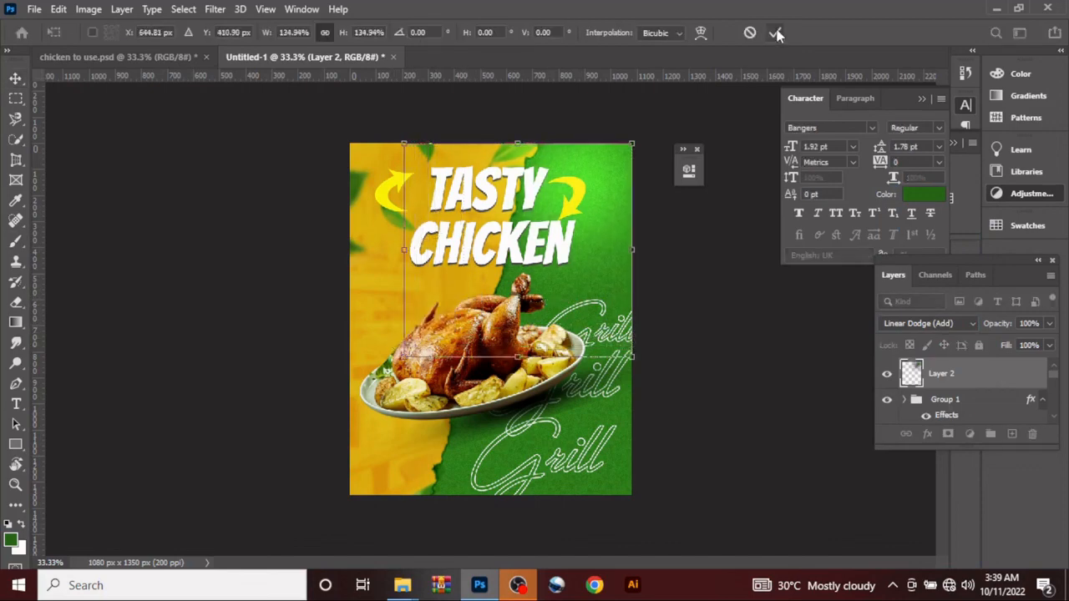
{"action": "left_click", "coordinate": [775, 33]}
Step: Add a new layer above the green spot and paint one soft 600 px brush spot in background yellow ddb615 at the flyer's lower-left corner
{"action": "left_click", "coordinate": [1011, 433]}
{"action": "left_click", "coordinate": [1011, 433]}
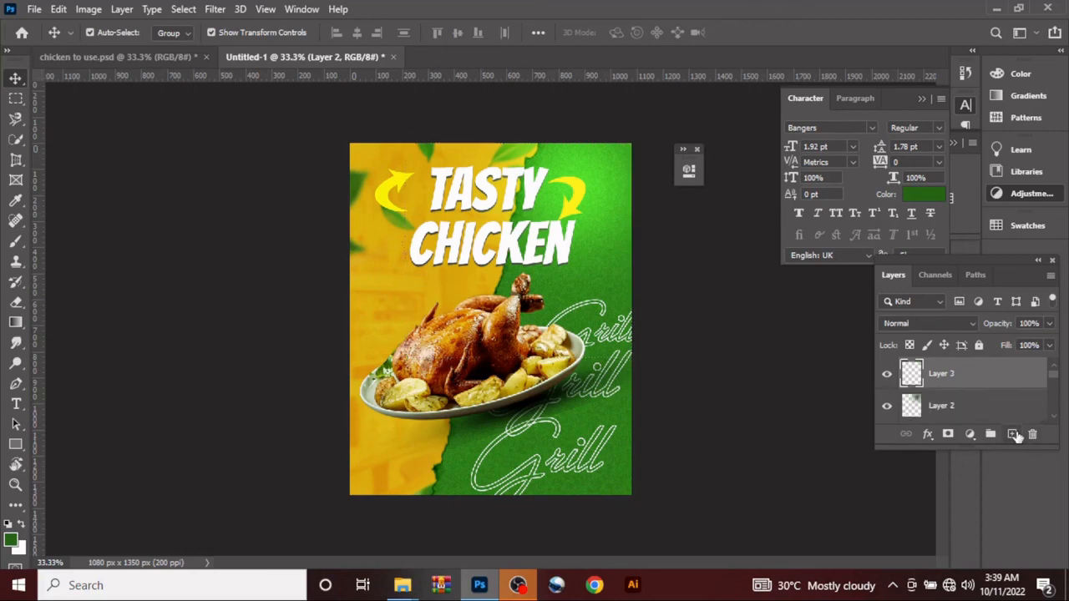
{"action": "key", "text": "b"}
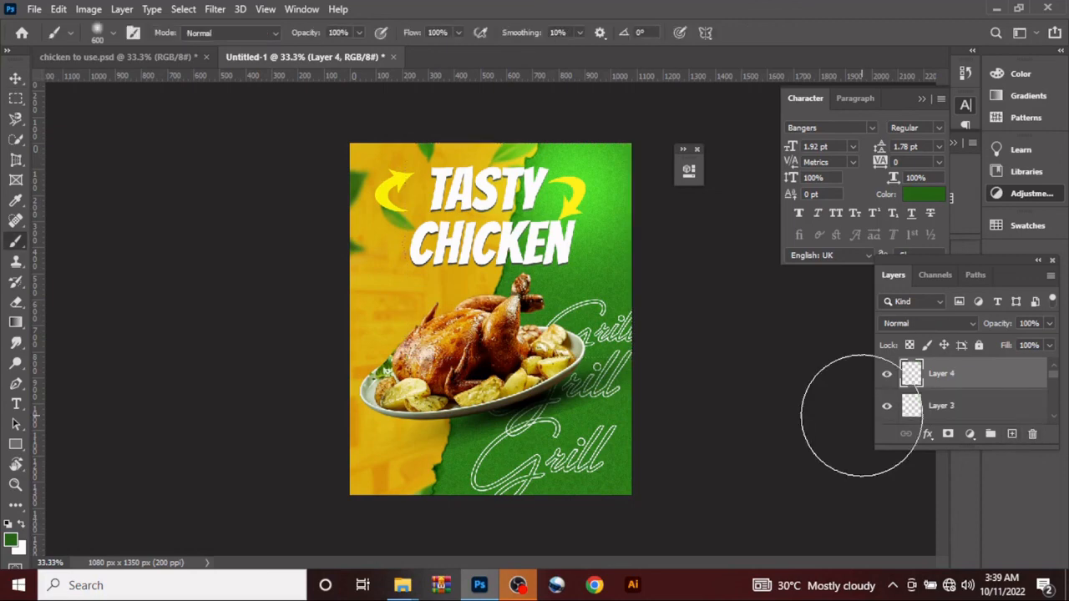
{"action": "left_click", "coordinate": [12, 542]}
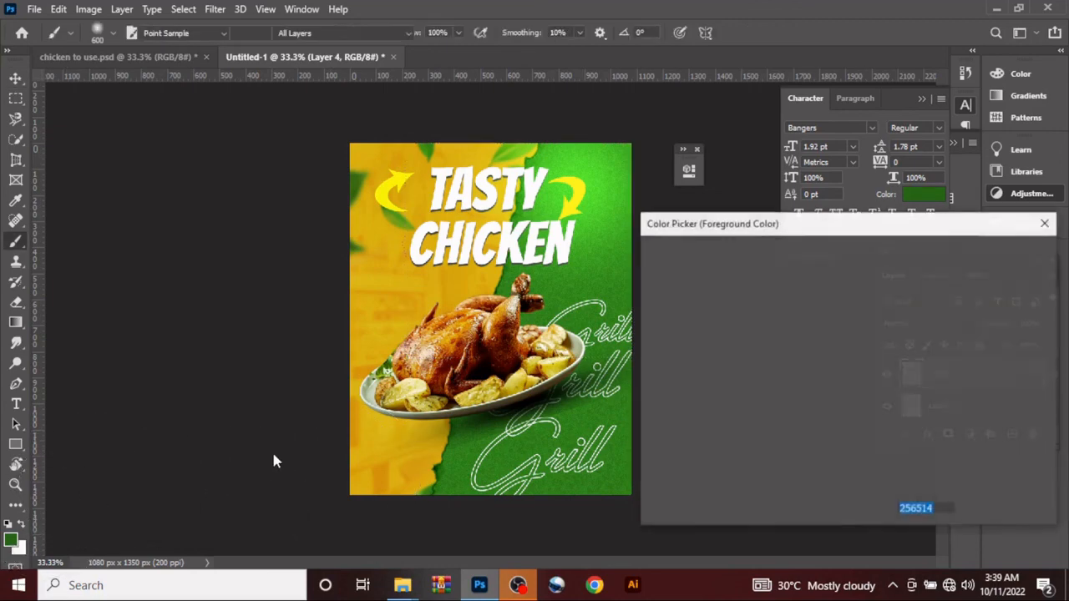
{"action": "left_click", "coordinate": [366, 357]}
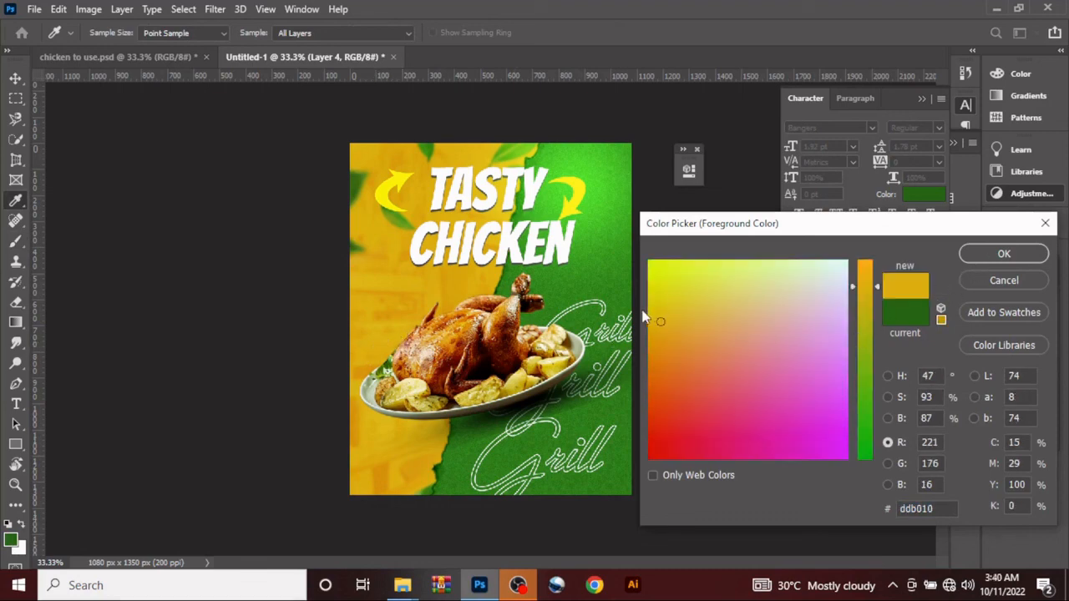
{"action": "left_click", "coordinate": [379, 326]}
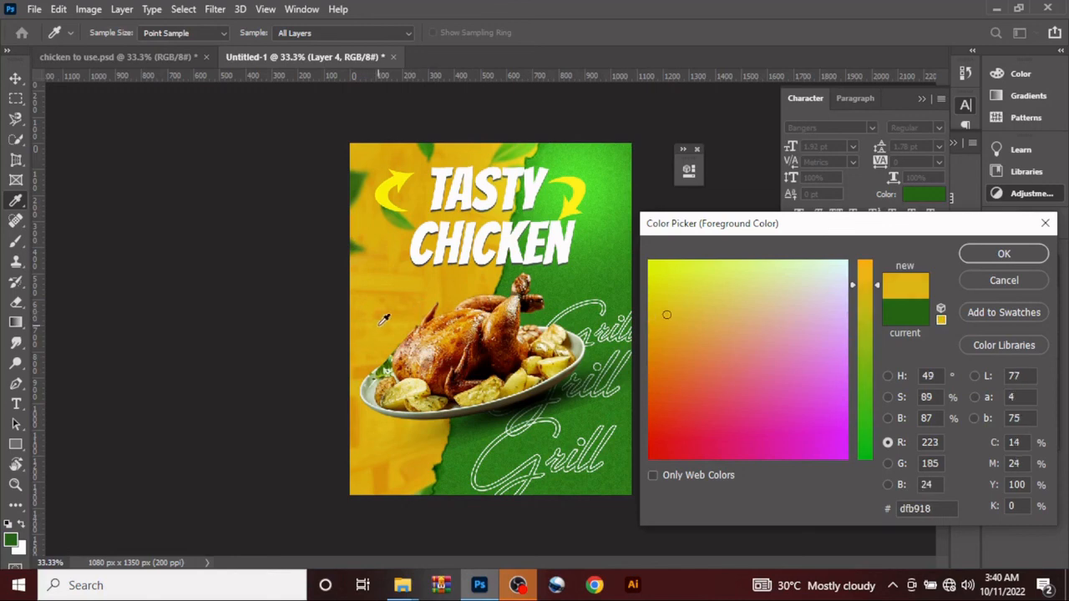
{"action": "left_click", "coordinate": [384, 320]}
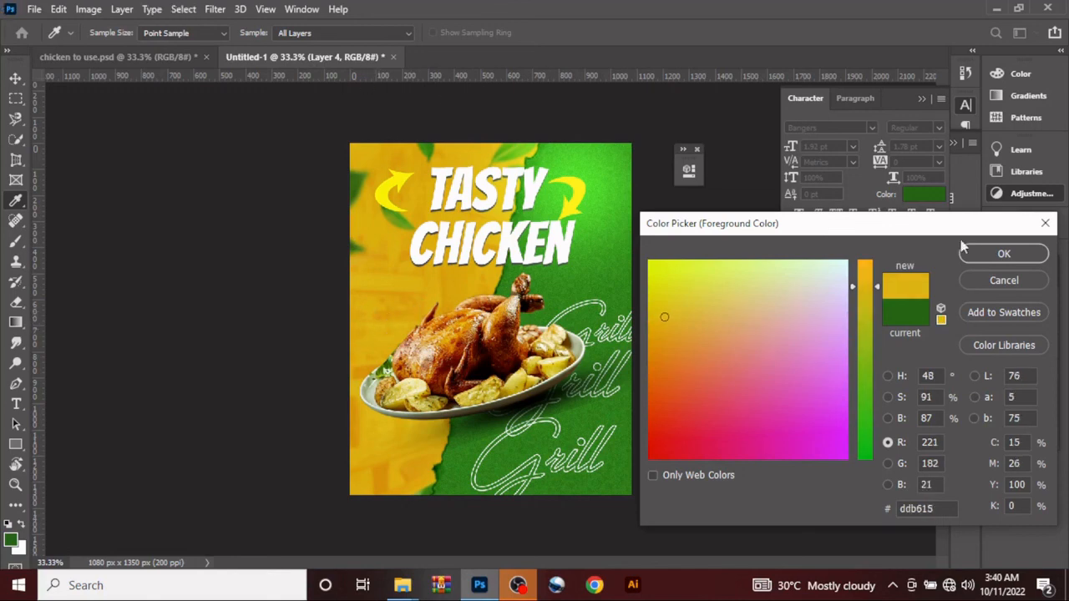
{"action": "left_click", "coordinate": [1002, 254]}
{"action": "key", "text": "b"}
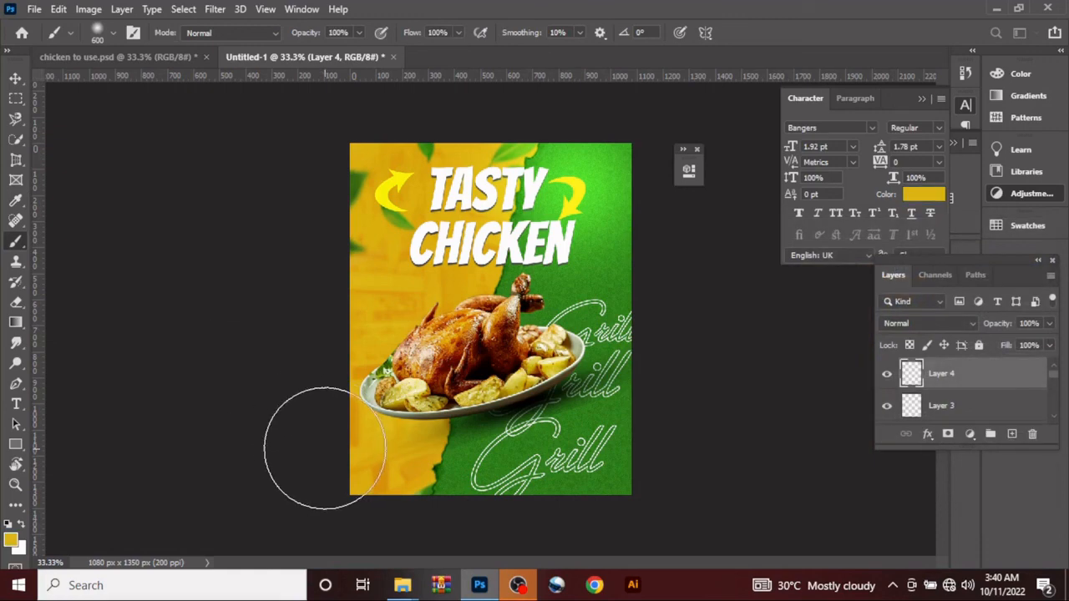
{"action": "left_click", "coordinate": [360, 441]}
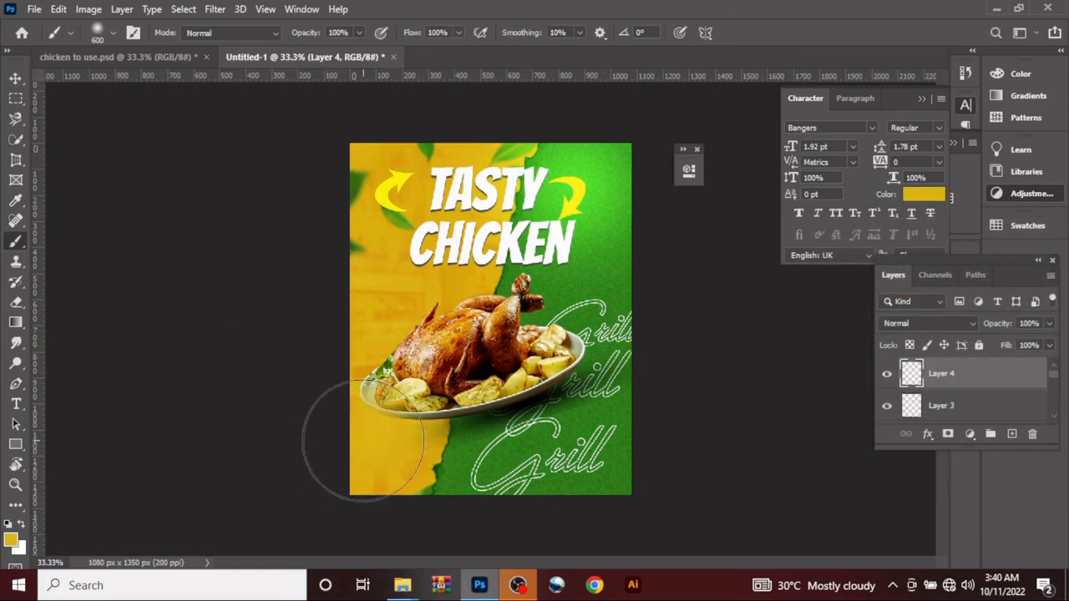
Step: Blend the yellow spot with Linear Dodge (Add), enlarge it to about 130%, and shift it slightly down and left past the flyer's edge
{"action": "left_click", "coordinate": [934, 327]}
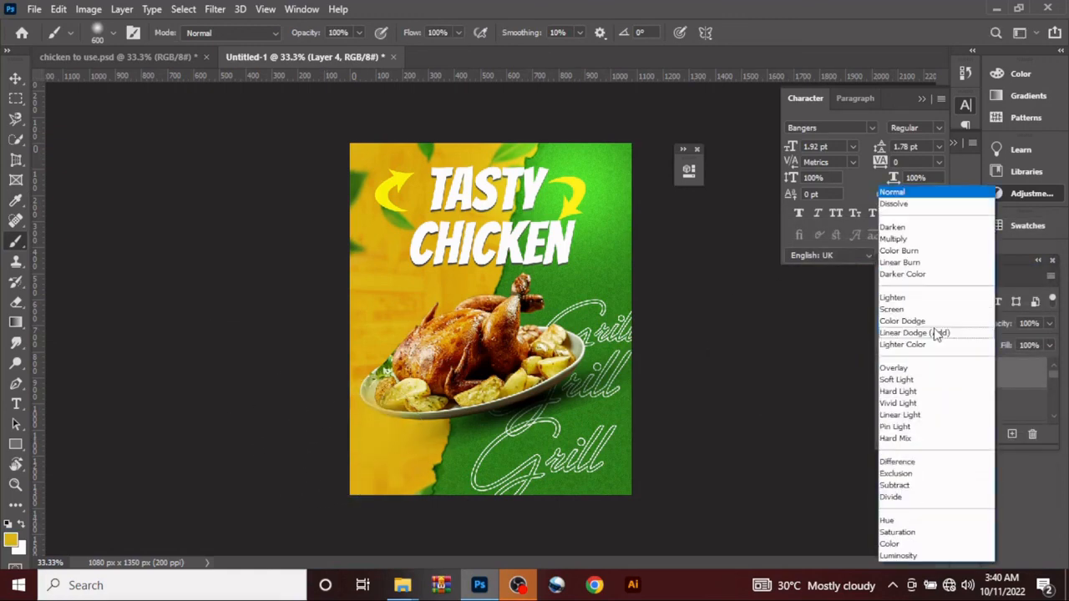
{"action": "left_click", "coordinate": [936, 333]}
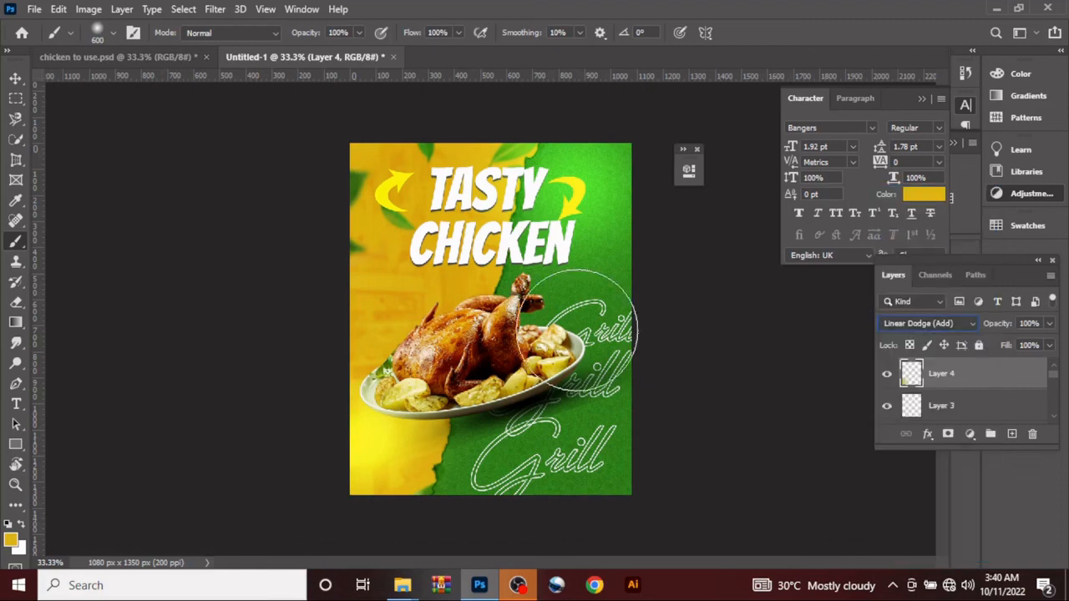
{"action": "left_click", "coordinate": [15, 78]}
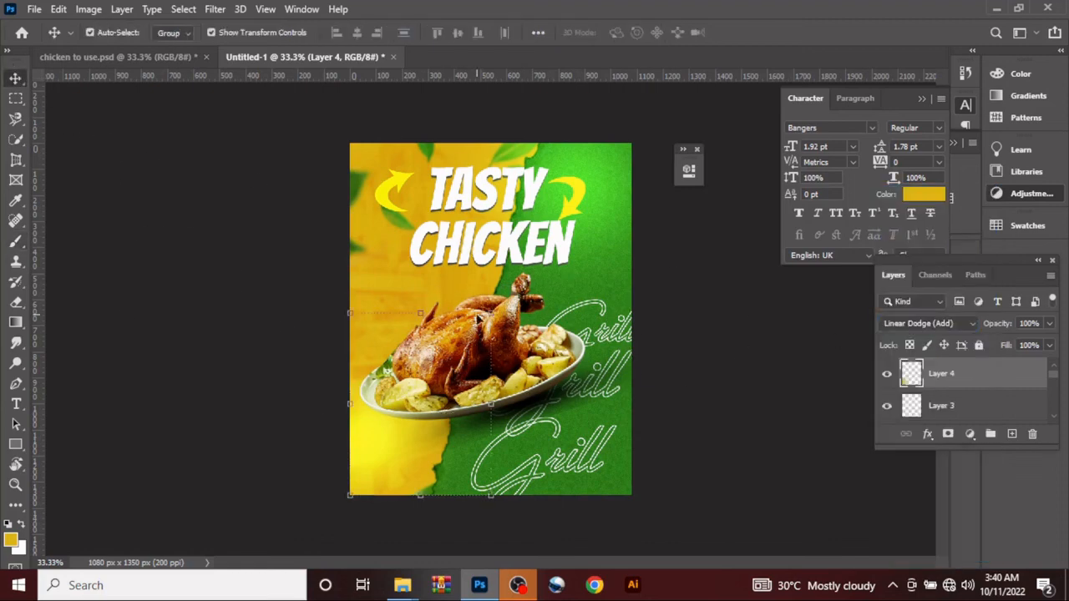
{"action": "left_click_drag", "start_coordinate": [490, 315], "coordinate": [532, 259]}
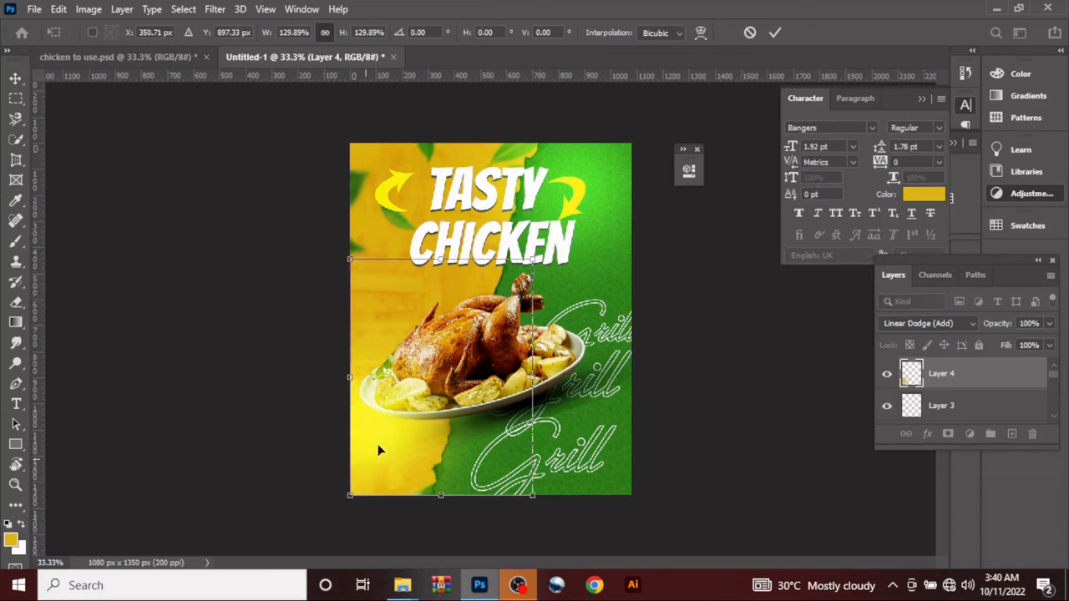
{"action": "left_click_drag", "start_coordinate": [379, 451], "coordinate": [380, 448]}
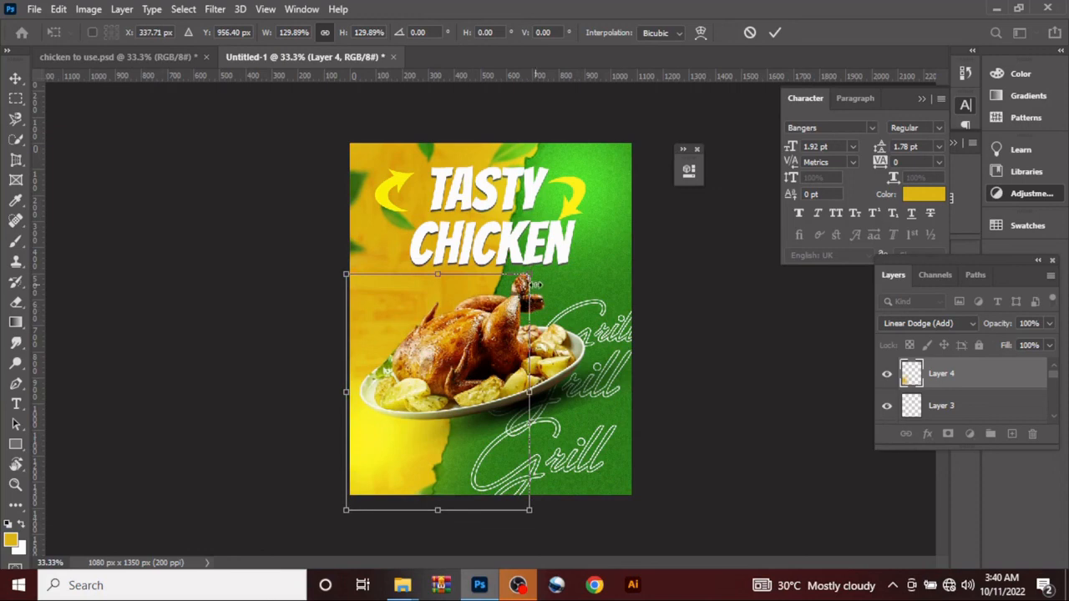